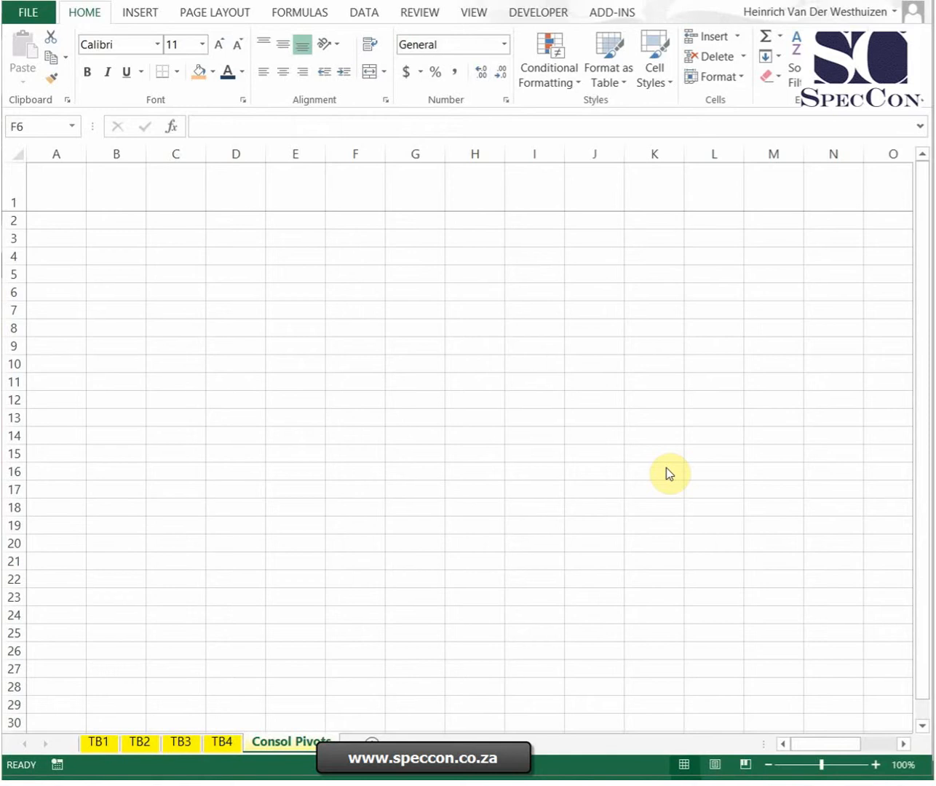
# Step: Examine the account, description, IS/BS and ending balance columns on the trial balance sheets TB1 to TB4
pyautogui.click(372, 416)
pyautogui.click(101, 744)
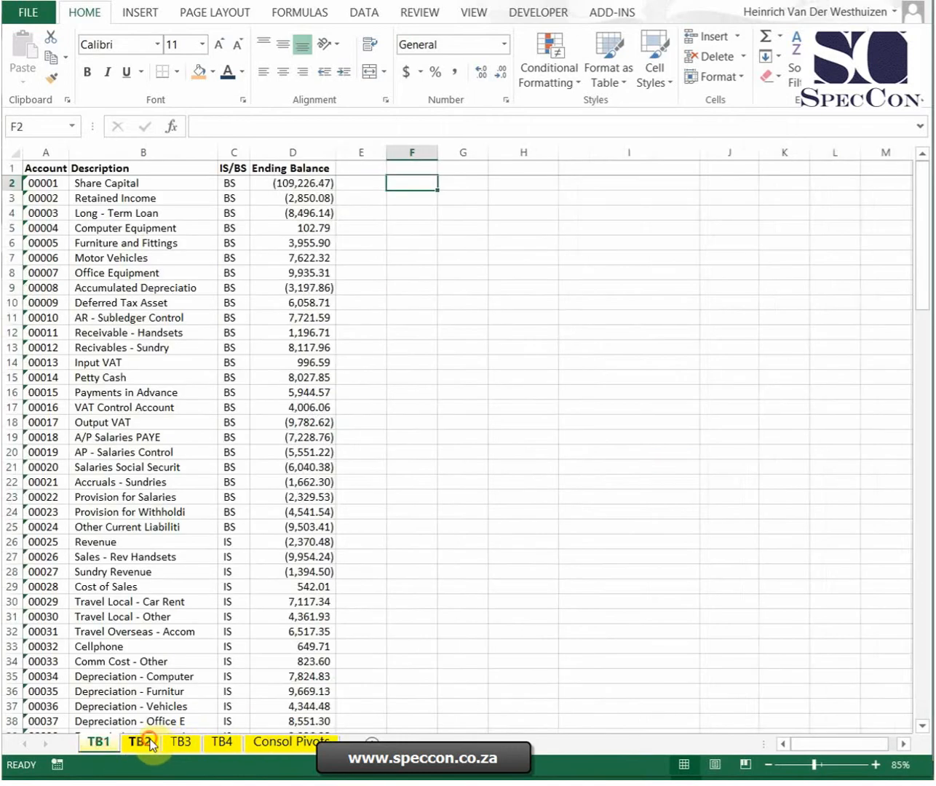
pyautogui.click(140, 741)
pyautogui.click(188, 743)
pyautogui.click(232, 744)
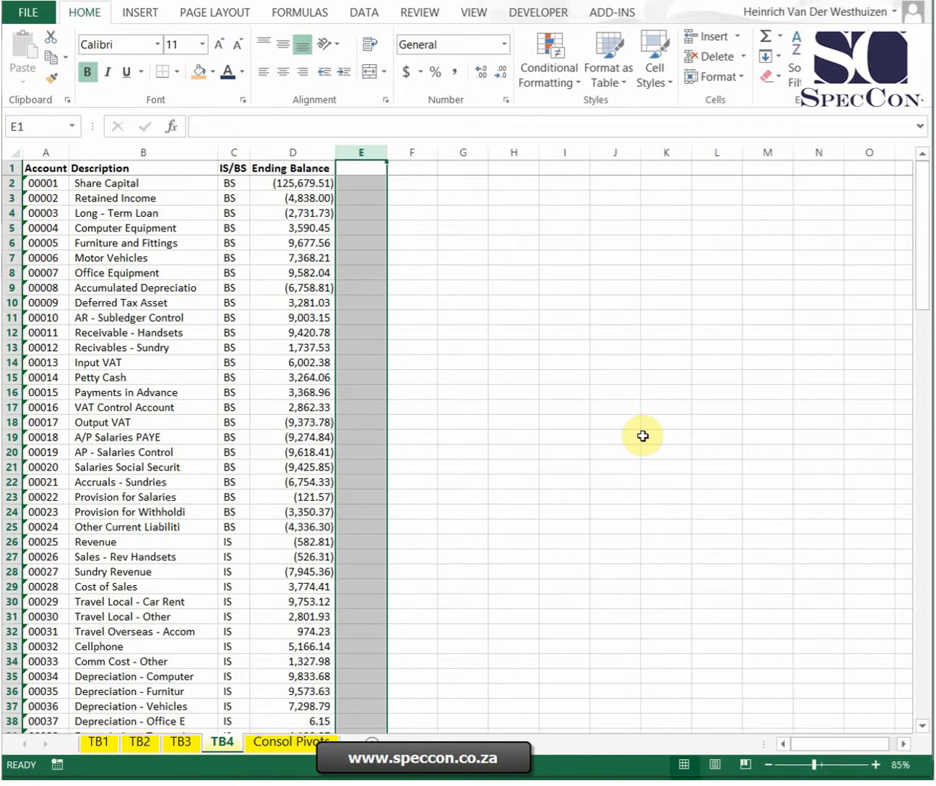
pyautogui.moveTo(548, 284); pyautogui.dragTo(535, 273)
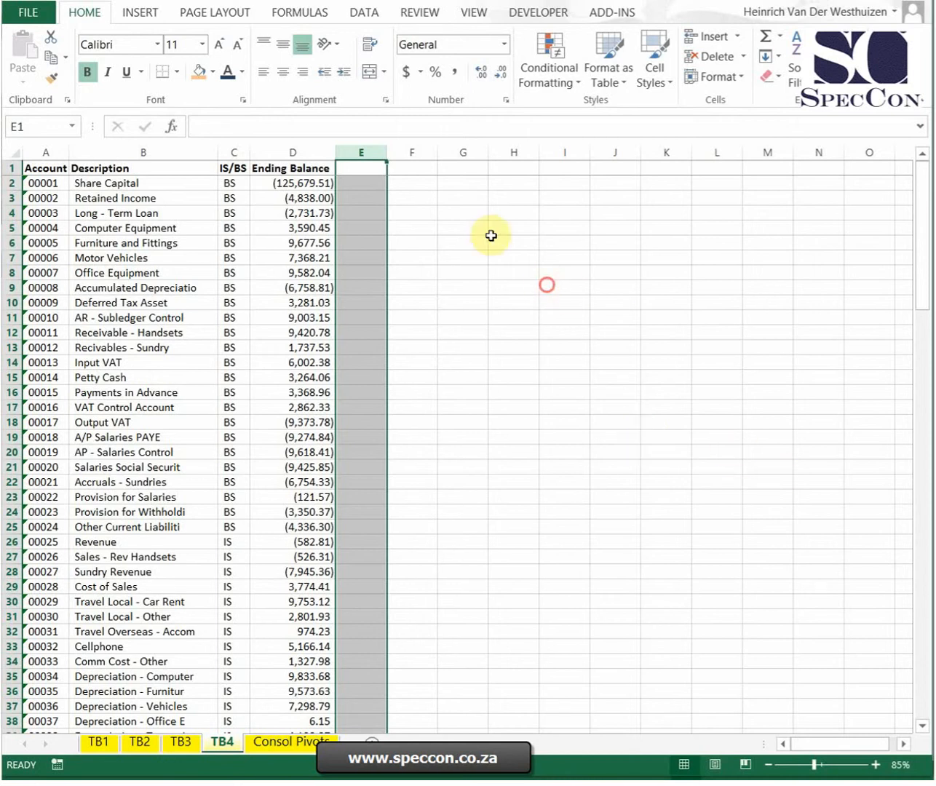
pyautogui.click(448, 165)
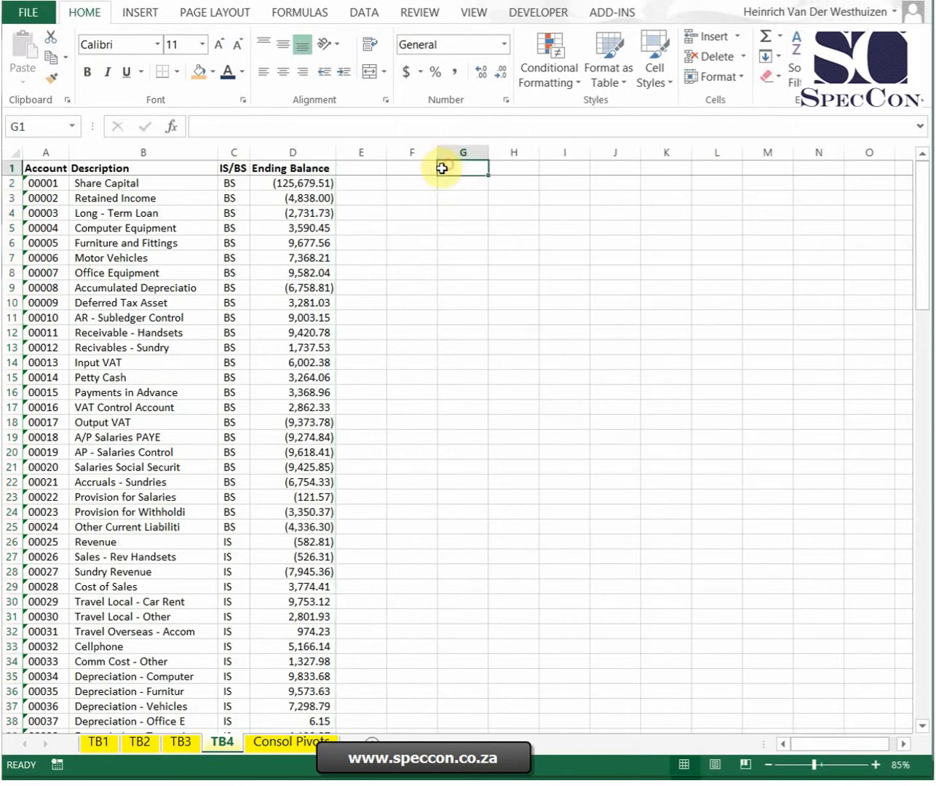
pyautogui.click(107, 742)
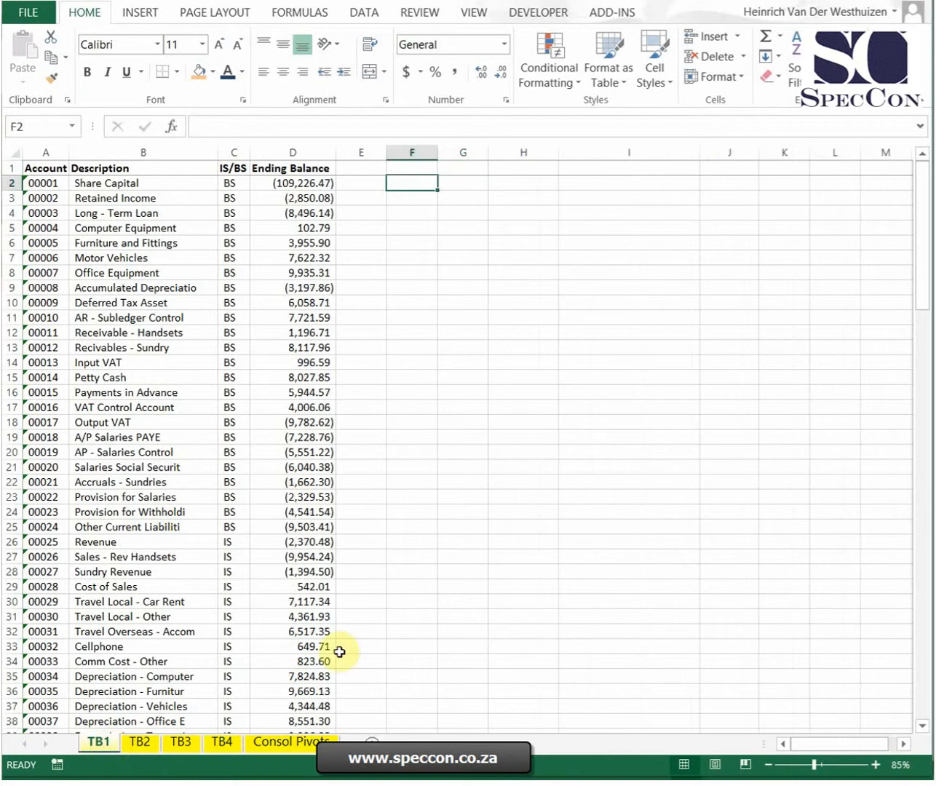
pyautogui.click(137, 742)
pyautogui.click(180, 742)
pyautogui.click(235, 744)
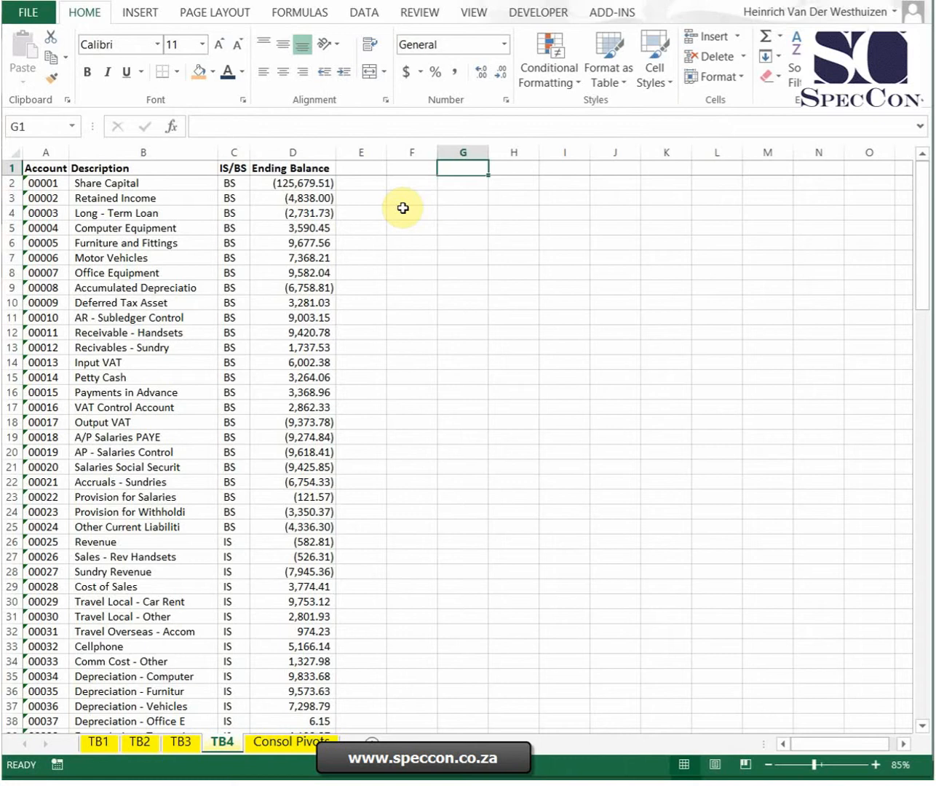
# Step: Group sheets TB1 to TB4, enter the header Source in cell E1 for all of them, and ungroup the sheets
pyautogui.click(99, 741)
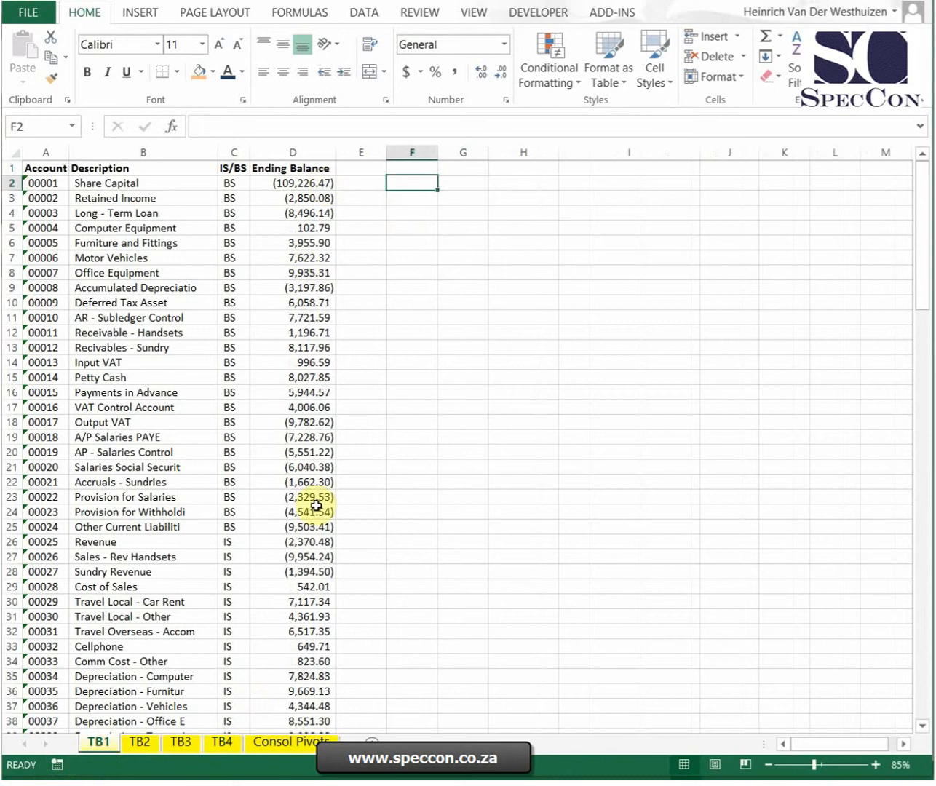
pyautogui.keyDown('shift'); pyautogui.click(242, 742); pyautogui.keyUp('shift')
pyautogui.click(367, 168)
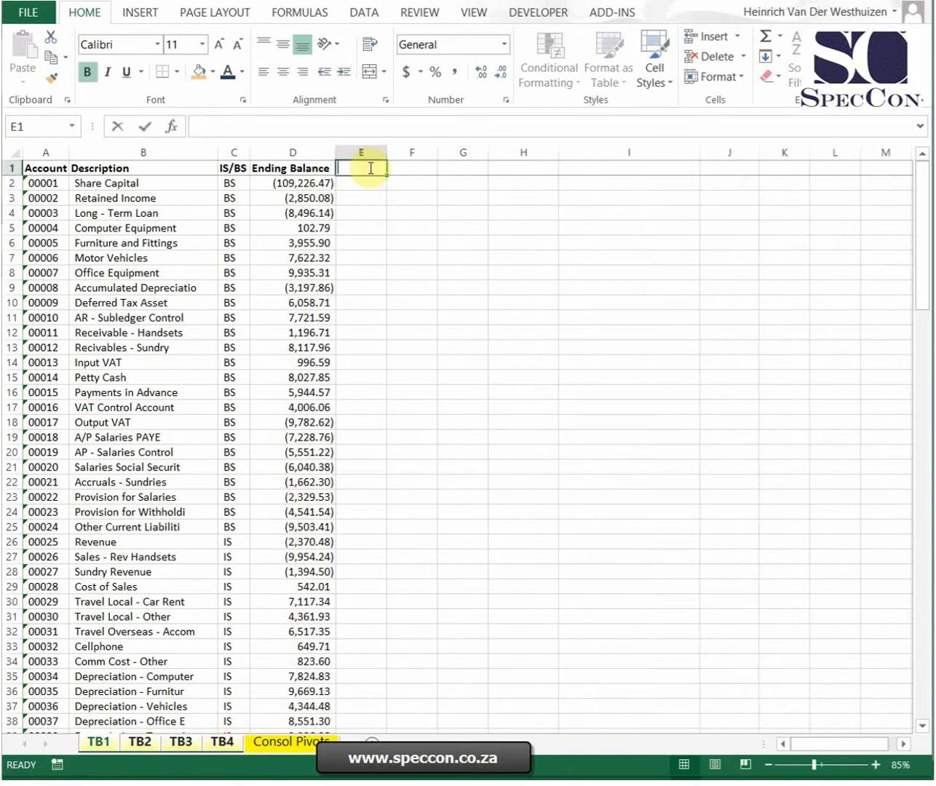
pyautogui.write('Source')
pyautogui.press('Return')
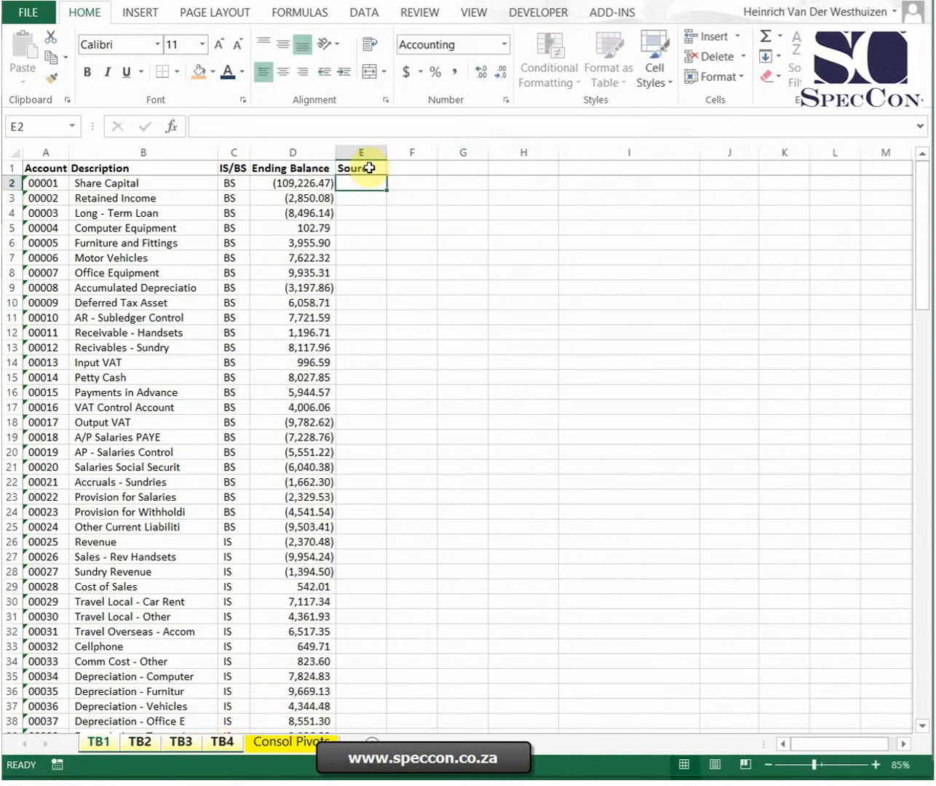
pyautogui.click(273, 741)
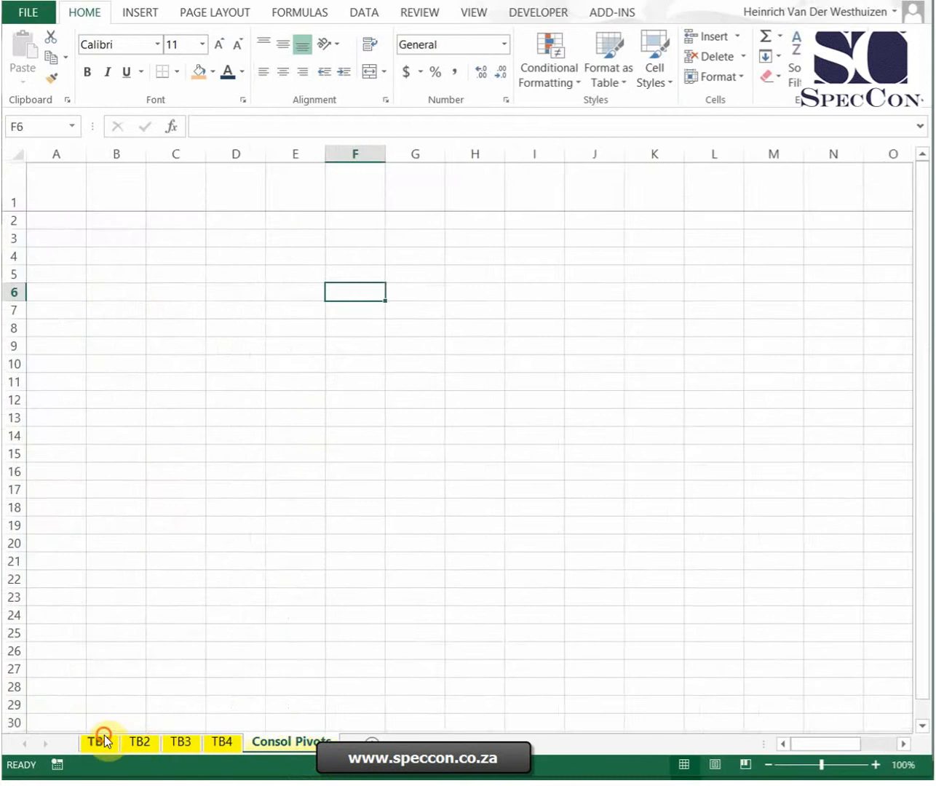
# Step: On sheet TB1, enter TB1 in E2 and fill the formula =E2 from E3 down the Source column
pyautogui.click(101, 741)
pyautogui.write('TB1')
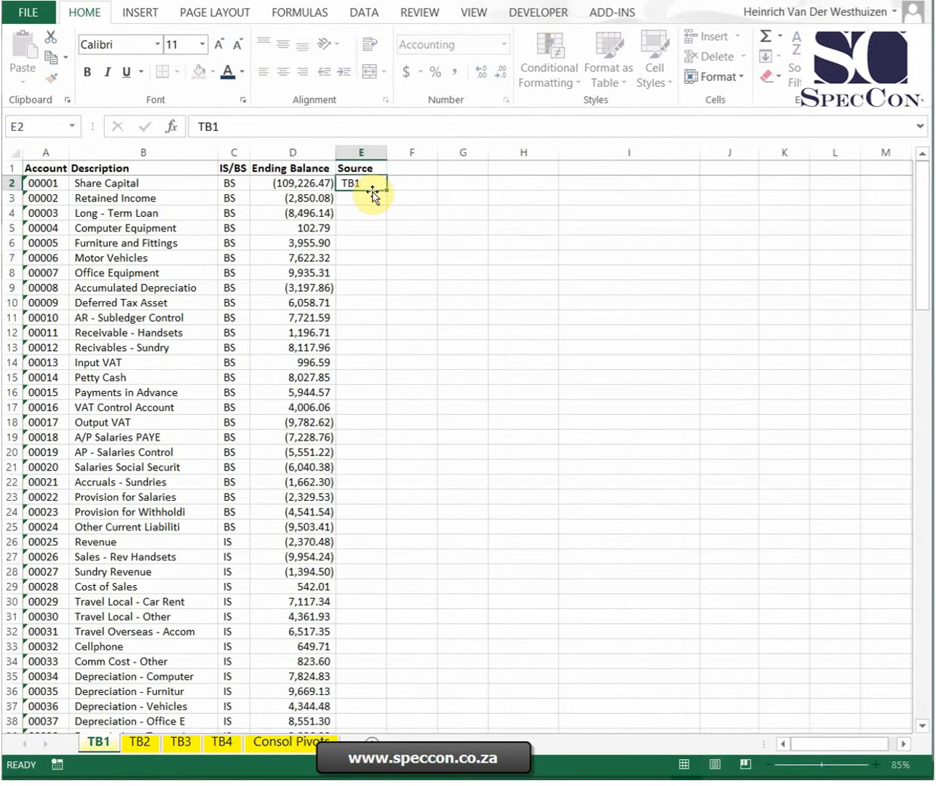
pyautogui.press('Return')
pyautogui.write('=')
pyautogui.press('Up')
pyautogui.hotkey('ctrl', 'Return')
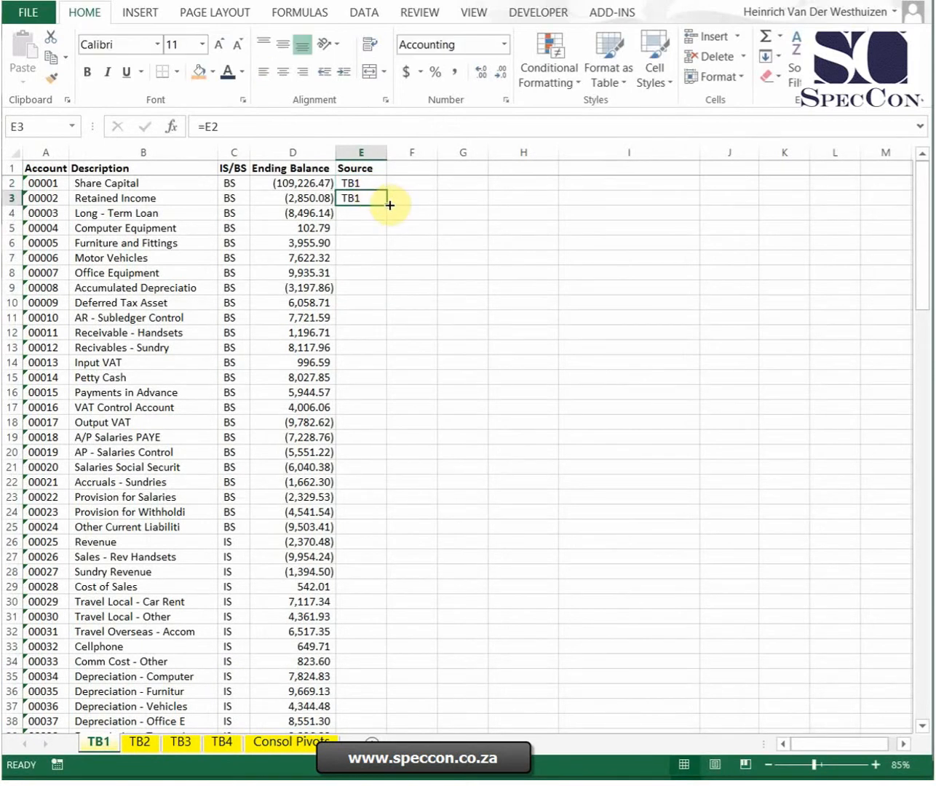
pyautogui.doubleClick(389, 206)
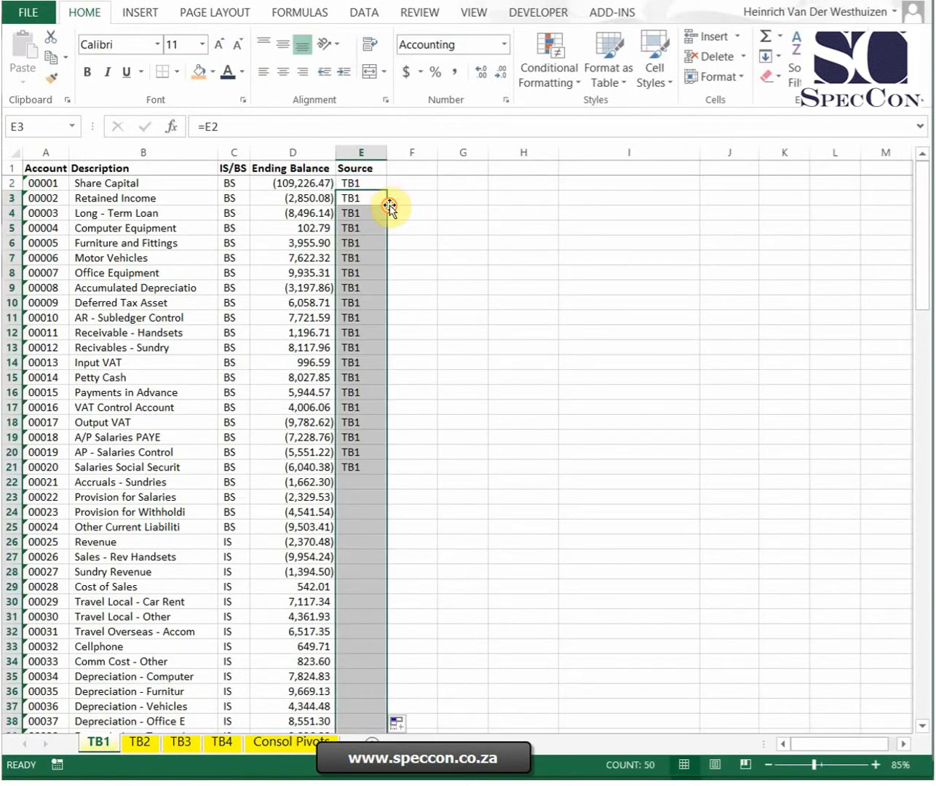
# Step: On sheet TB2, enter TB2 in E2 and fill the formula =E2 from E3 down the Source column
pyautogui.click(143, 750)
pyautogui.click(356, 185)
pyautogui.write('TB@')
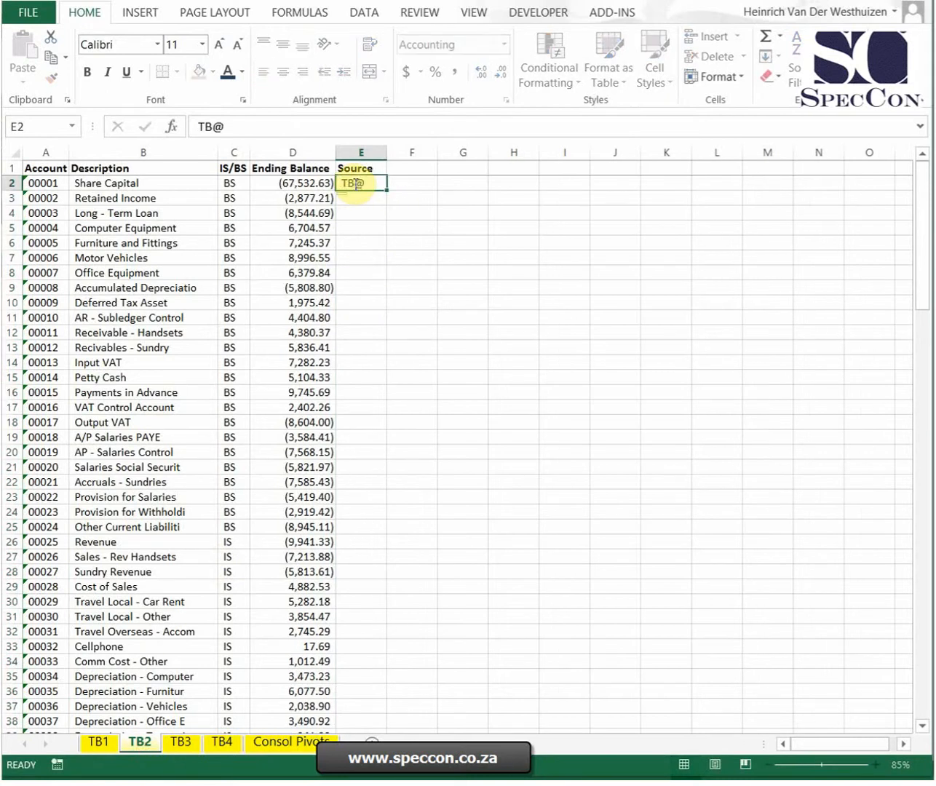
pyautogui.press('Return')
pyautogui.press('Up')
pyautogui.write('TB')
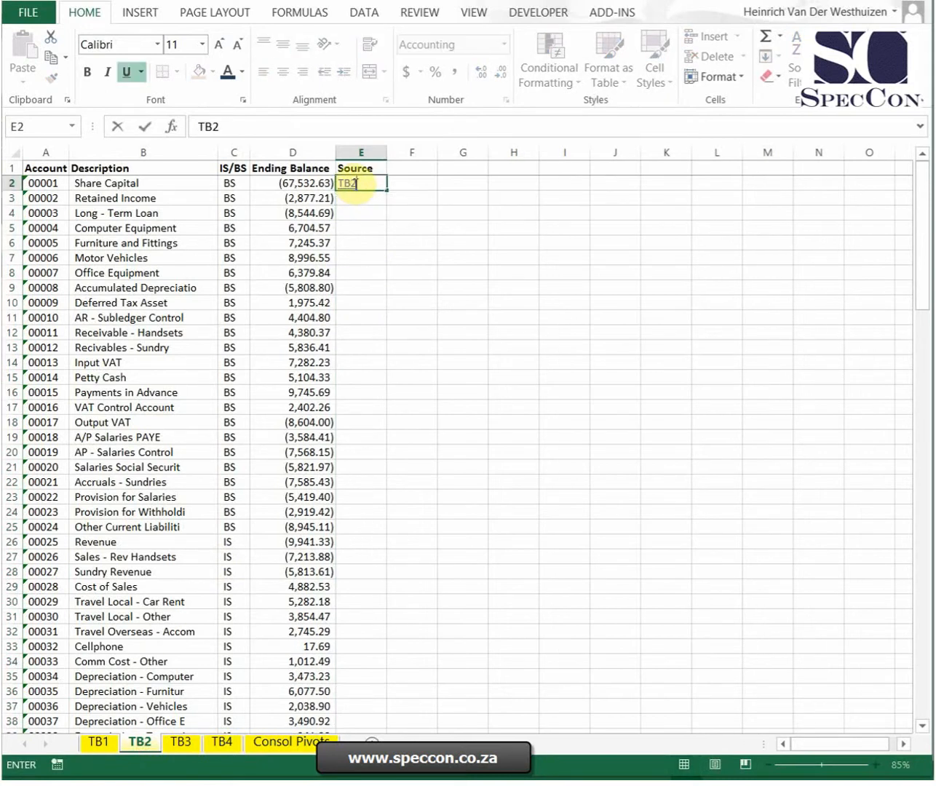
pyautogui.press('Return')
pyautogui.write('=')
pyautogui.click(355, 187)
pyautogui.hotkey('ctrl', 'Return')
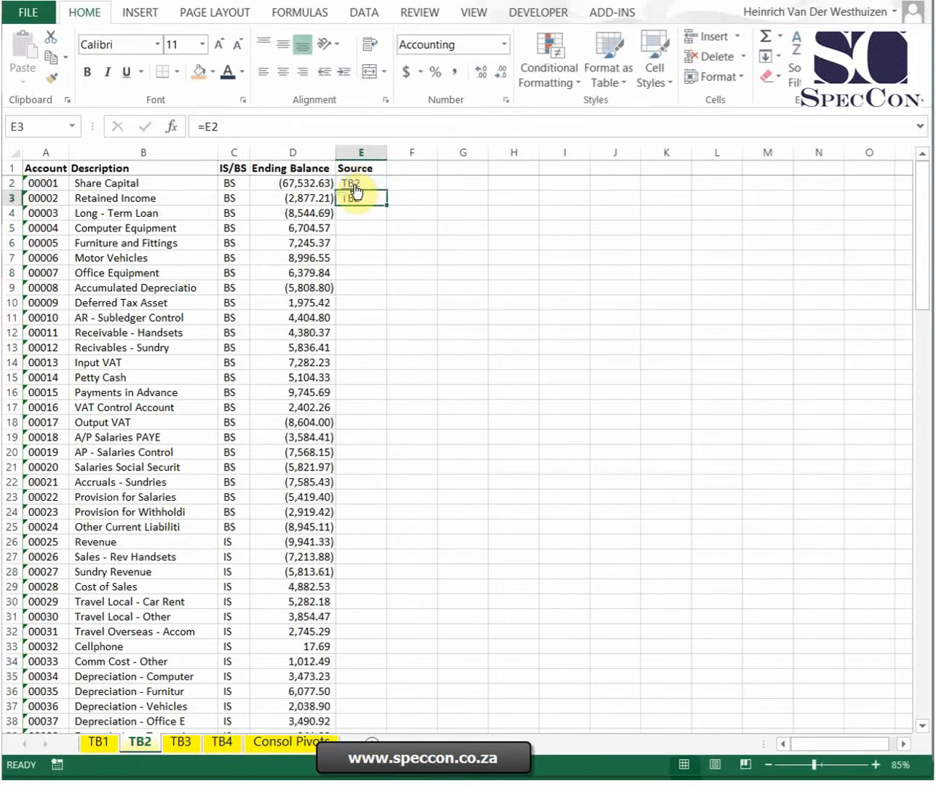
pyautogui.doubleClick(387, 209)
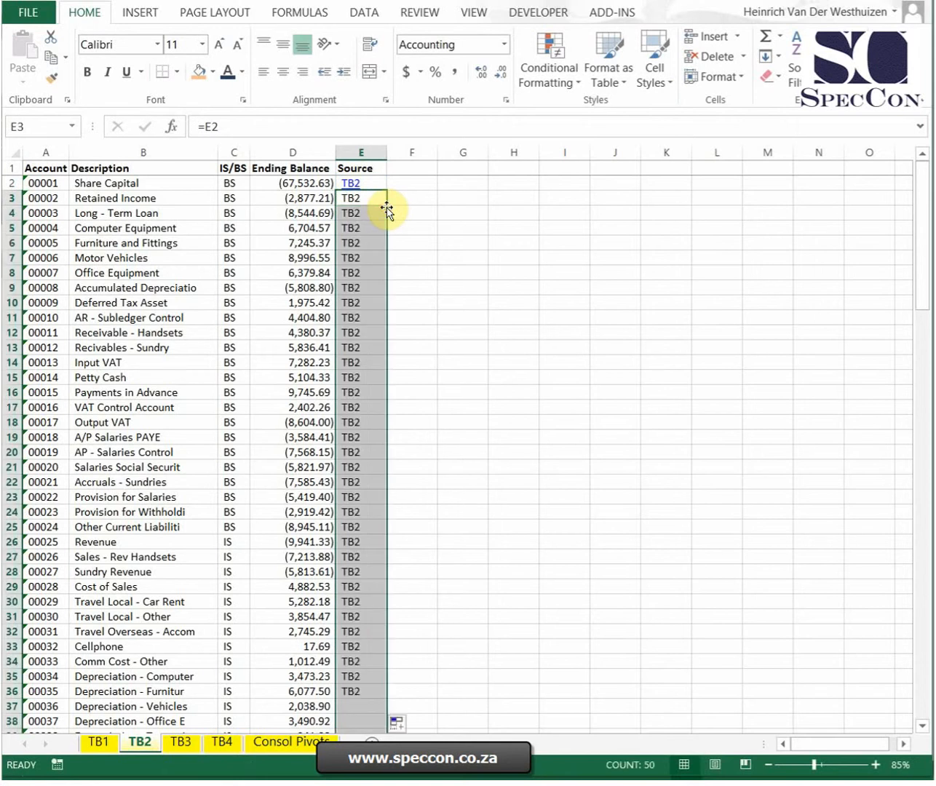
# Step: On sheet TB3, enter Tb3 in E2 and fill the formula =E2 from E3 down the Source column
pyautogui.click(183, 744)
pyautogui.click(356, 187)
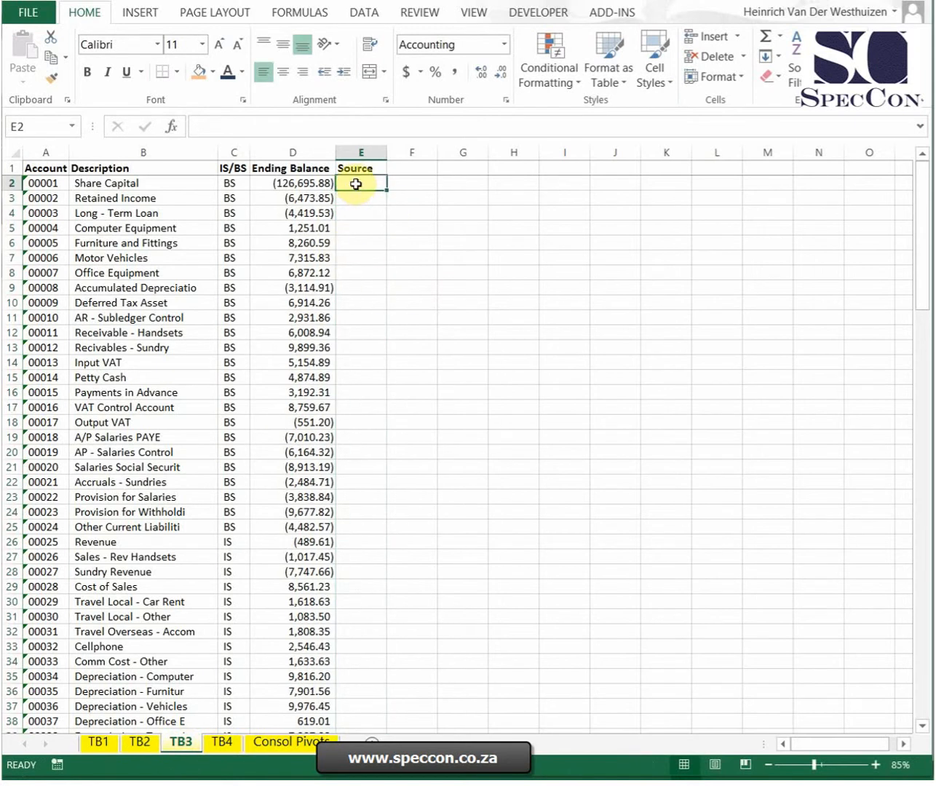
pyautogui.write('Tb3')
pyautogui.press('Return')
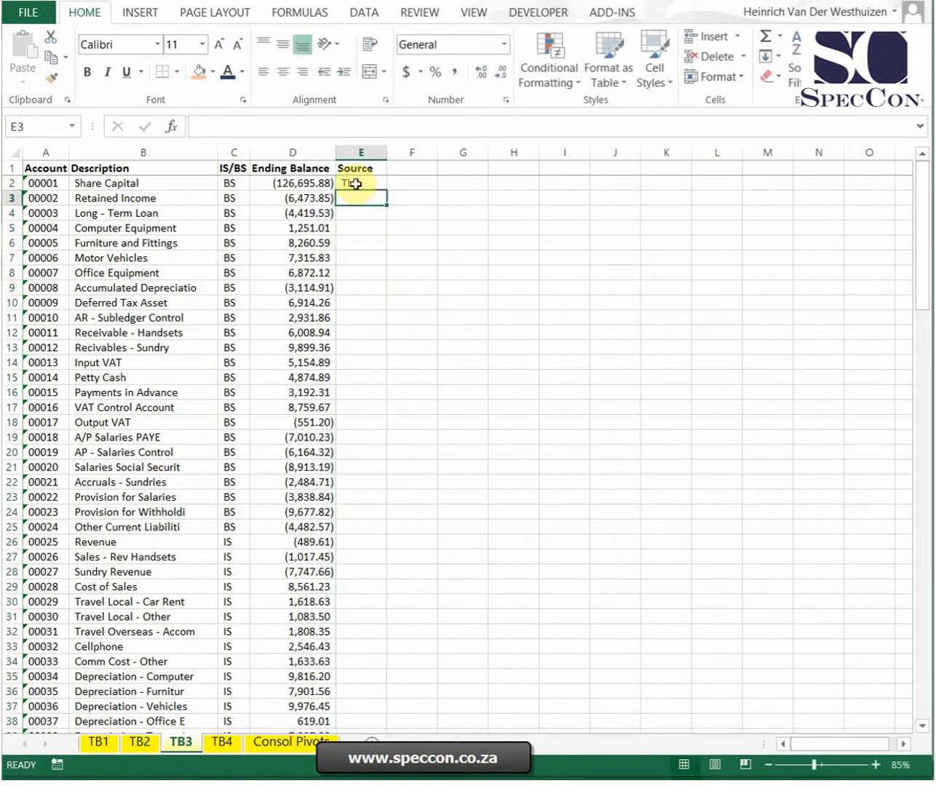
pyautogui.write('=')
pyautogui.click(355, 183)
pyautogui.hotkey('ctrl', 'Return')
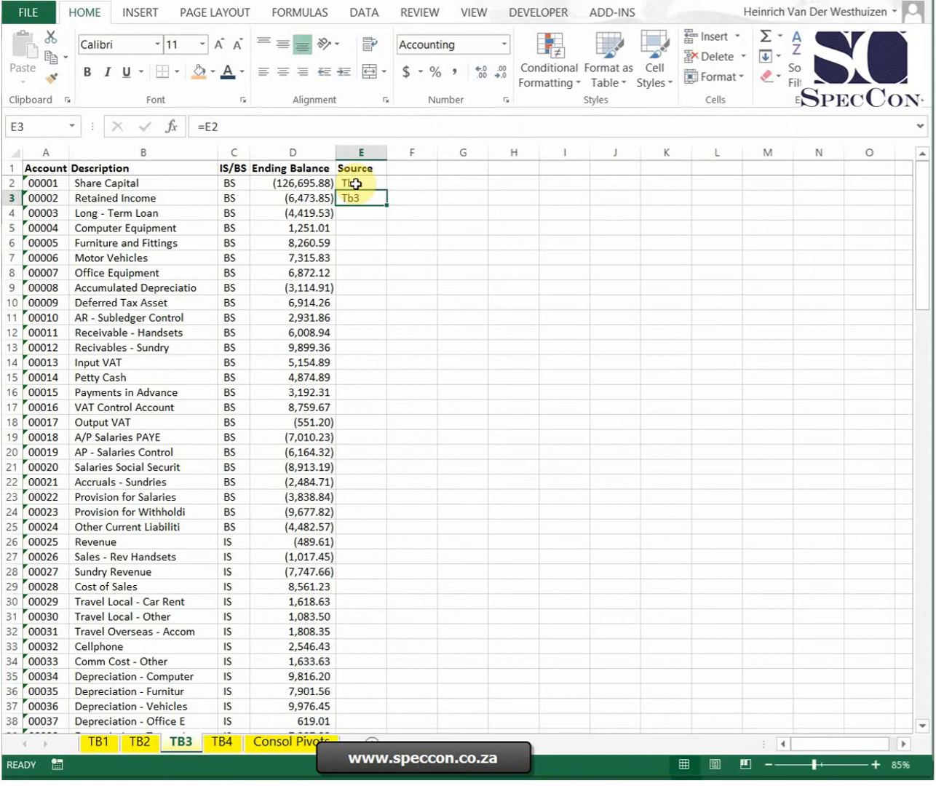
pyautogui.doubleClick(389, 205)
# Step: On sheet TB4, enter TB4 in E2 and fill the formula =E2 from E3 down the Source column
pyautogui.click(223, 742)
pyautogui.click(365, 191)
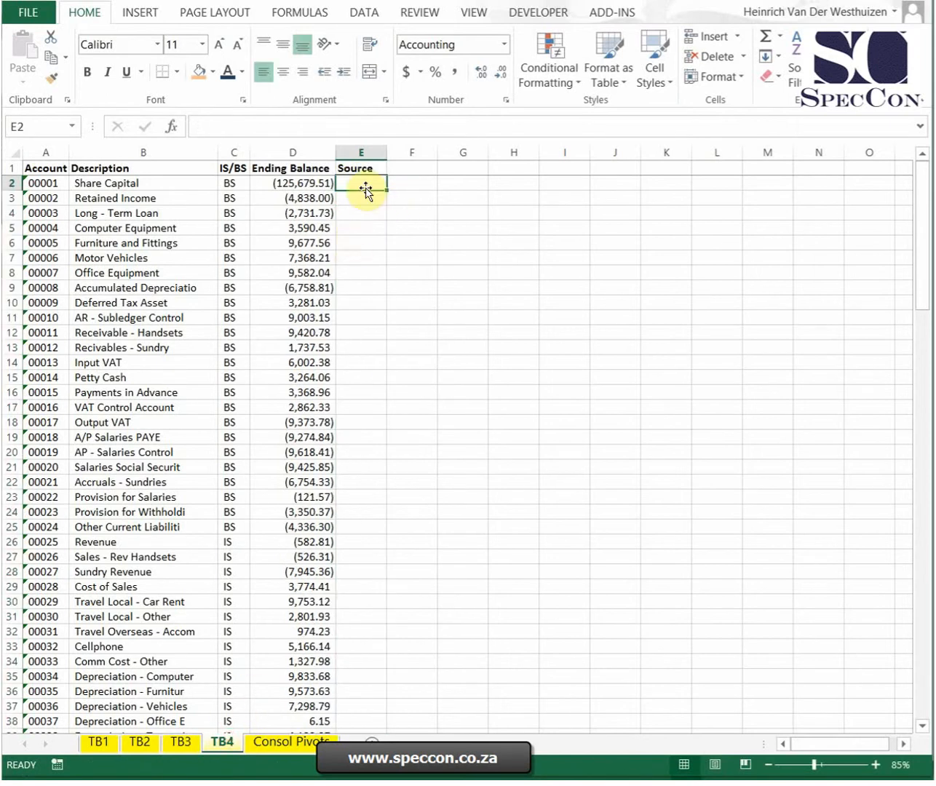
pyautogui.write('T4')
pyautogui.press('Return')
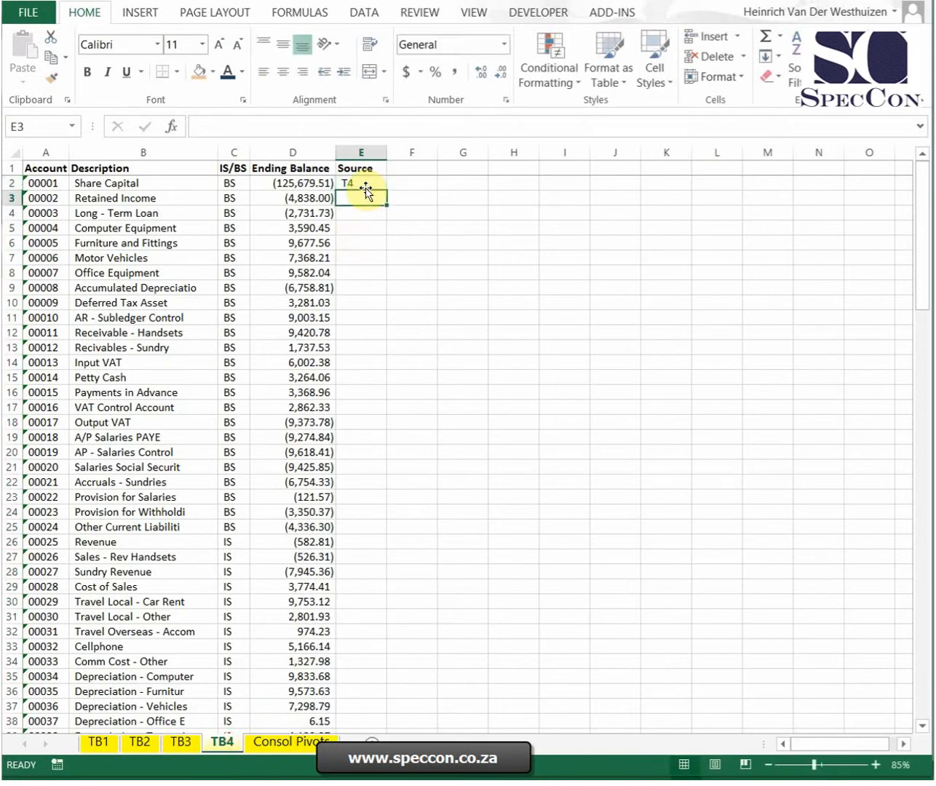
pyautogui.click(367, 188)
pyautogui.write('TB4')
pyautogui.press('Return')
pyautogui.write('=')
pyautogui.click(366, 187)
pyautogui.hotkey('ctrl', 'Return')
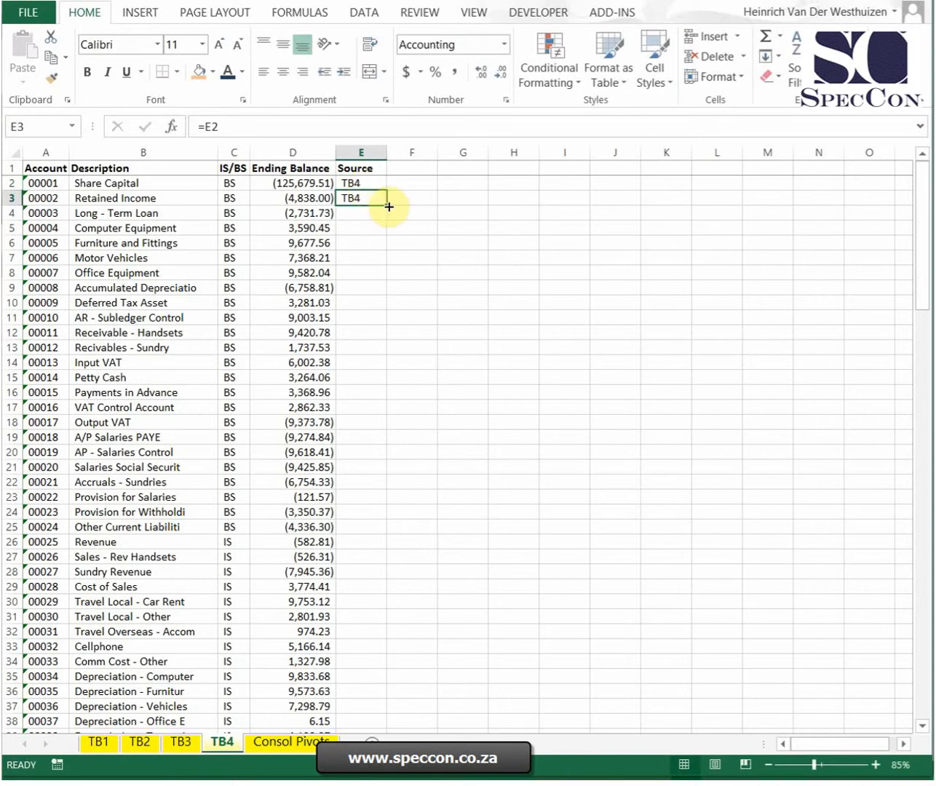
pyautogui.doubleClick(388, 205)
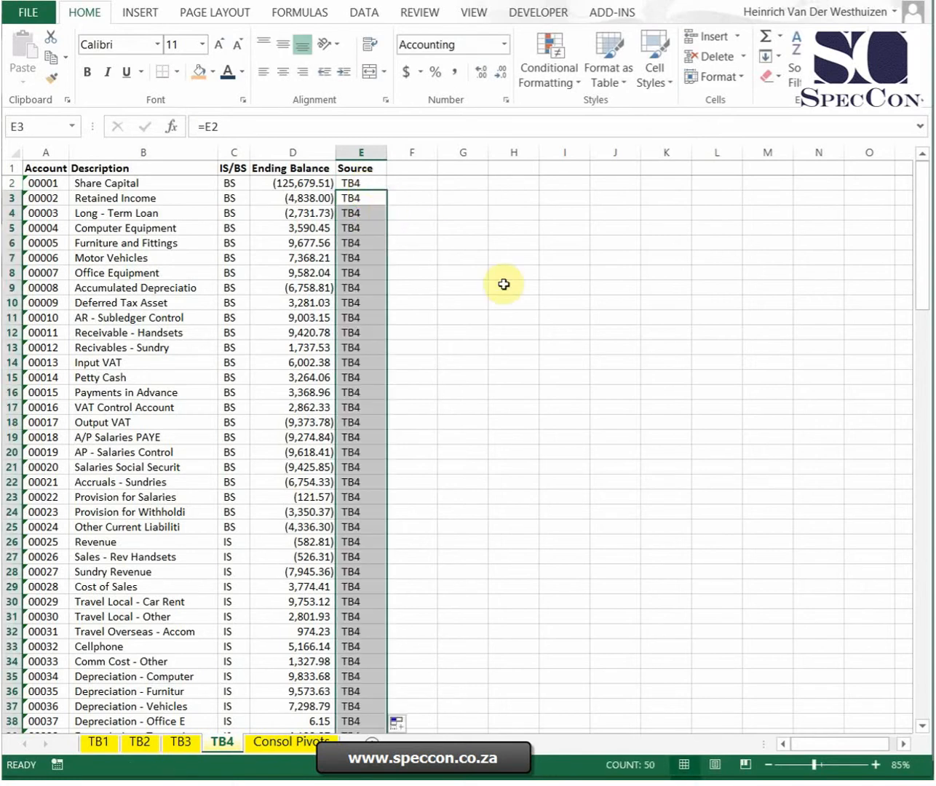
pyautogui.click(363, 152)
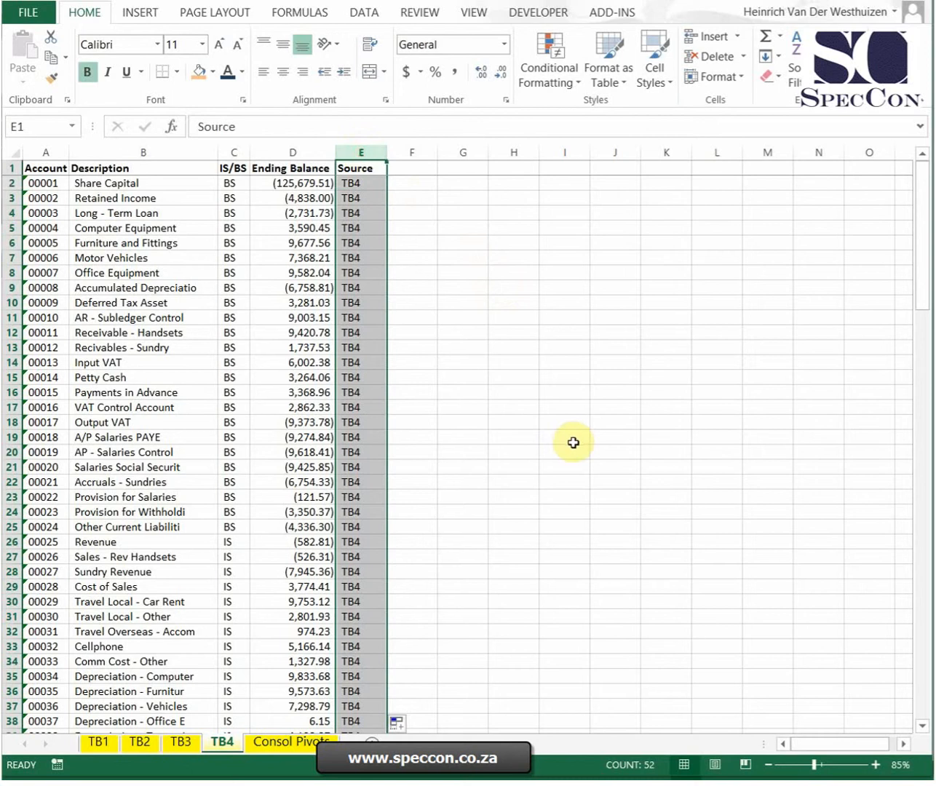
# Step: Create a PivotTable at cell A2 of the Consol Pivots sheet from columns A to E of sheet TB1
pyautogui.click(305, 741)
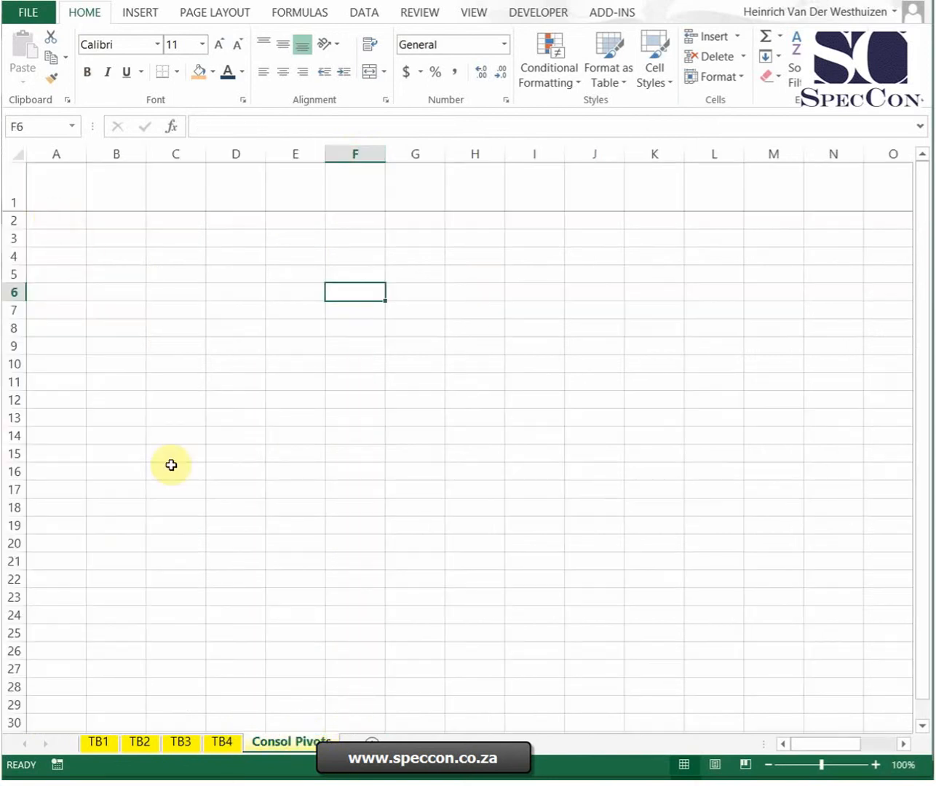
pyautogui.click(76, 221)
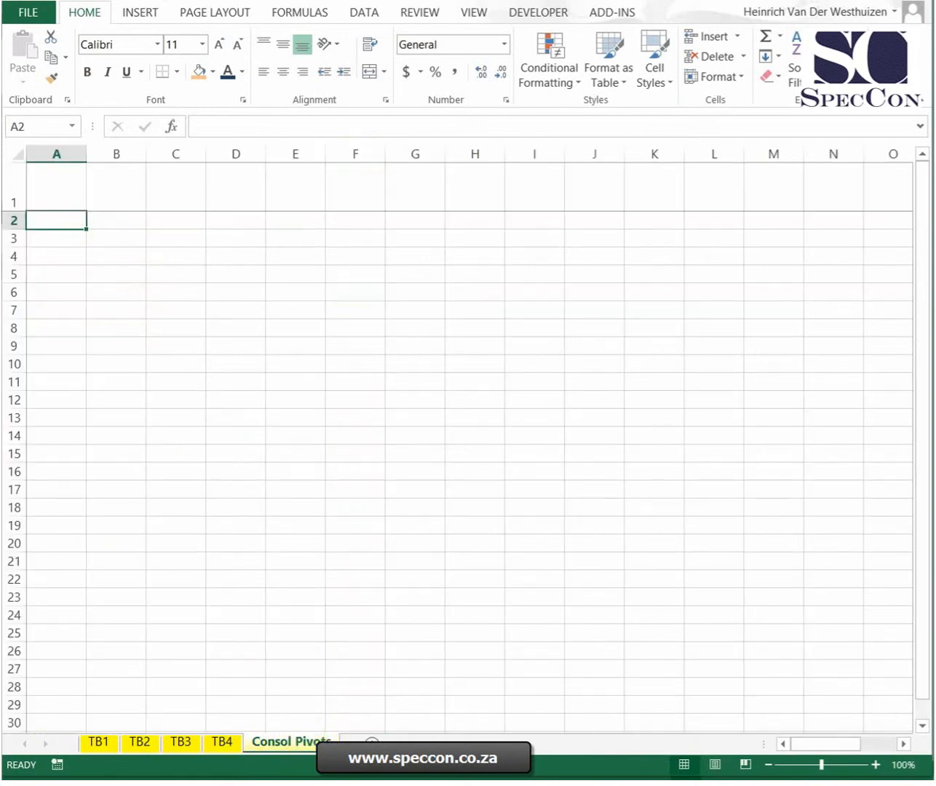
pyautogui.click(140, 15)
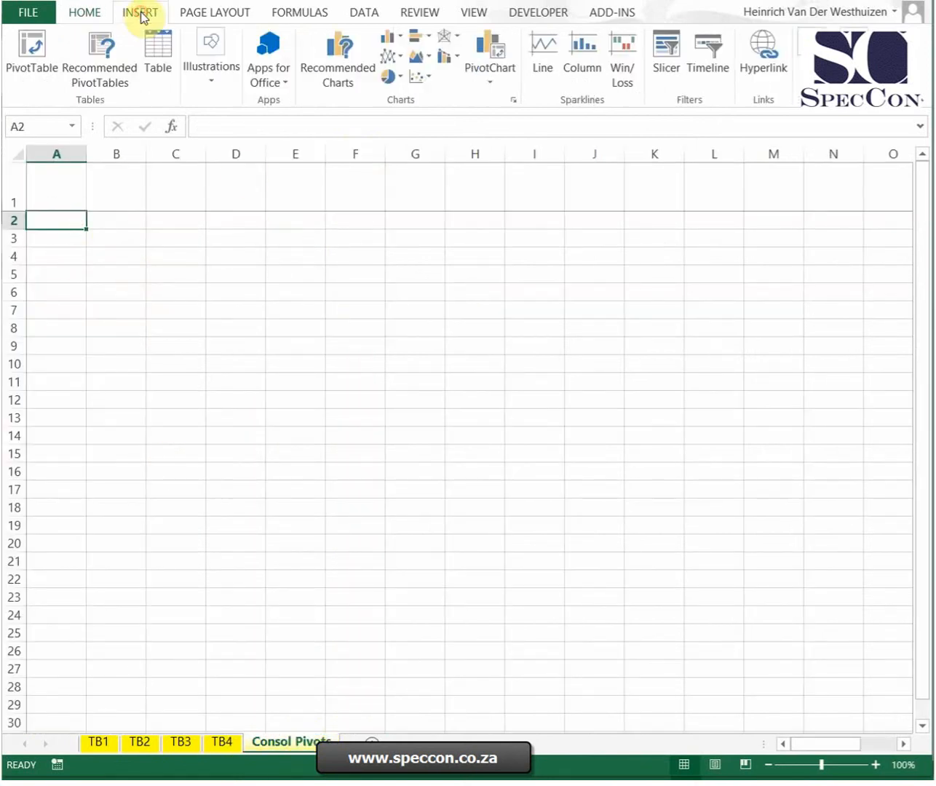
pyautogui.click(32, 59)
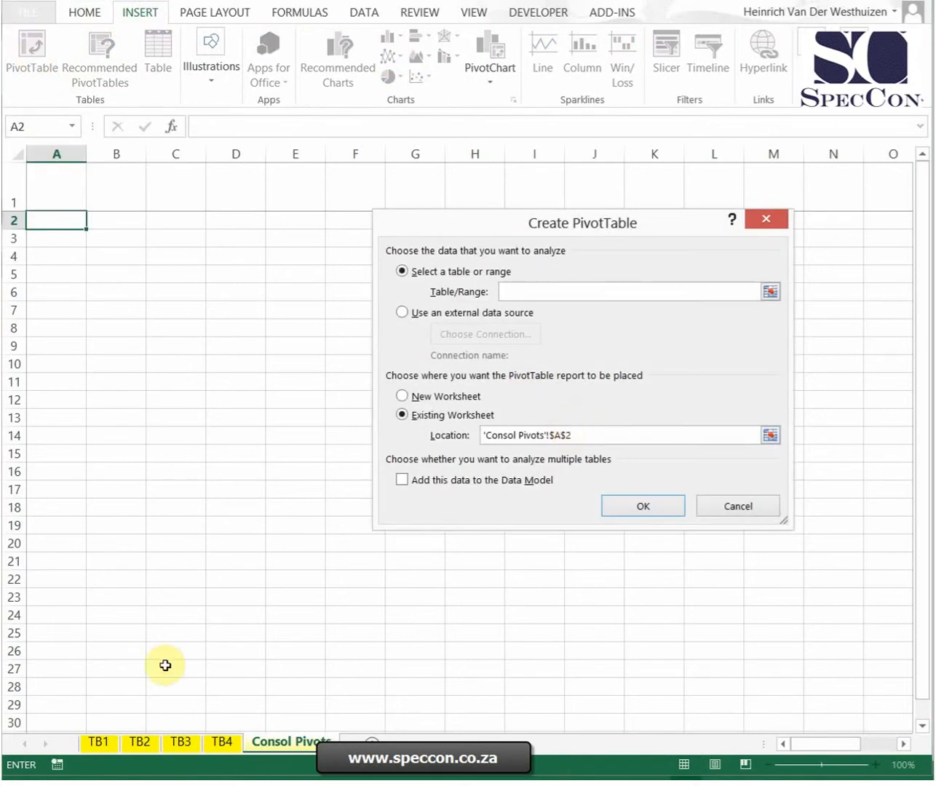
pyautogui.click(102, 742)
pyautogui.moveTo(38, 154); pyautogui.dragTo(366, 142)
pyautogui.click(658, 506)
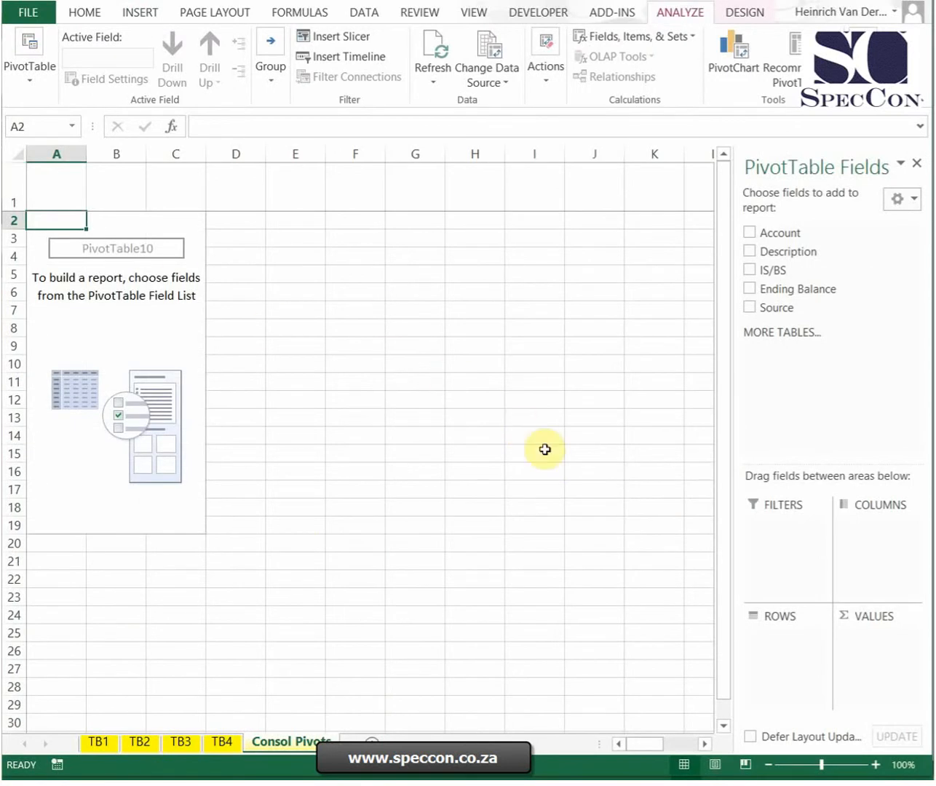
# Step: Add Account, Description, IS/BS and Source as PivotTable row fields and Ending Balance as the value field
pyautogui.click(749, 233)
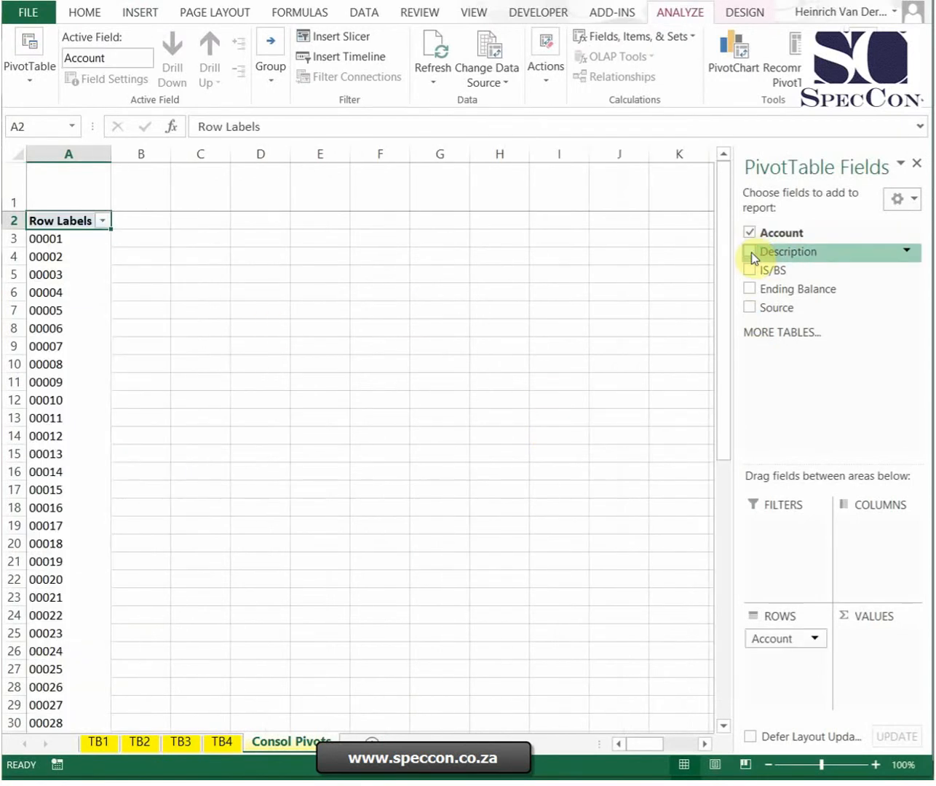
pyautogui.click(750, 253)
pyautogui.click(751, 270)
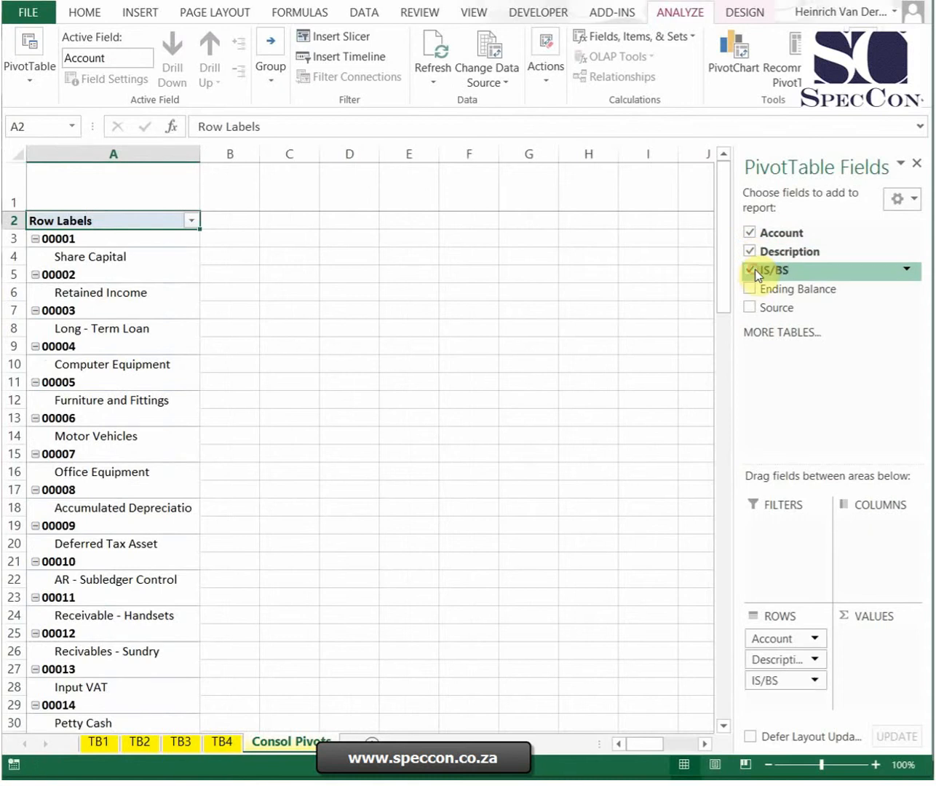
pyautogui.click(749, 307)
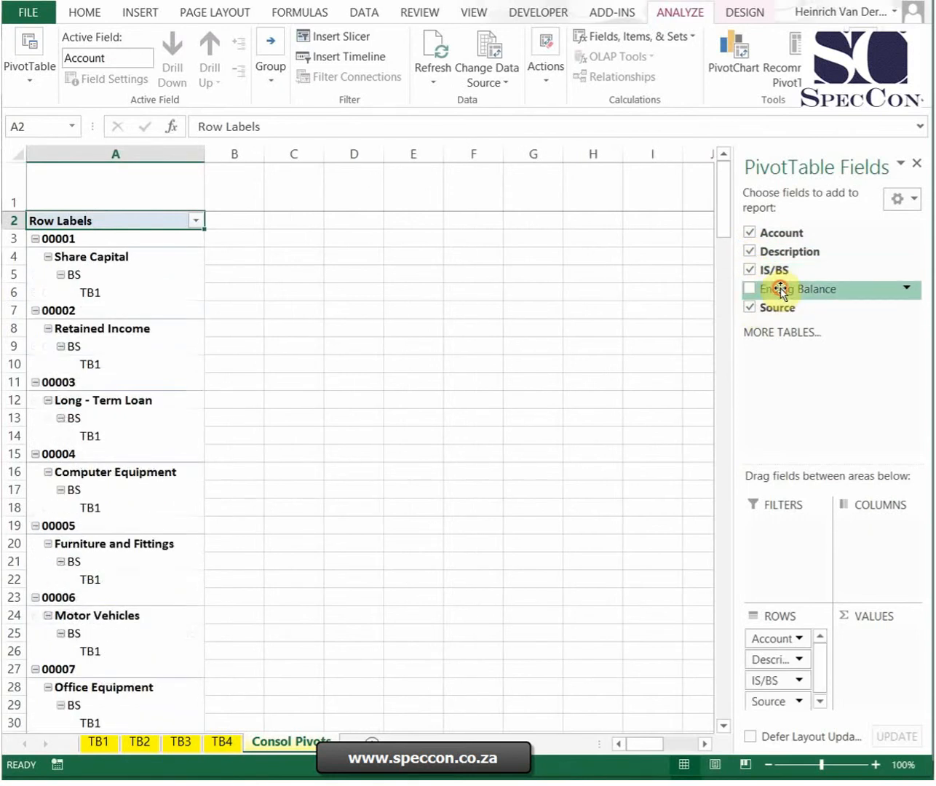
pyautogui.moveTo(778, 288); pyautogui.dragTo(858, 662)
# Step: Change the Ending Balance value field to summarize by Sum
pyautogui.click(909, 638)
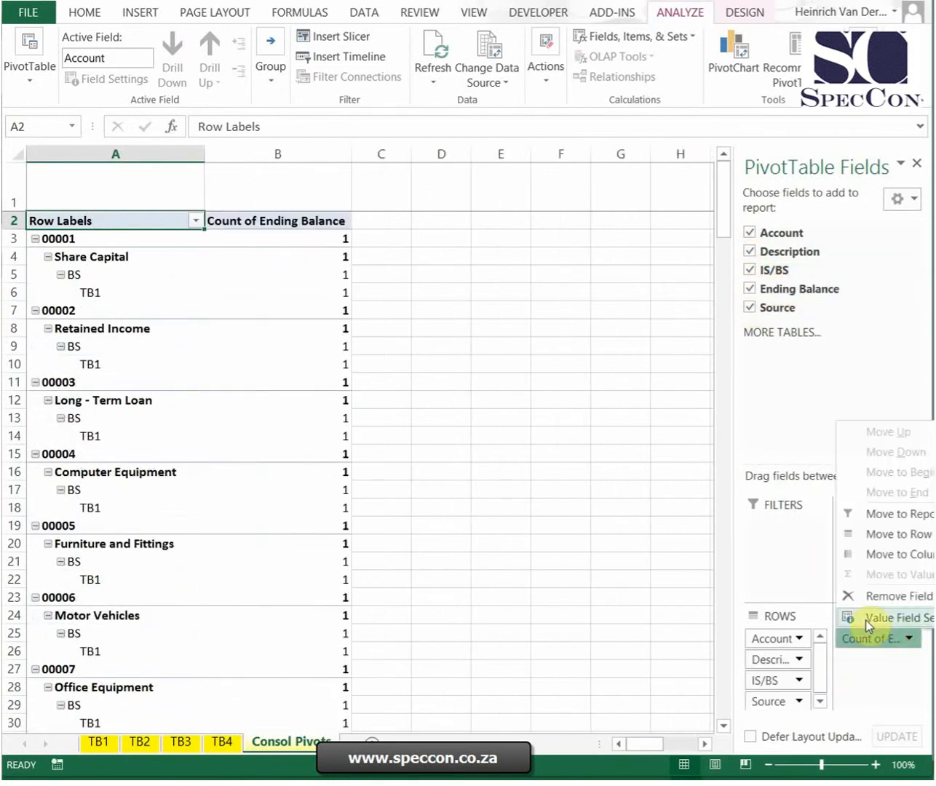
pyautogui.click(863, 673)
pyautogui.click(434, 386)
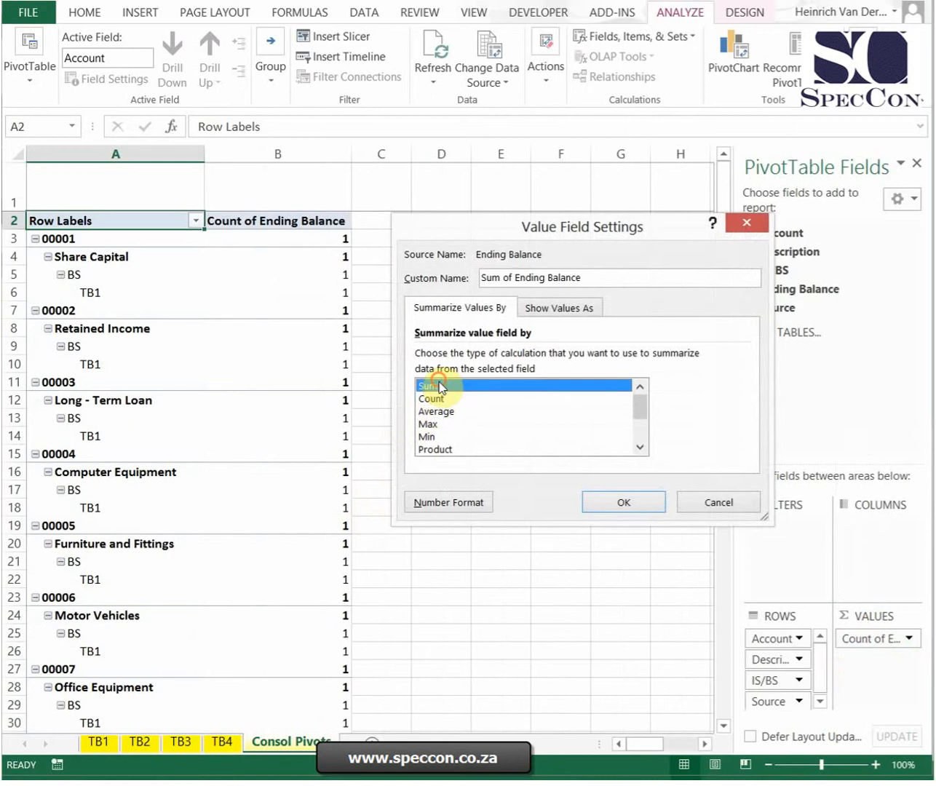
pyautogui.click(638, 501)
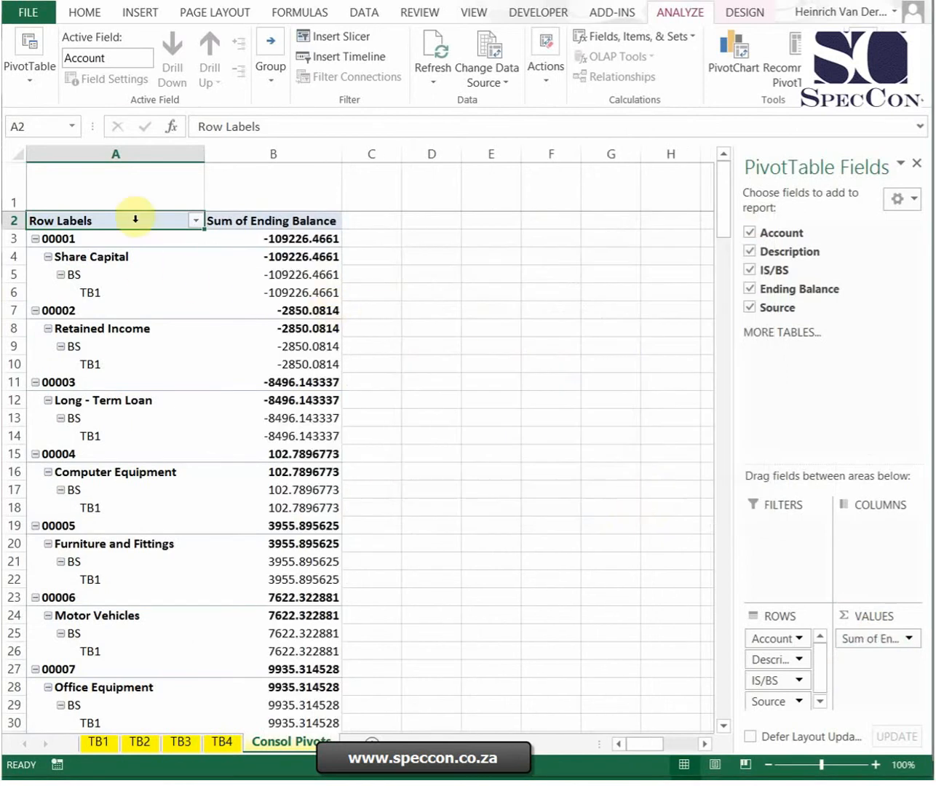
# Step: Turn on the Classic PivotTable layout in the PivotTable's display options
pyautogui.click(111, 154)
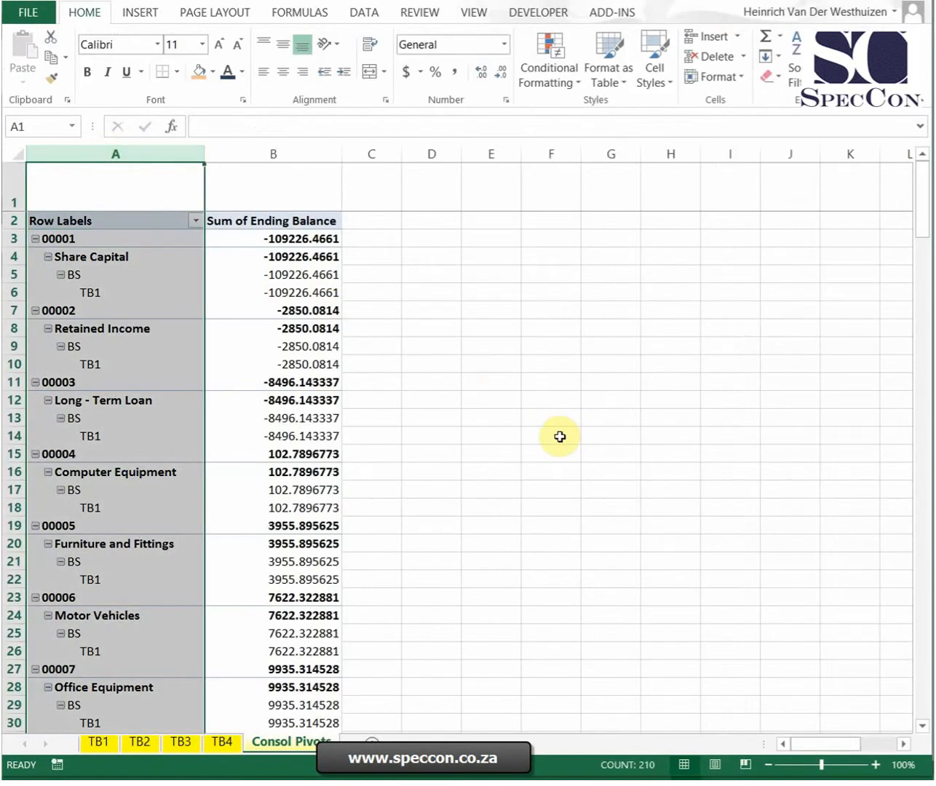
pyautogui.scroll(-13, 574, 481)
pyautogui.scroll(13, 623, 564)
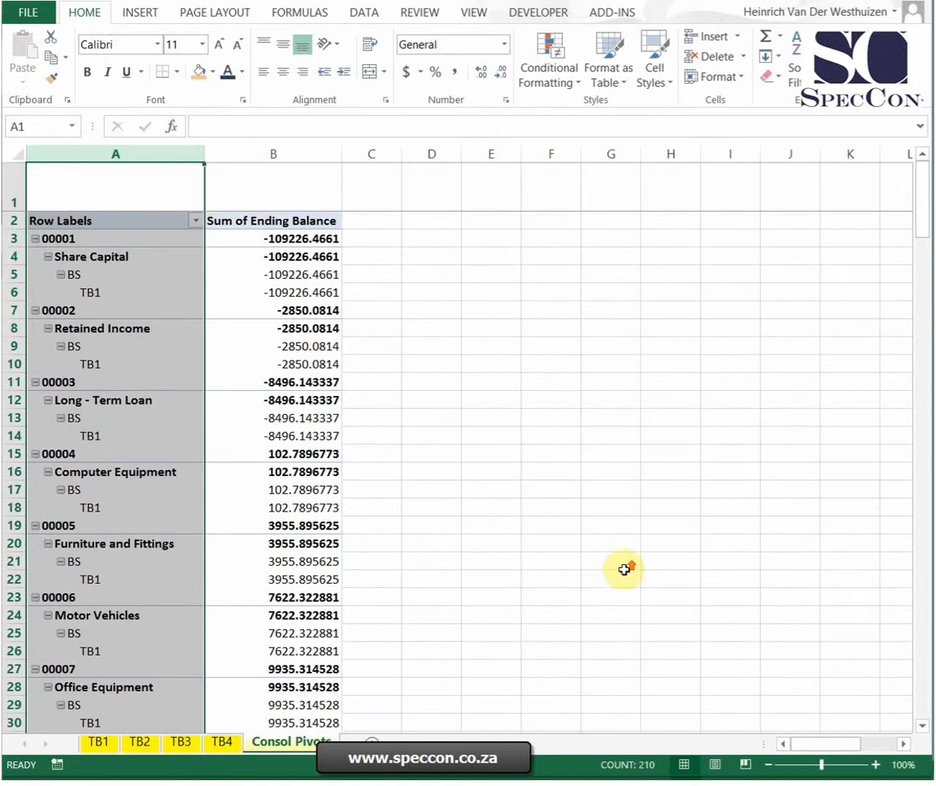
pyautogui.click(213, 329)
pyautogui.click(680, 13)
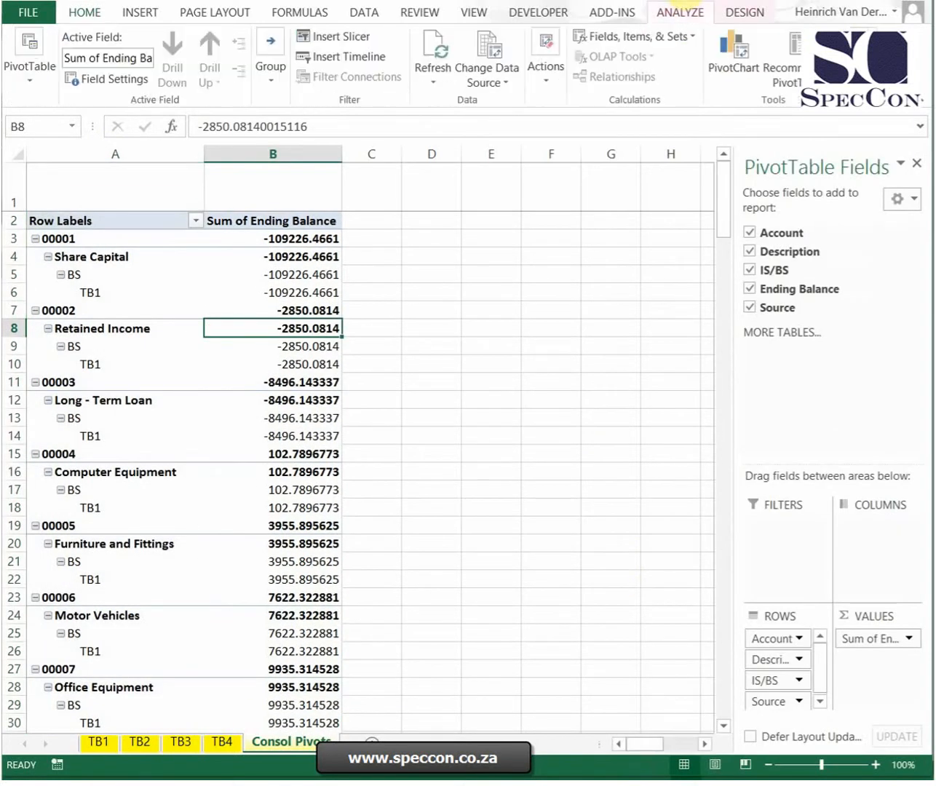
pyautogui.click(744, 12)
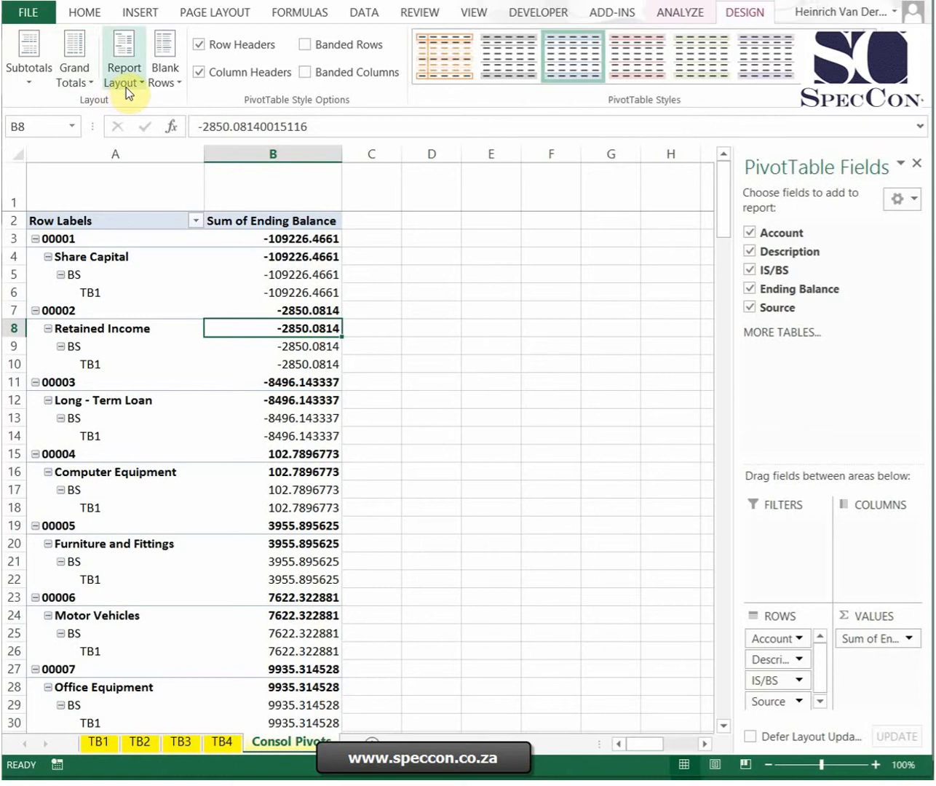
pyautogui.rightClick(272, 306)
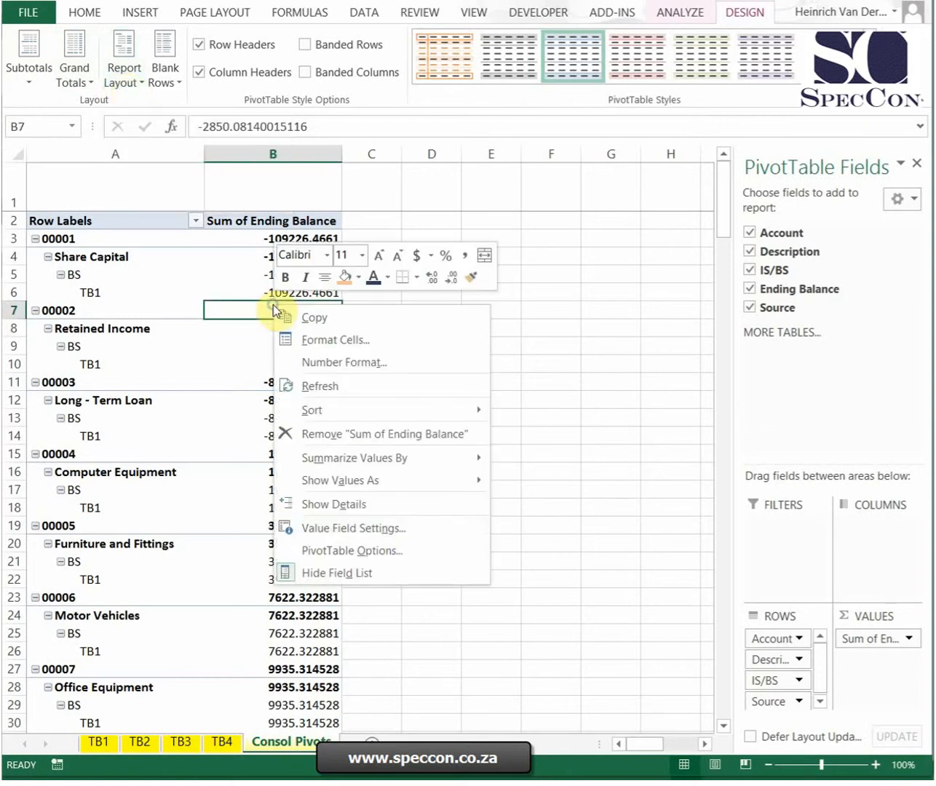
pyautogui.click(315, 549)
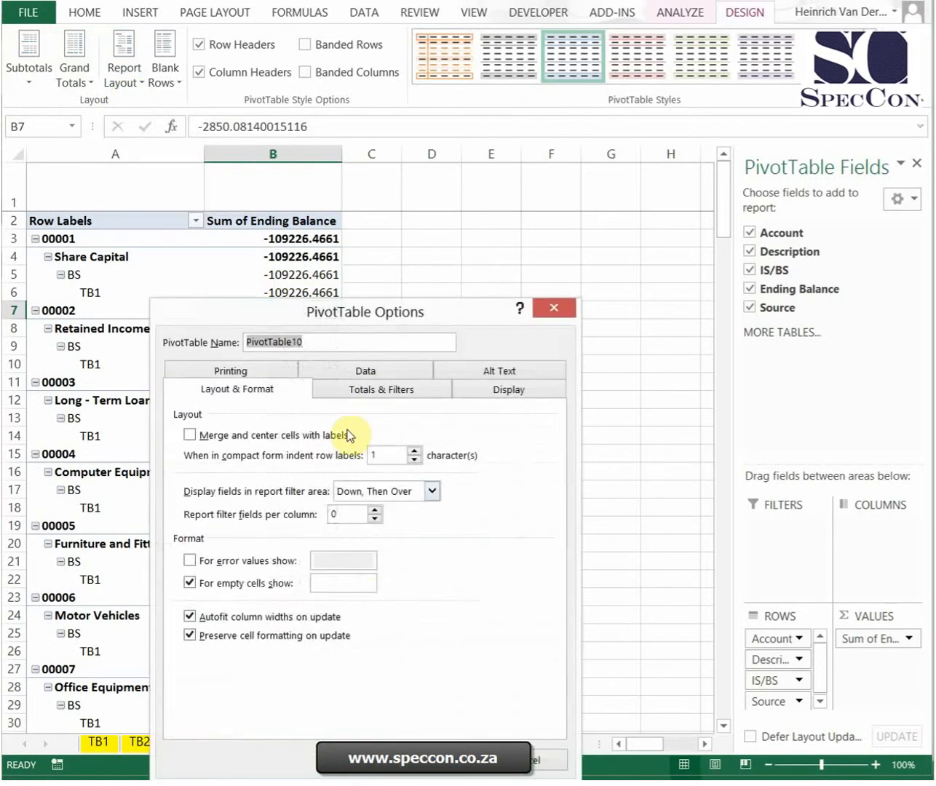
pyautogui.click(502, 391)
pyautogui.click(190, 537)
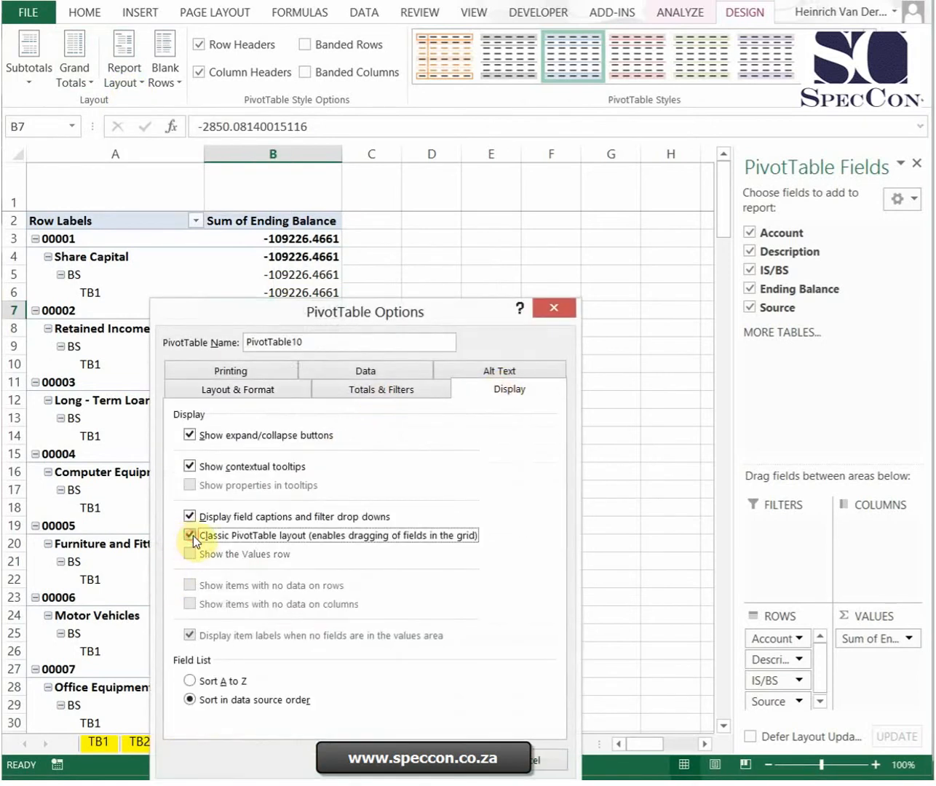
pyautogui.click(436, 770)
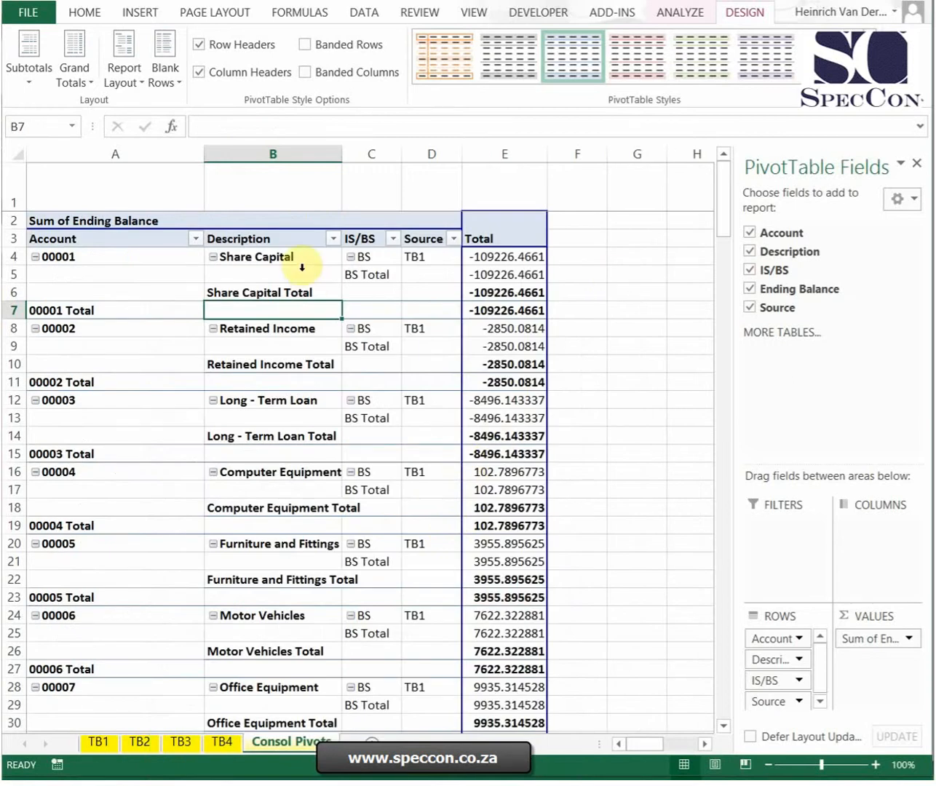
# Step: Turn off all subtotals and grand totals for the PivotTable
pyautogui.click(27, 77)
pyautogui.click(29, 114)
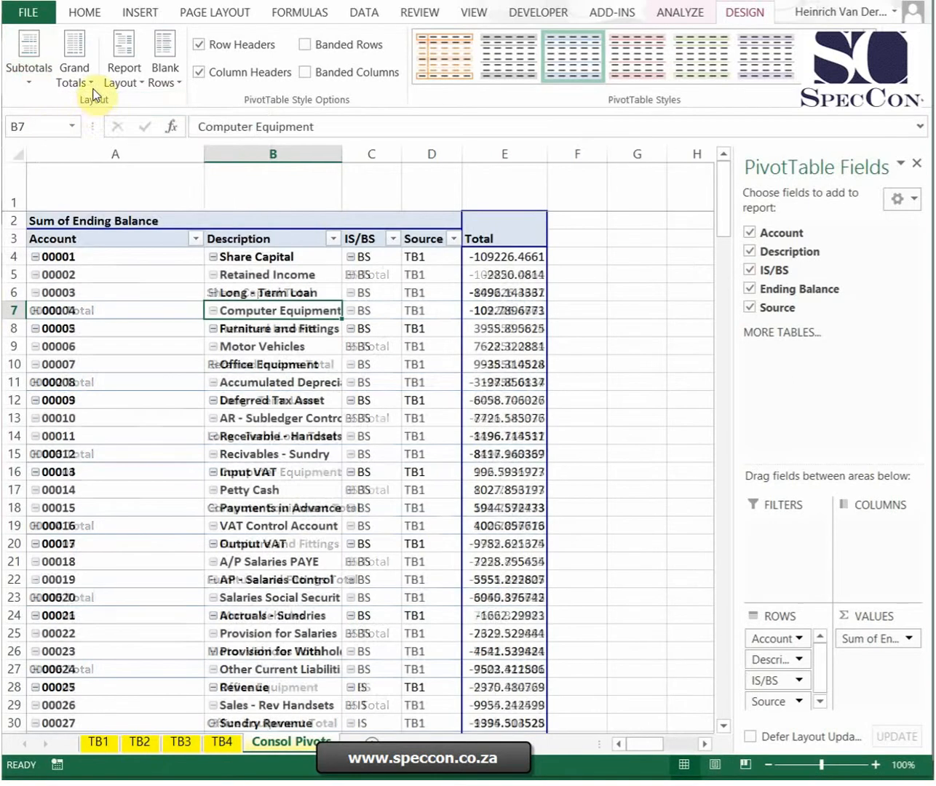
pyautogui.click(92, 88)
pyautogui.click(105, 109)
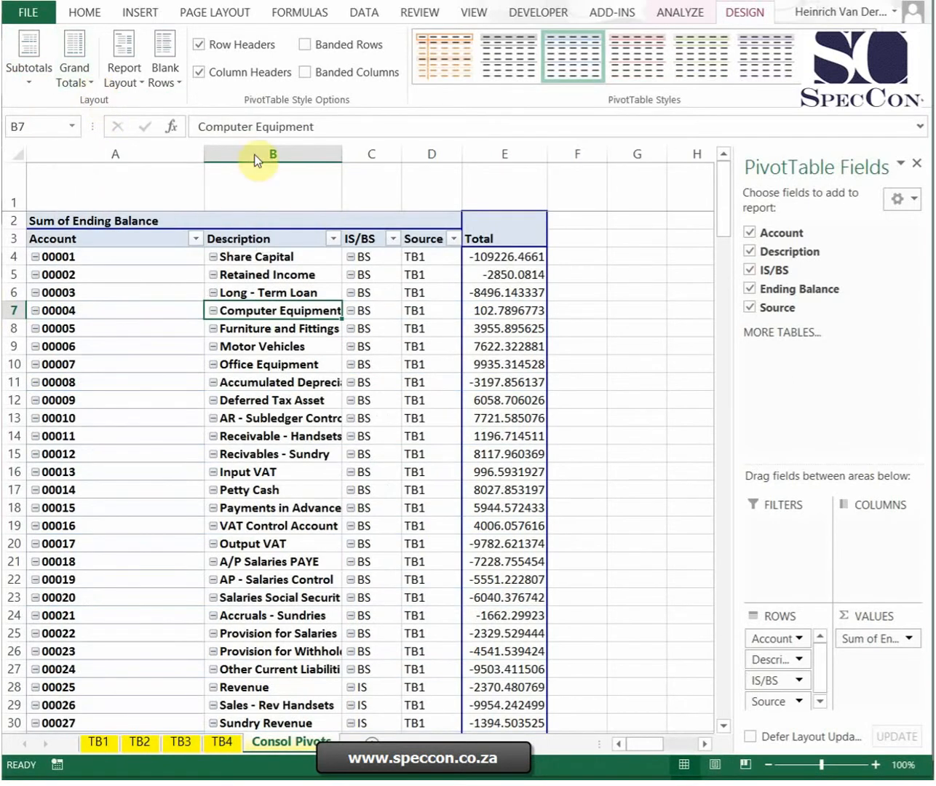
pyautogui.click(622, 314)
pyautogui.scroll(-17, 623, 317)
pyautogui.scroll(5, 623, 333)
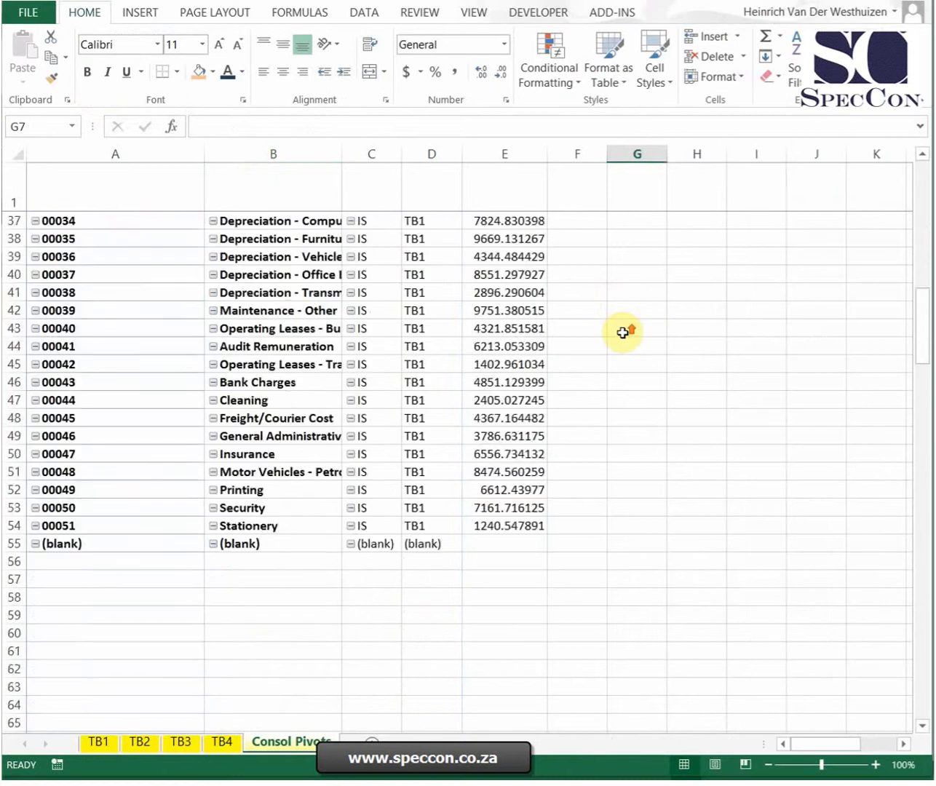
pyautogui.scroll(12, 622, 333)
# Step: Move the IS/BS field in front of Account and adjust the column widths, narrowing column A and autofitting the Description column
pyautogui.moveTo(204, 154); pyautogui.dragTo(132, 155)
pyautogui.moveTo(304, 234); pyautogui.dragTo(29, 240)
pyautogui.click(522, 334)
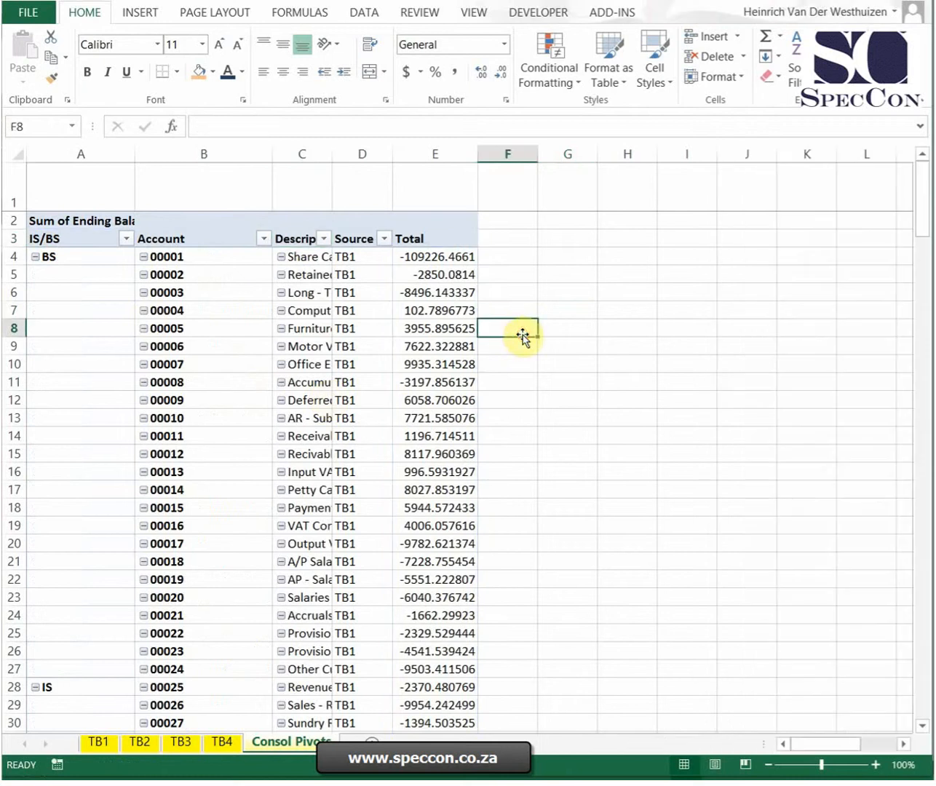
pyautogui.doubleClick(330, 159)
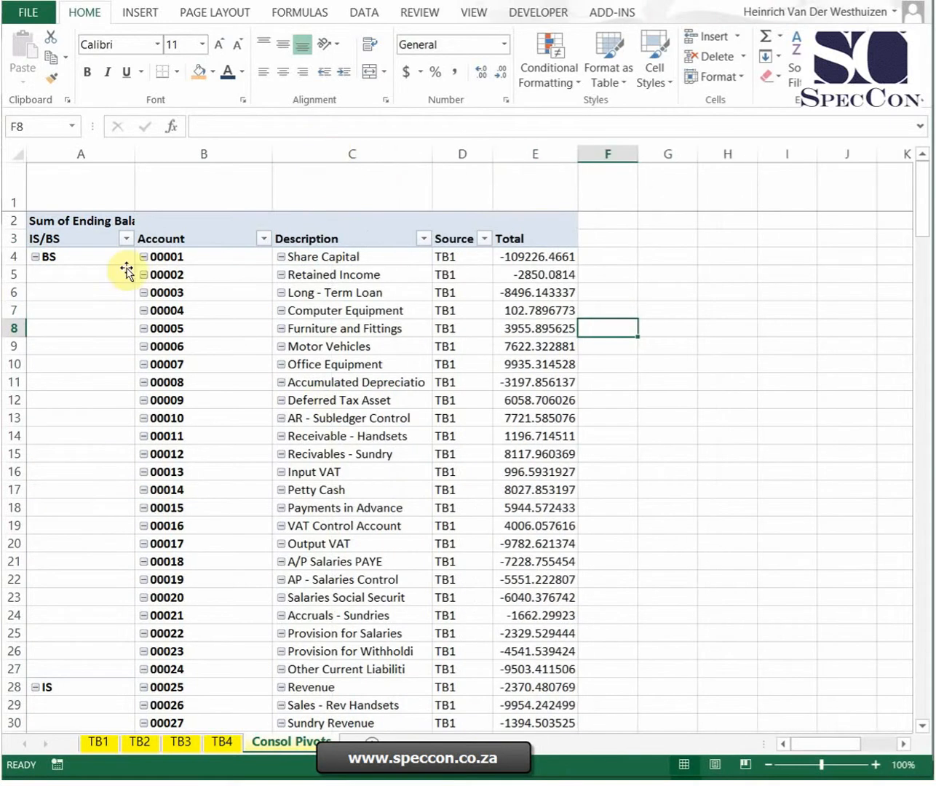
# Step: Set the PivotTable's report layout to repeat all item labels
pyautogui.click(88, 343)
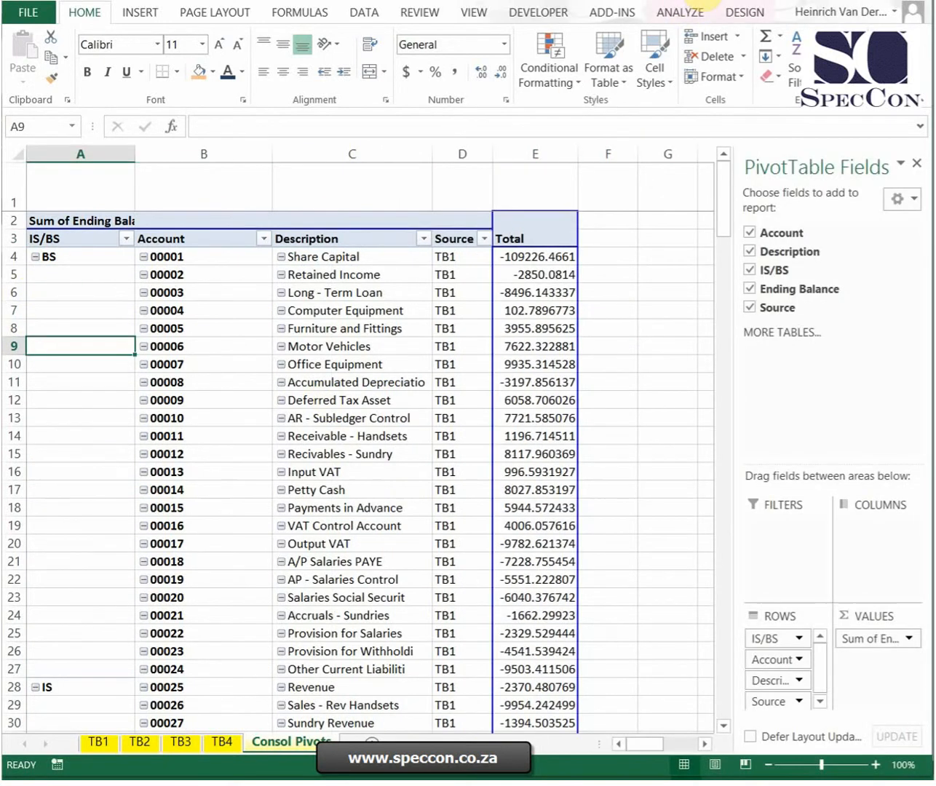
pyautogui.click(680, 13)
pyautogui.click(739, 16)
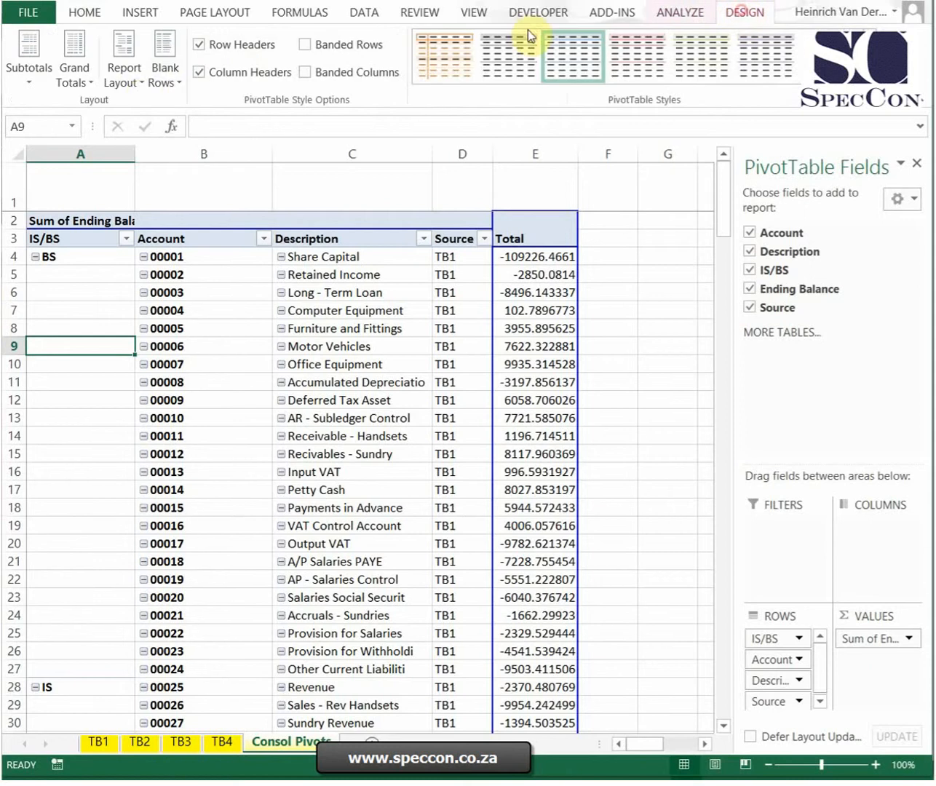
pyautogui.click(136, 91)
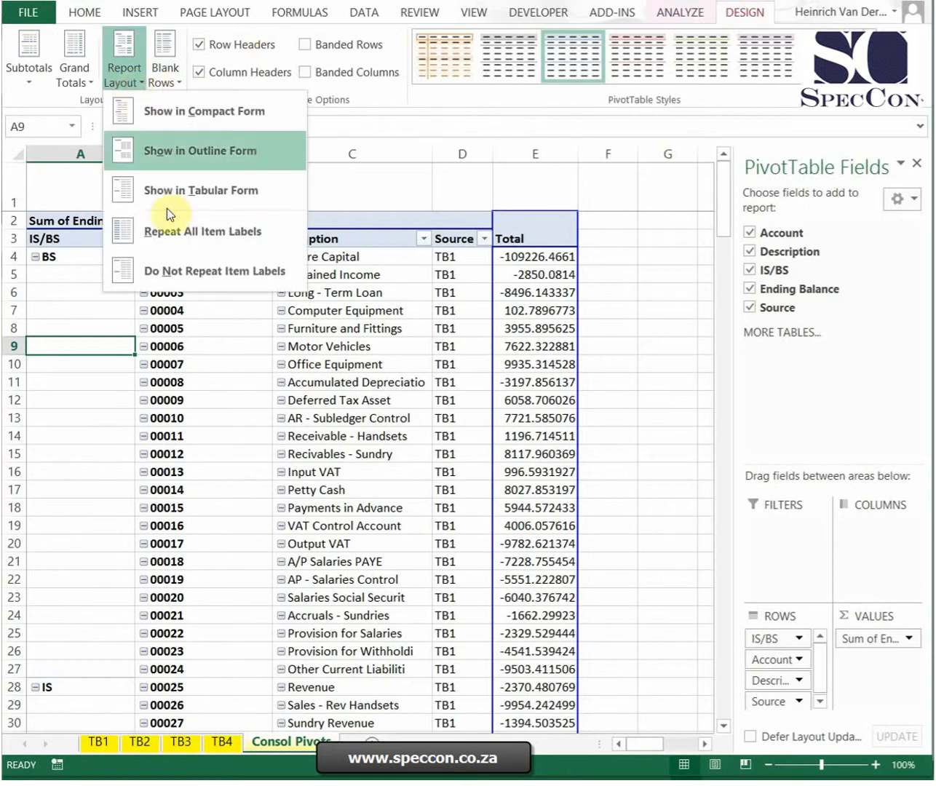
pyautogui.click(182, 244)
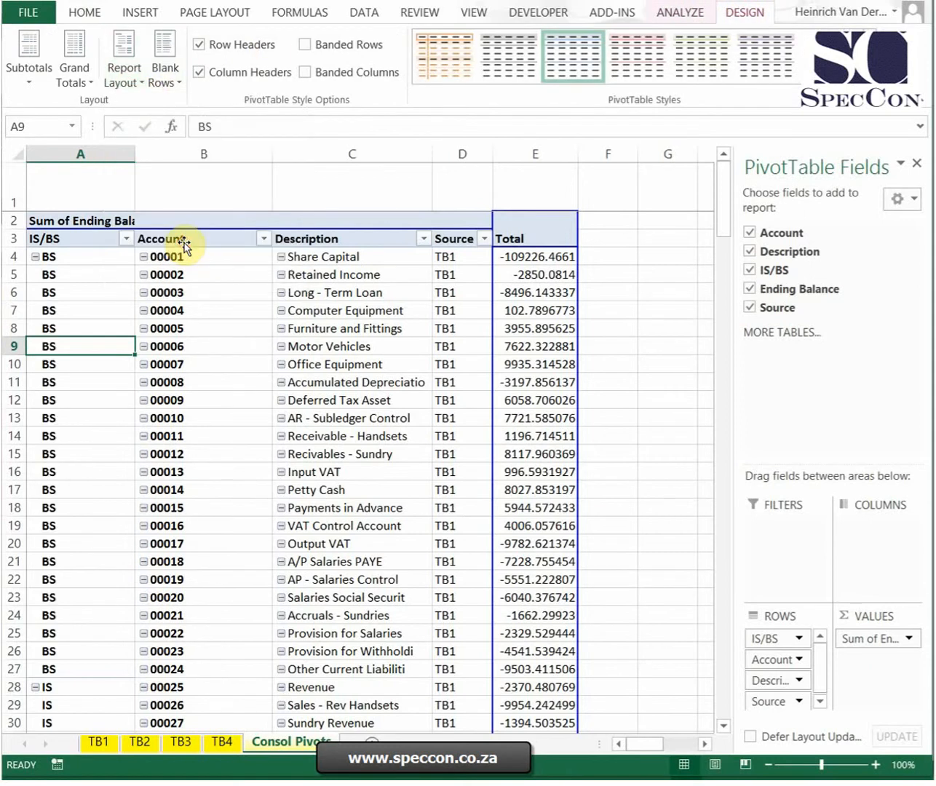
# Step: Format the values in the PivotTable's Total column with thousands separators, two decimals and negatives in parentheses
pyautogui.click(518, 237)
pyautogui.click(81, 12)
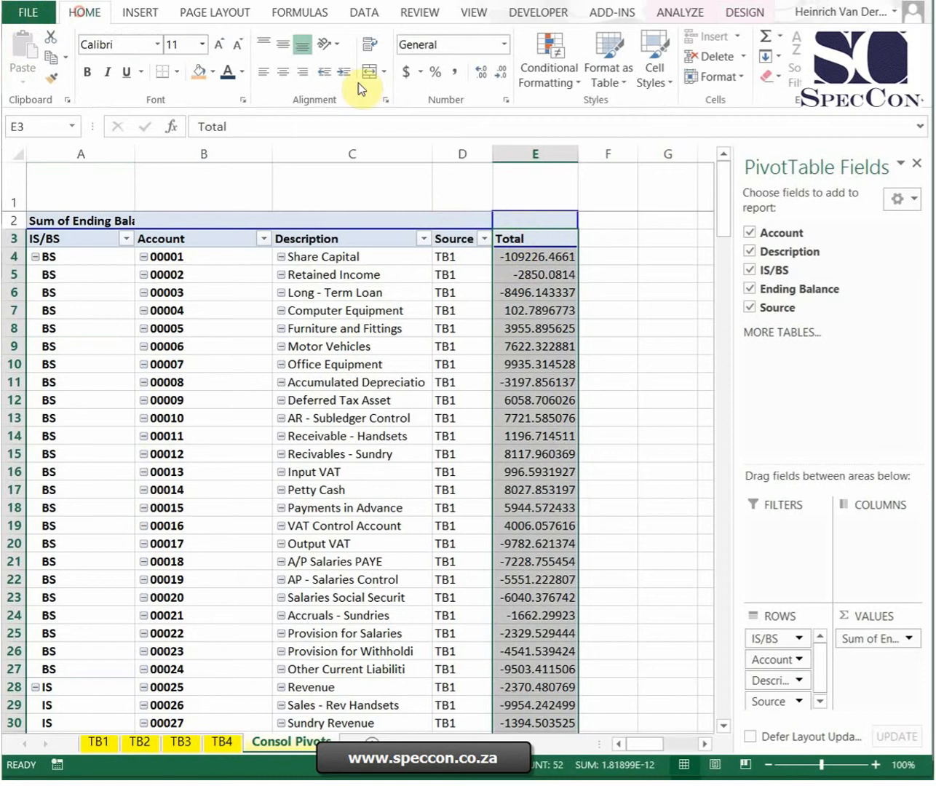
pyautogui.click(451, 73)
pyautogui.click(608, 241)
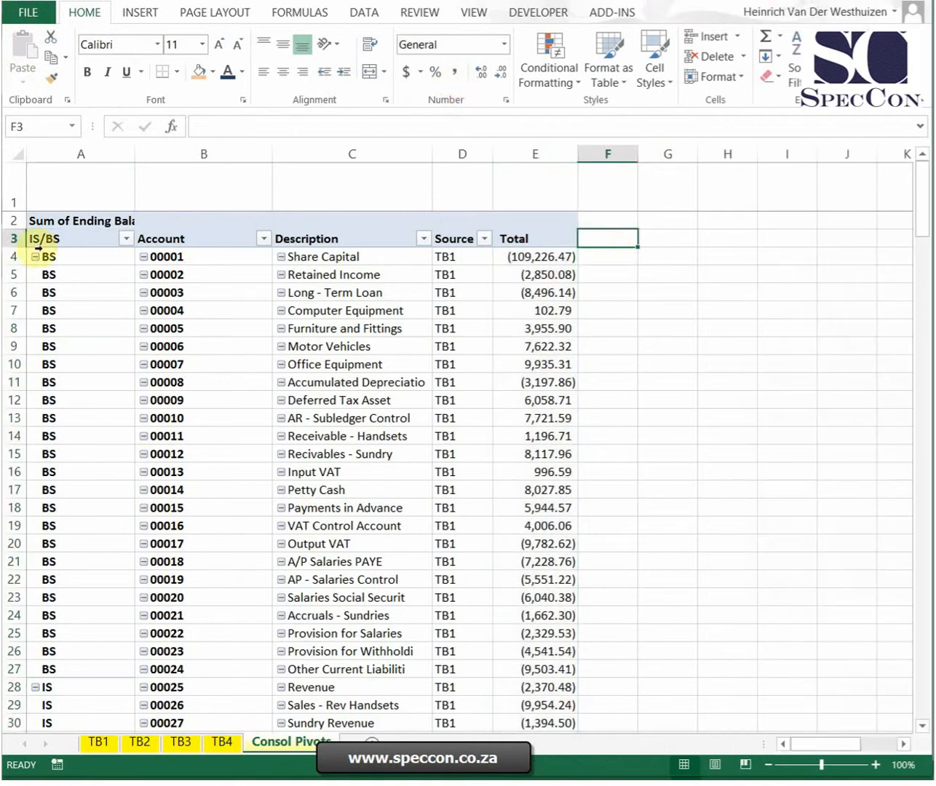
# Step: Unfreeze the existing panes and freeze the rows above row 4 instead
pyautogui.click(13, 255)
pyautogui.click(474, 13)
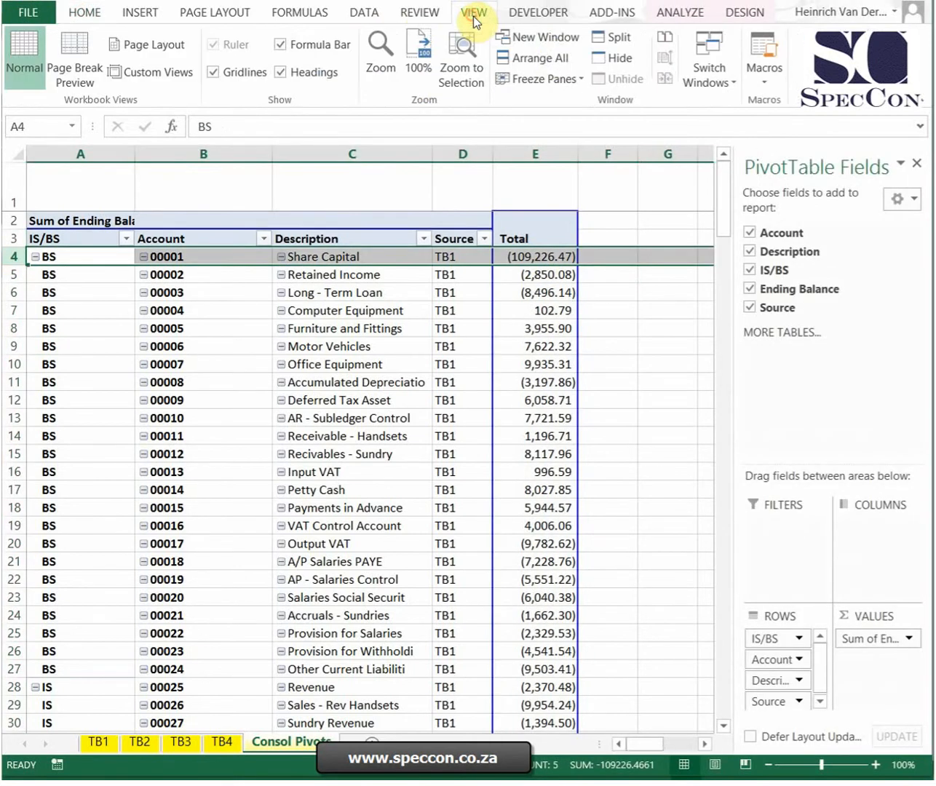
pyautogui.click(548, 80)
pyautogui.click(613, 118)
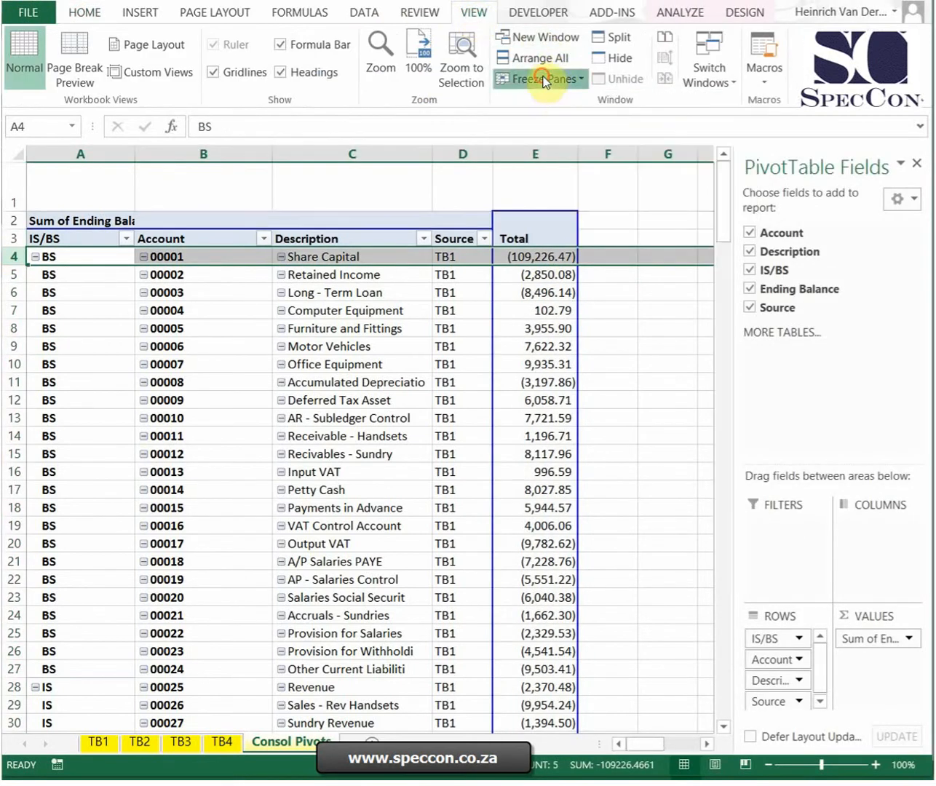
pyautogui.click(549, 78)
pyautogui.click(569, 104)
pyautogui.click(608, 310)
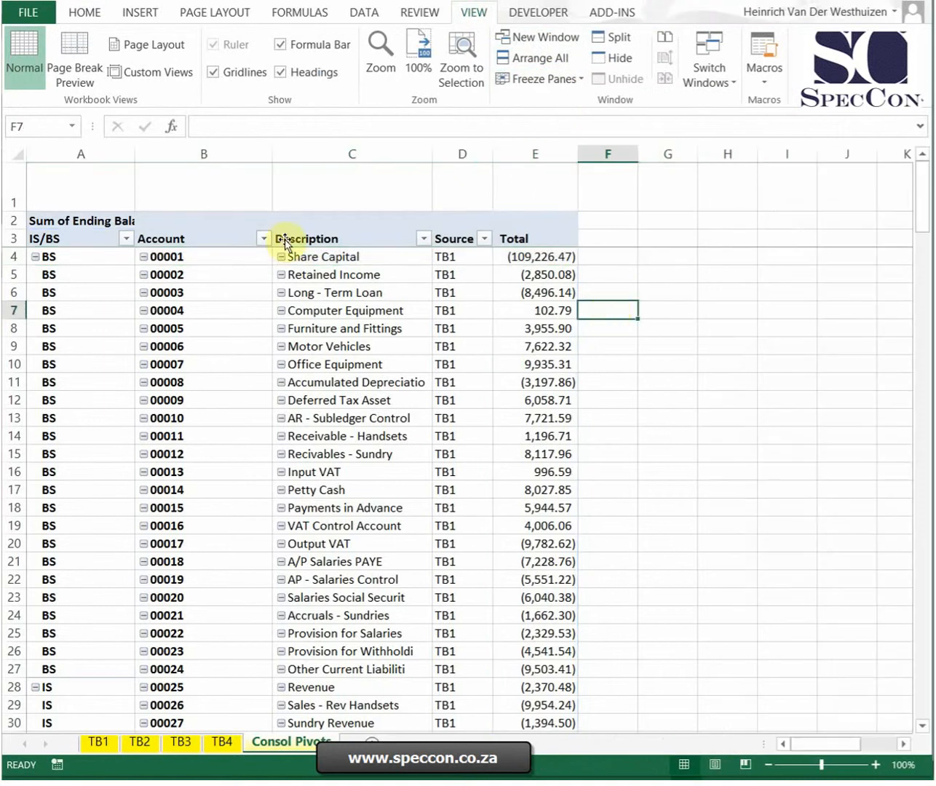
# Step: Delete the empty row 1 above the PivotTable
pyautogui.rightClick(14, 181)
pyautogui.click(52, 329)
pyautogui.click(682, 280)
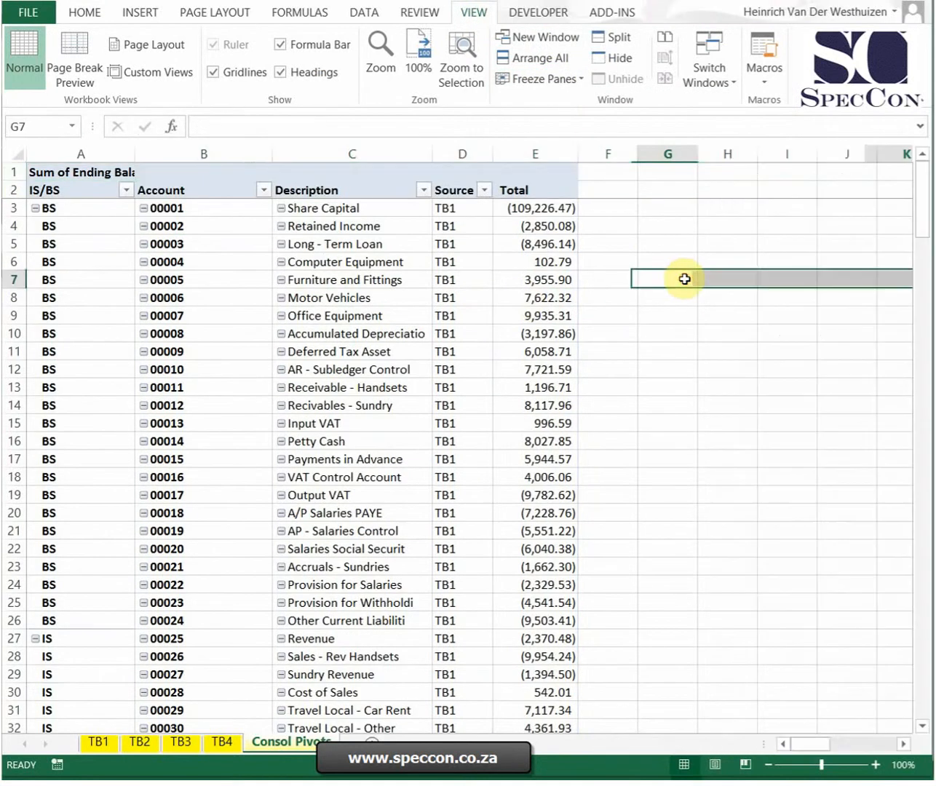
pyautogui.scroll(-20, 678, 280)
pyautogui.scroll(20, 659, 283)
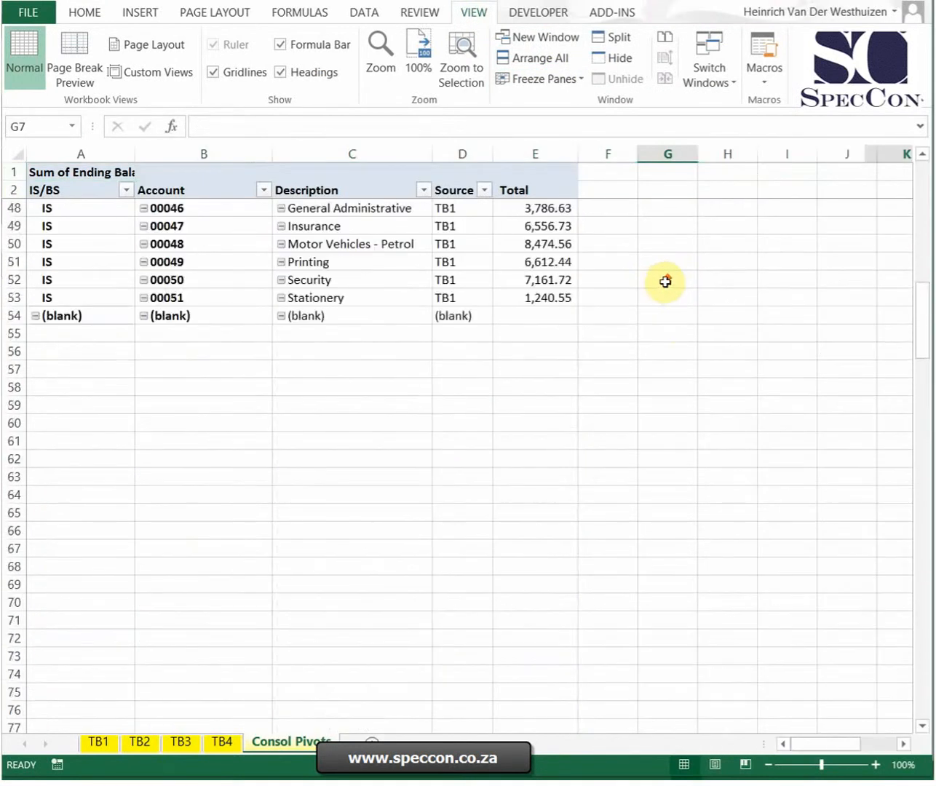
pyautogui.scroll(-17, 652, 337)
pyautogui.scroll(7, 654, 334)
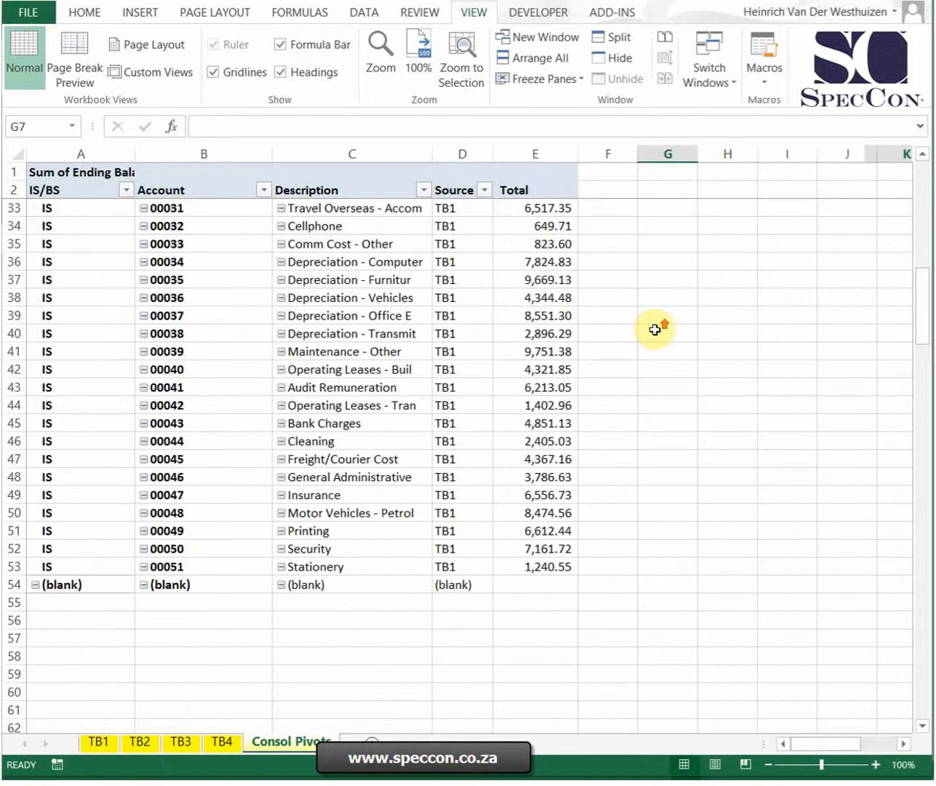
# Step: Try to duplicate the PivotTable by copying A2:E54 without its top row and pasting it at cell A88
pyautogui.moveTo(564, 586)
pyautogui.mouseDown()
pyautogui.moveTo(219, 156)
pyautogui.moveTo(59, 175)
pyautogui.moveTo(66, 116)
pyautogui.moveTo(51, 186)
pyautogui.mouseUp()
pyautogui.hotkey('ctrl', 'c')
pyautogui.click(728, 414)
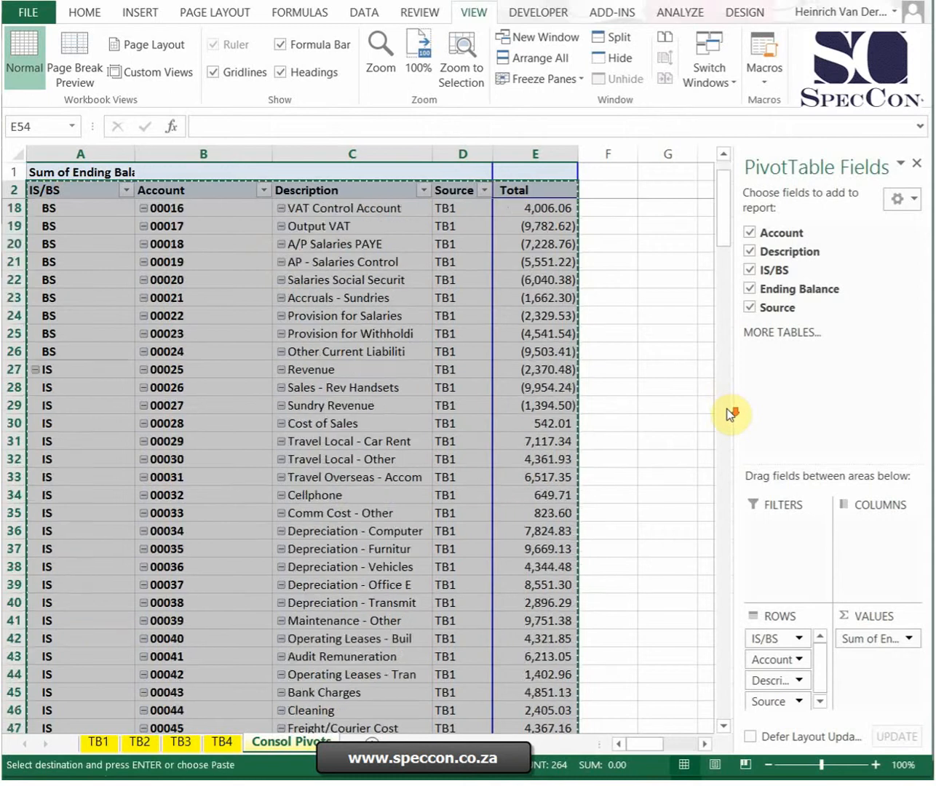
pyautogui.scroll(-6, 596, 396)
pyautogui.click(78, 389)
pyautogui.hotkey('ctrl', 'v')
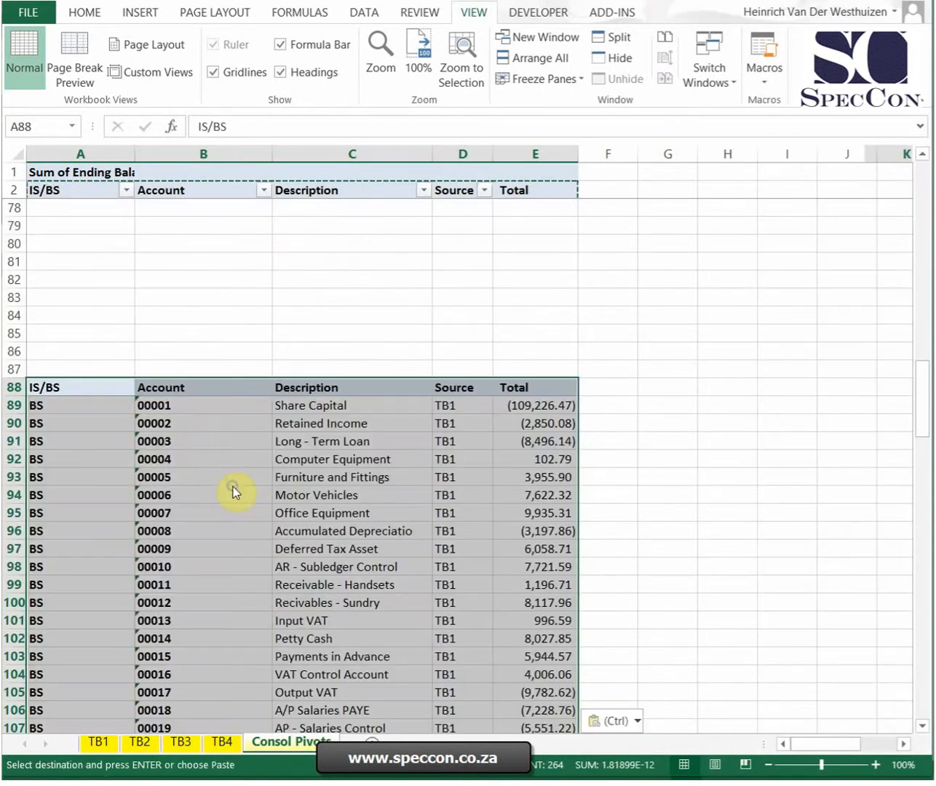
pyautogui.rightClick(234, 489)
pyautogui.click(725, 334)
pyautogui.rightClick(379, 445)
pyautogui.click(202, 321)
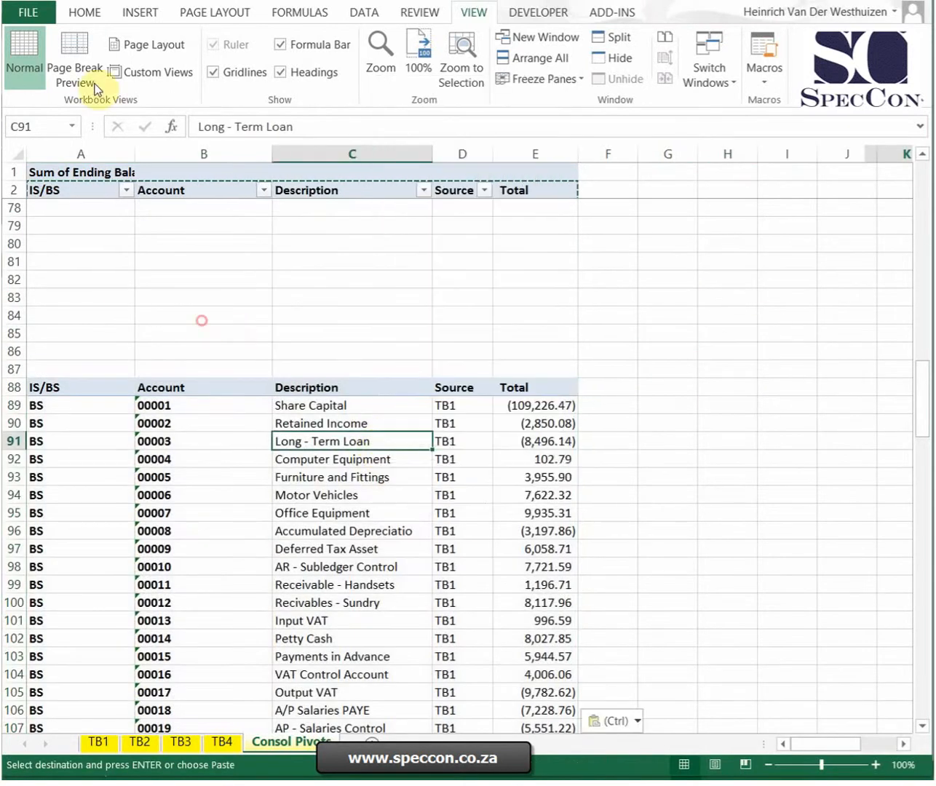
pyautogui.hotkey('ctrl', 'z')
# Step: Copy the range A1:E79 containing the whole PivotTable and paste it at cell A100
pyautogui.moveTo(535, 221); pyautogui.dragTo(35, 152)
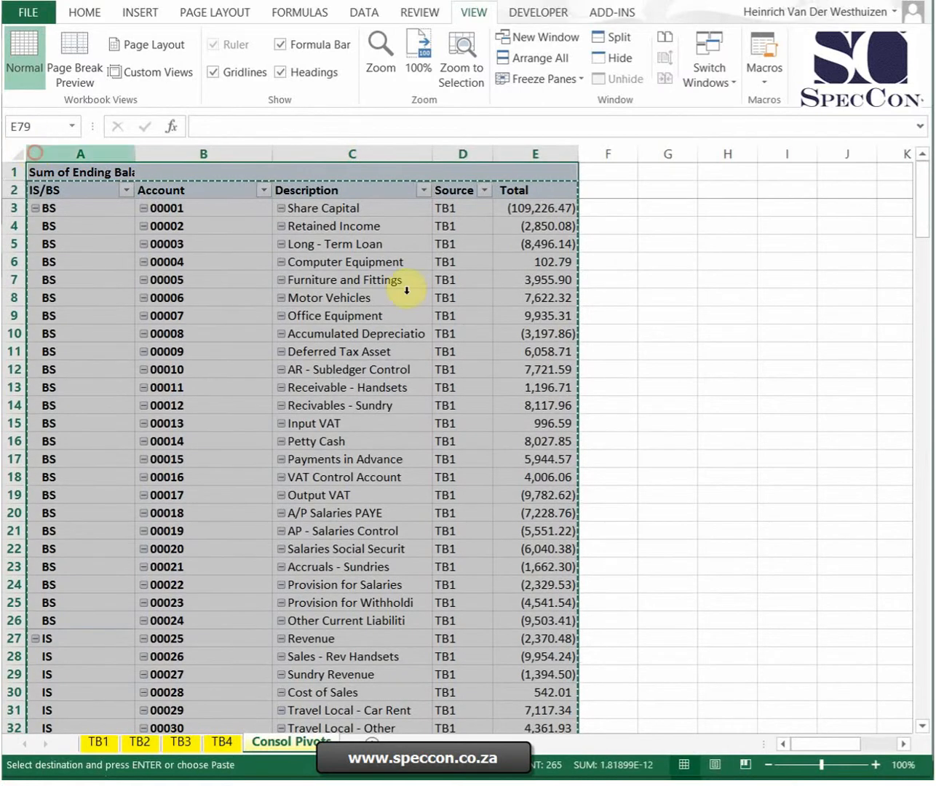
pyautogui.scroll(-5, 520, 495)
pyautogui.scroll(-13, 520, 495)
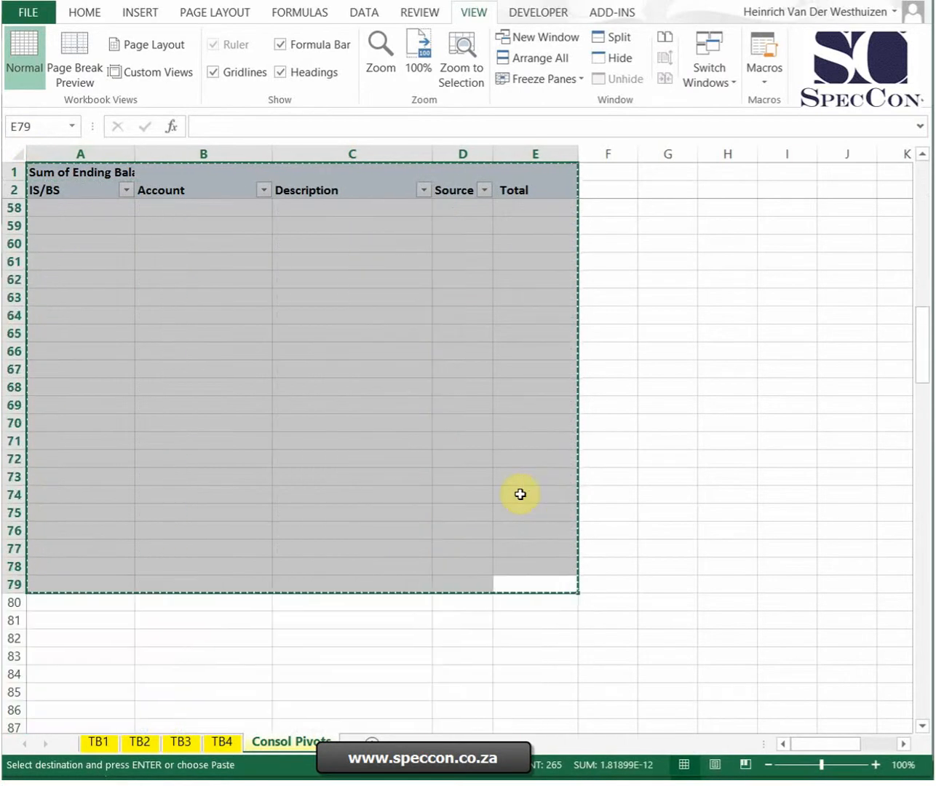
pyautogui.scroll(1, 343, 462)
pyautogui.scroll(2, 344, 462)
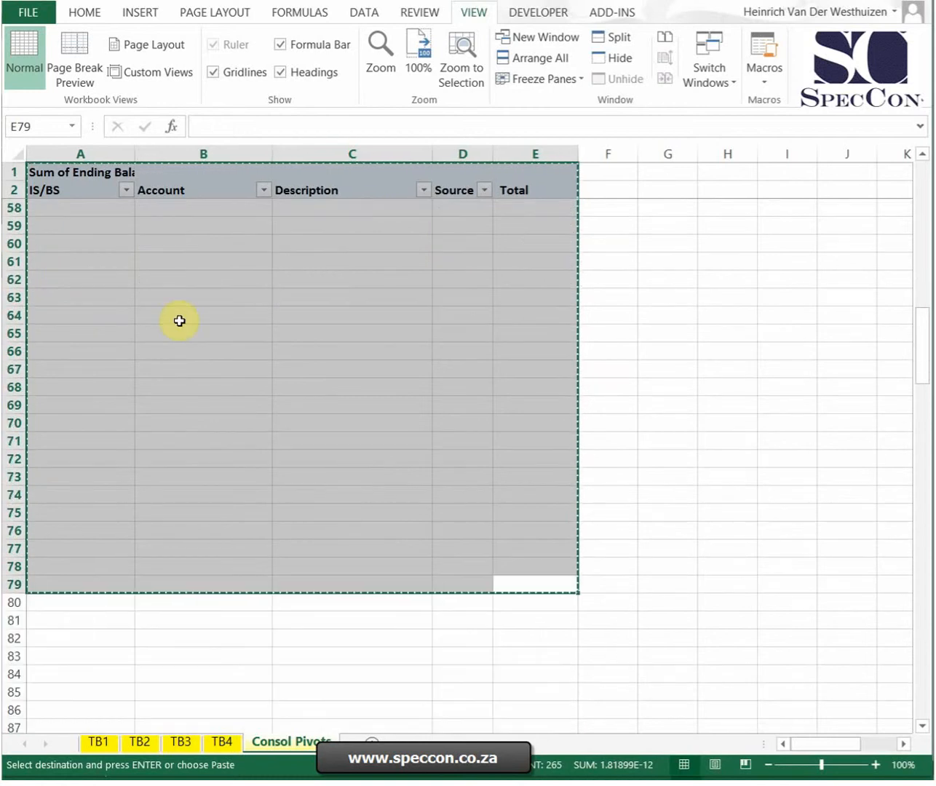
pyautogui.scroll(-3, 181, 321)
pyautogui.scroll(-3, 180, 330)
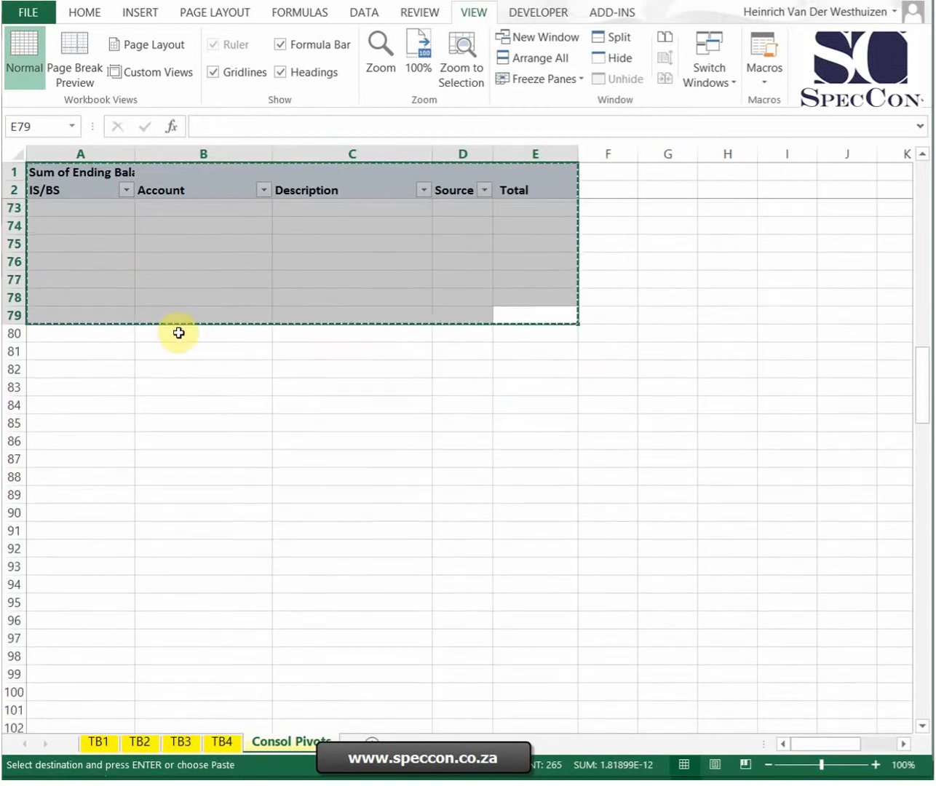
pyautogui.click(58, 601)
pyautogui.hotkey('ctrl', 'v')
pyautogui.scroll(-20, 603, 432)
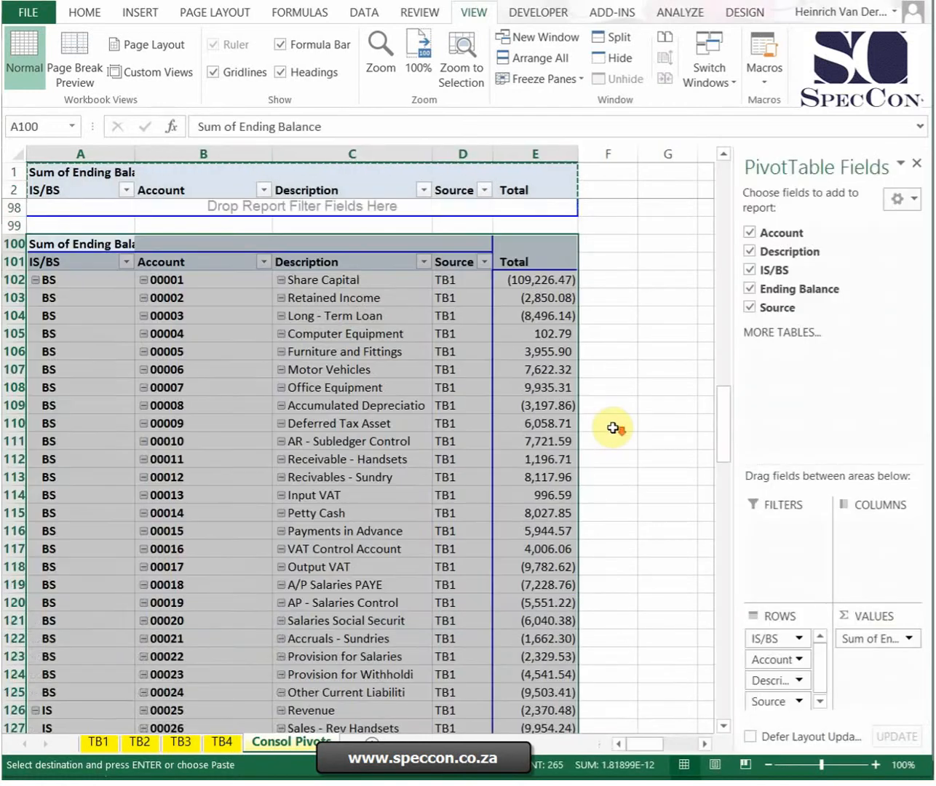
# Step: Paste two more copies of the PivotTable, one at cell A200 and one at cell A300
pyautogui.scroll(-6, 613, 427)
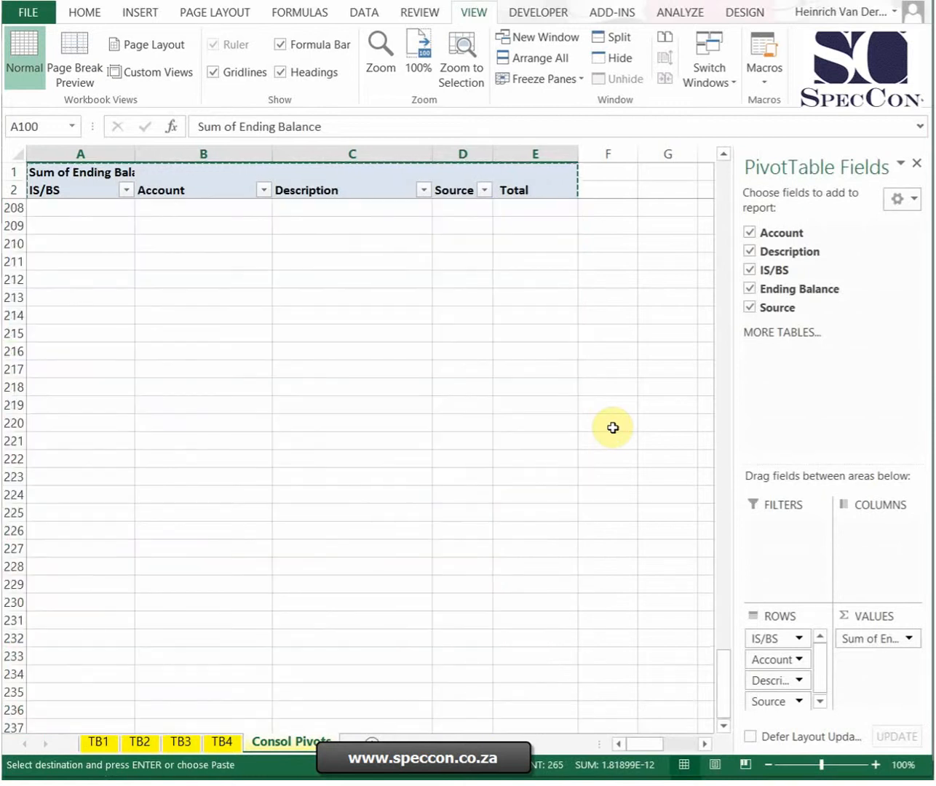
pyautogui.scroll(1, 613, 428)
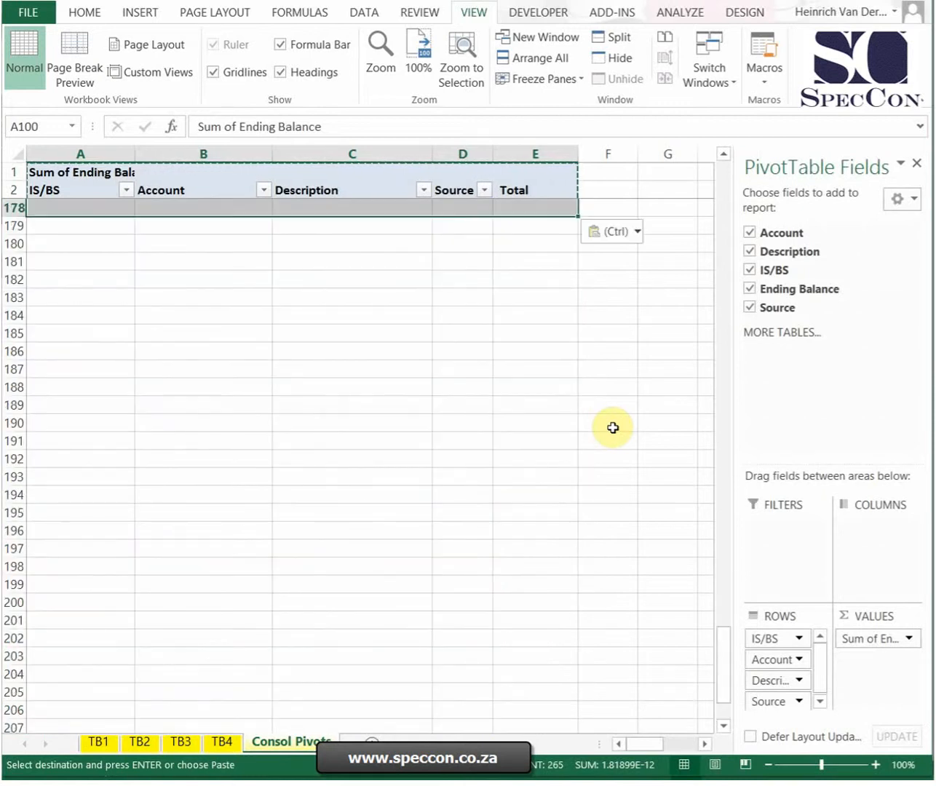
pyautogui.click(84, 599)
pyautogui.hotkey('ctrl', 'v')
pyautogui.scroll(-15, 576, 464)
pyautogui.scroll(-20, 578, 469)
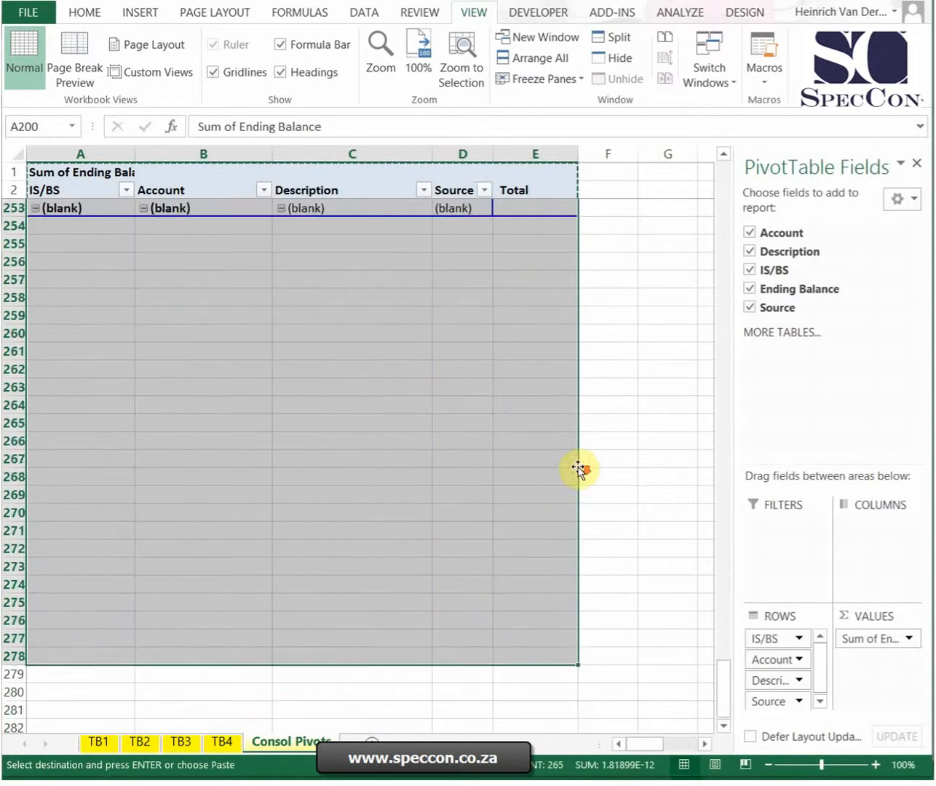
pyautogui.click(80, 512)
pyautogui.hotkey('ctrl', 'v')
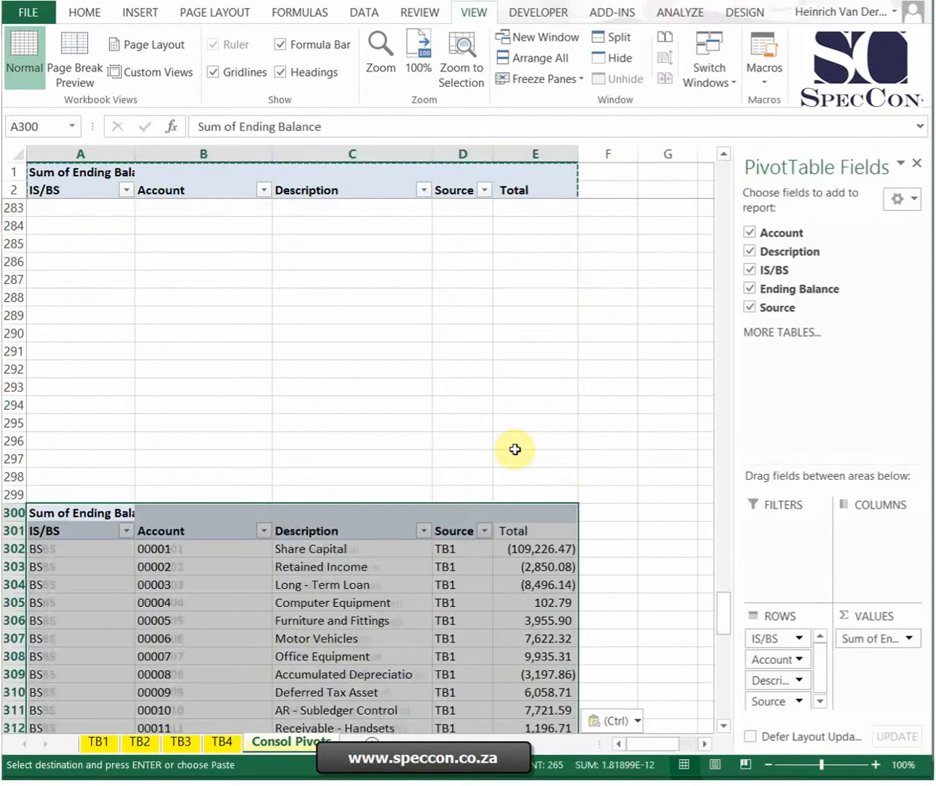
# Step: Change the data source of the PivotTable starting at row 300 to columns A:E of the TB4 sheet
pyautogui.scroll(-5, 564, 460)
pyautogui.click(666, 479)
pyautogui.click(418, 405)
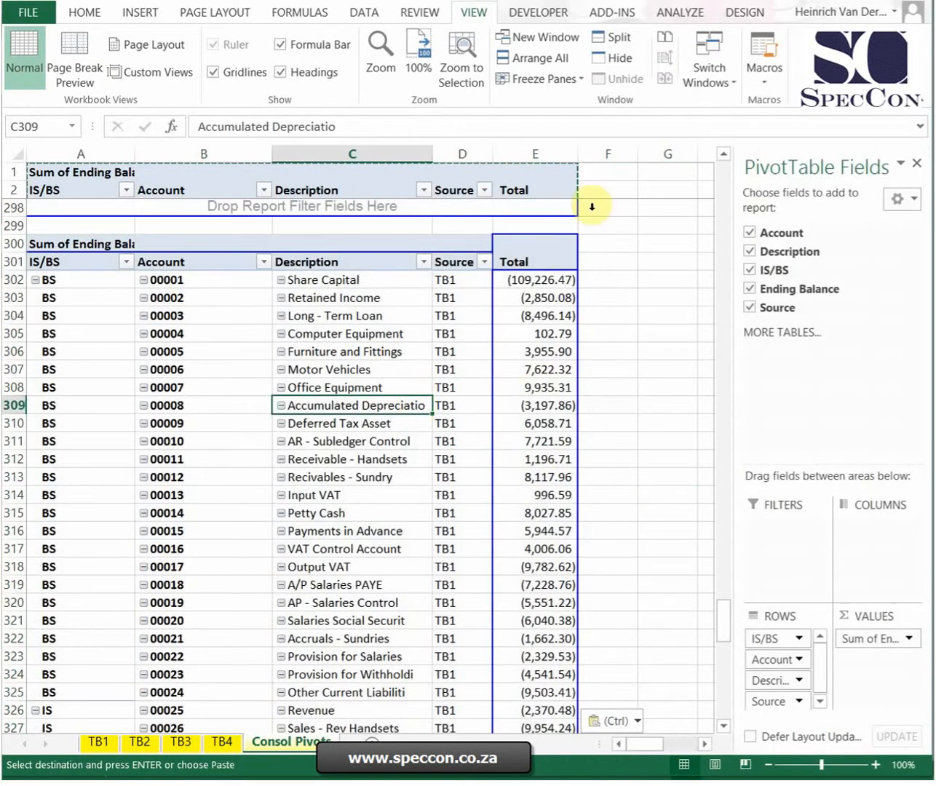
pyautogui.click(681, 11)
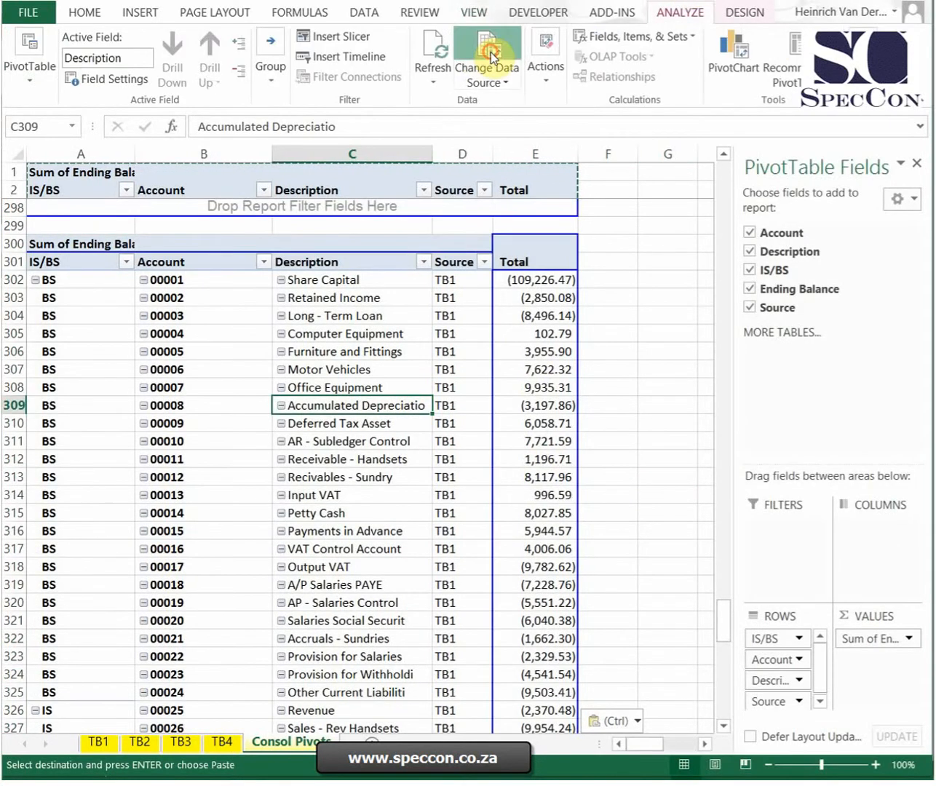
pyautogui.click(490, 56)
pyautogui.click(222, 741)
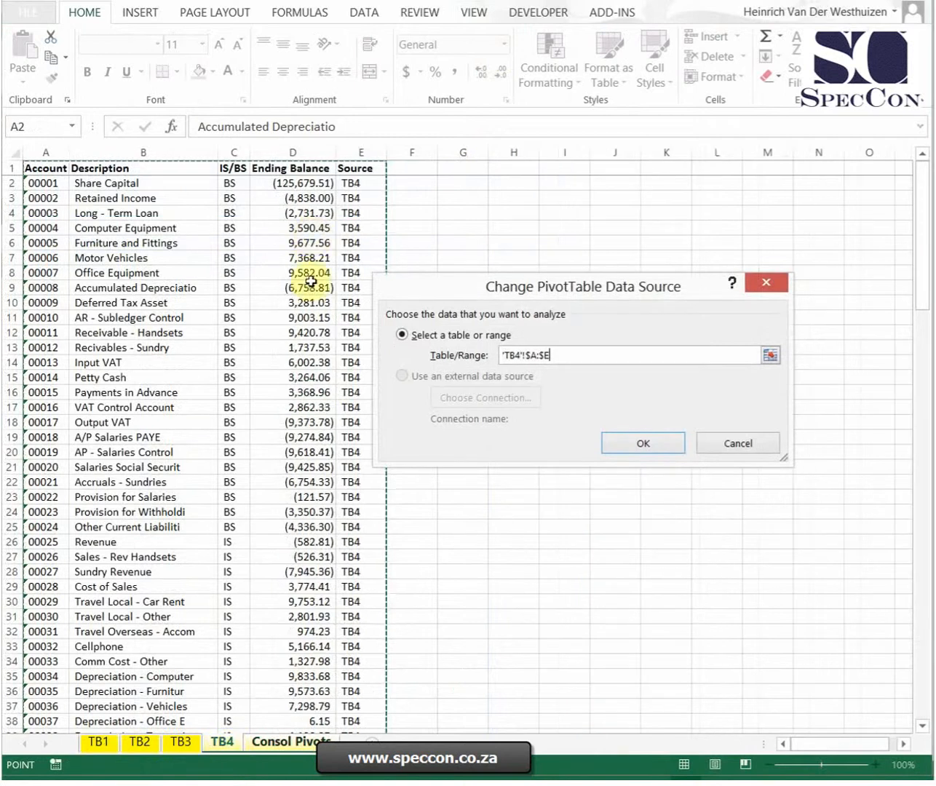
pyautogui.click(657, 446)
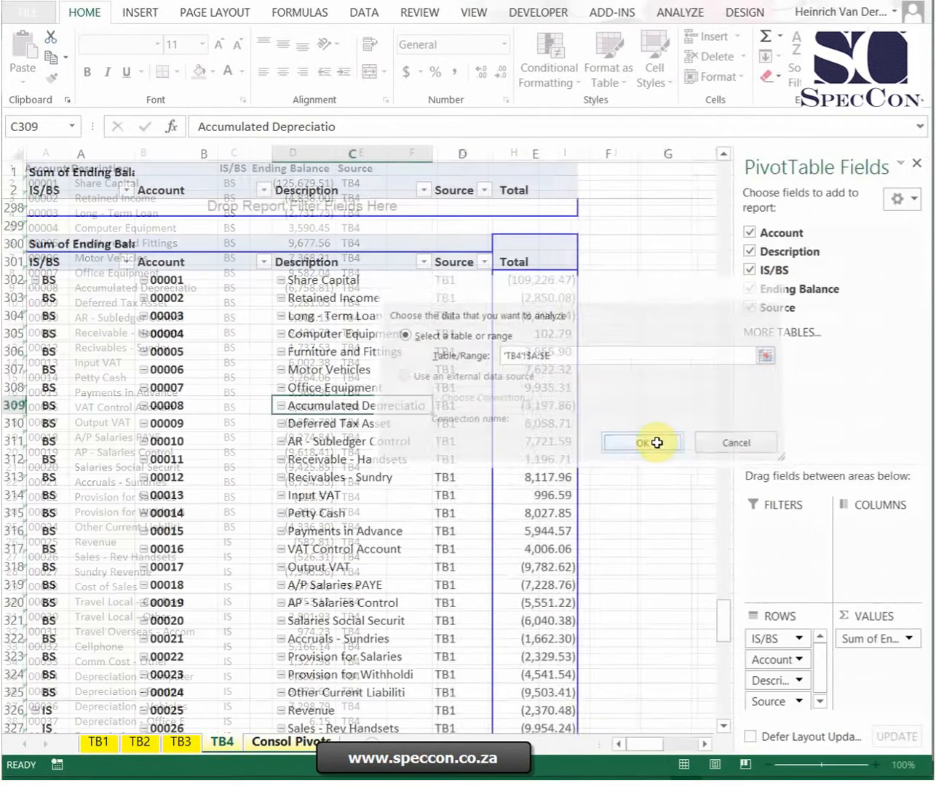
pyautogui.click(660, 361)
# Step: Change the data source of the PivotTable starting at row 200 to columns A:E of the TB3 sheet
pyautogui.scroll(7, 800, 317)
pyautogui.scroll(15, 801, 318)
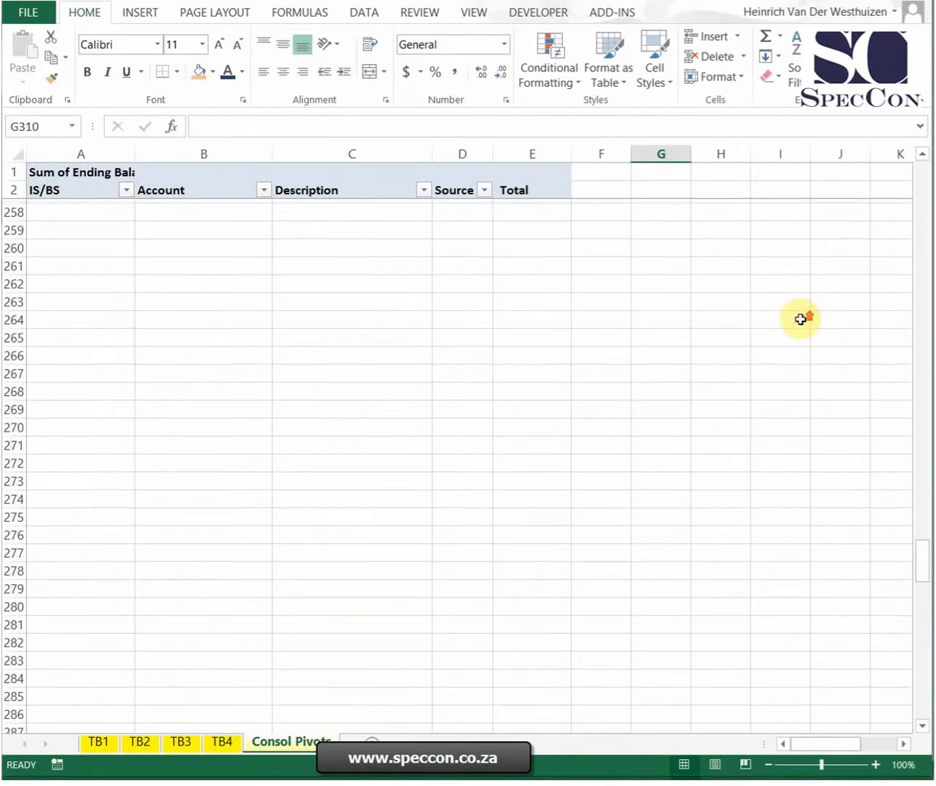
pyautogui.click(367, 319)
pyautogui.click(681, 13)
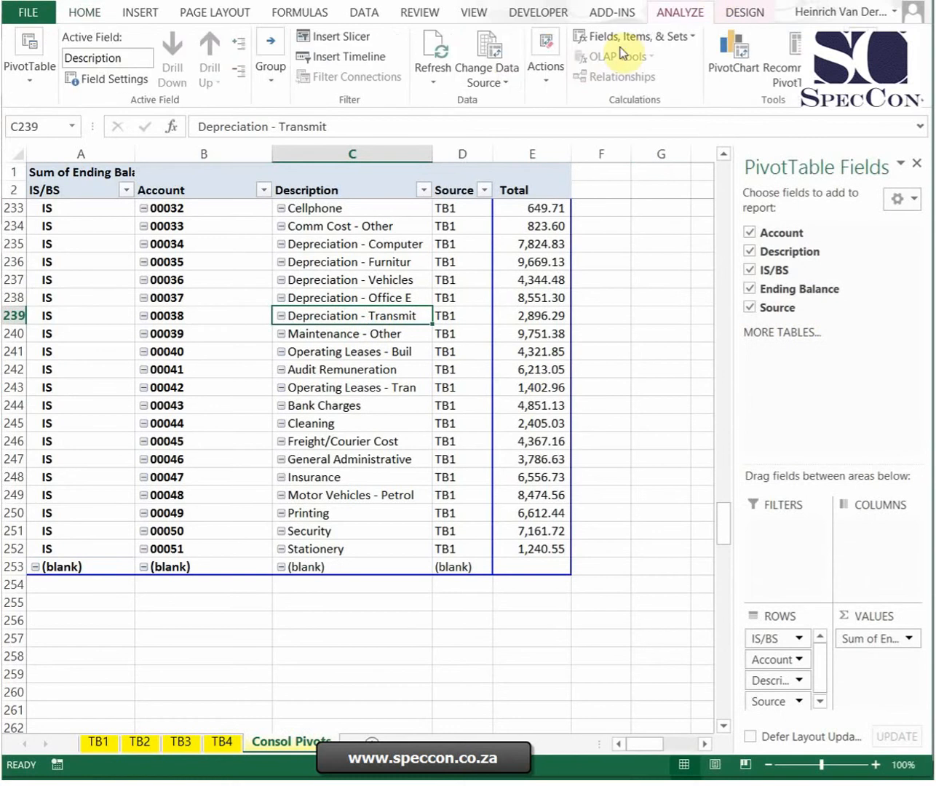
pyautogui.click(487, 43)
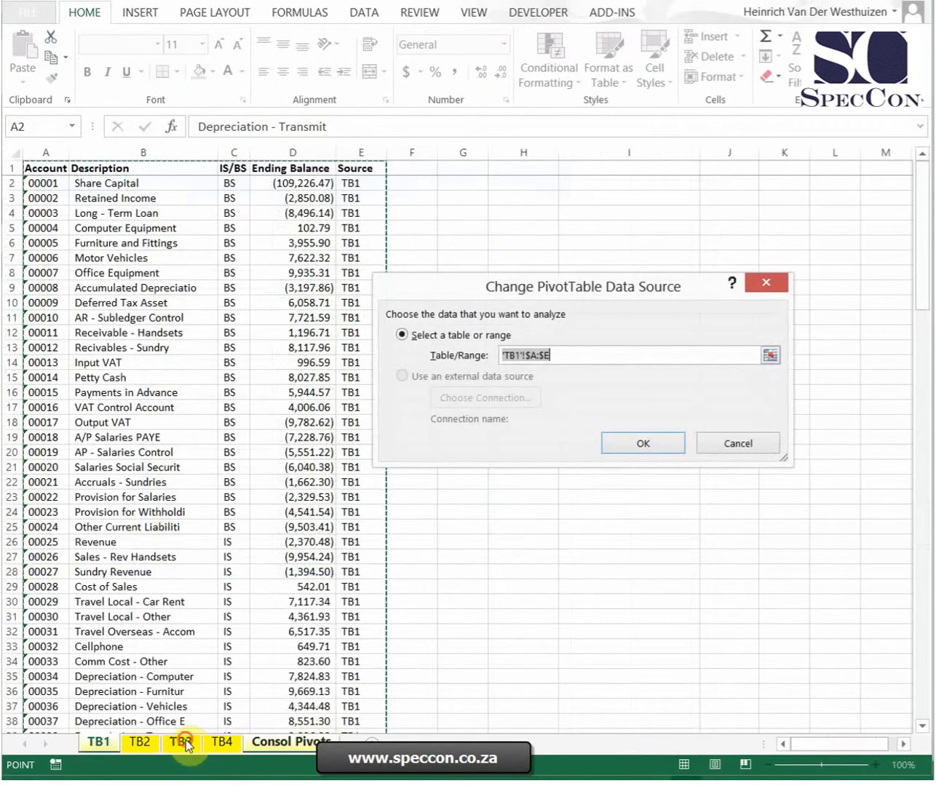
pyautogui.click(181, 741)
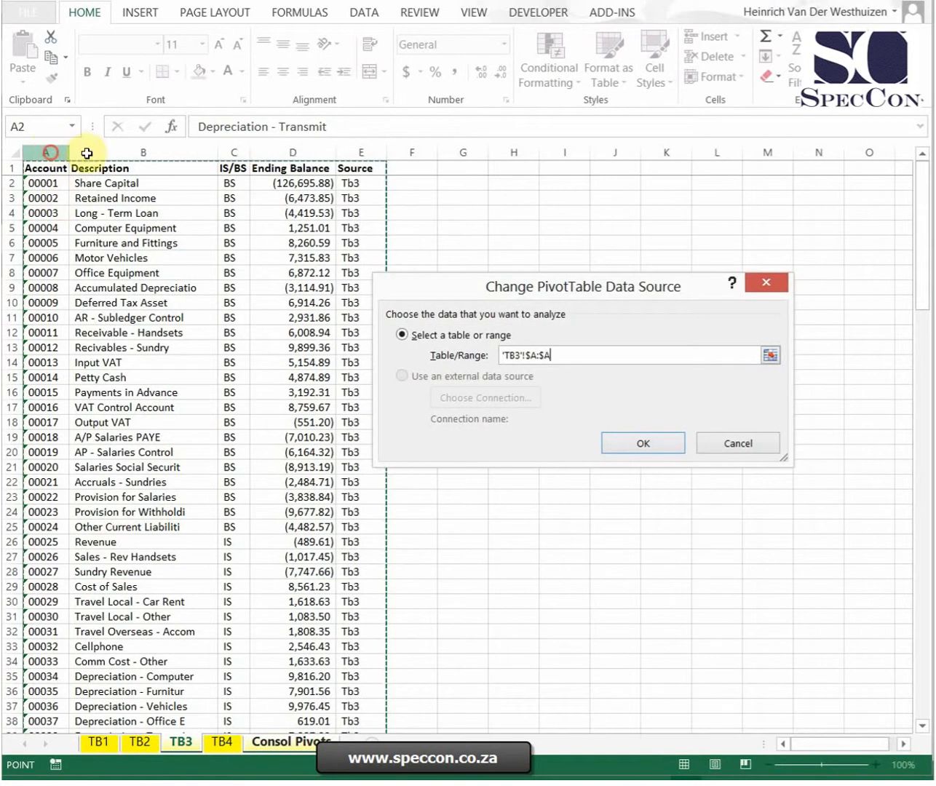
pyautogui.moveTo(87, 153); pyautogui.dragTo(349, 141)
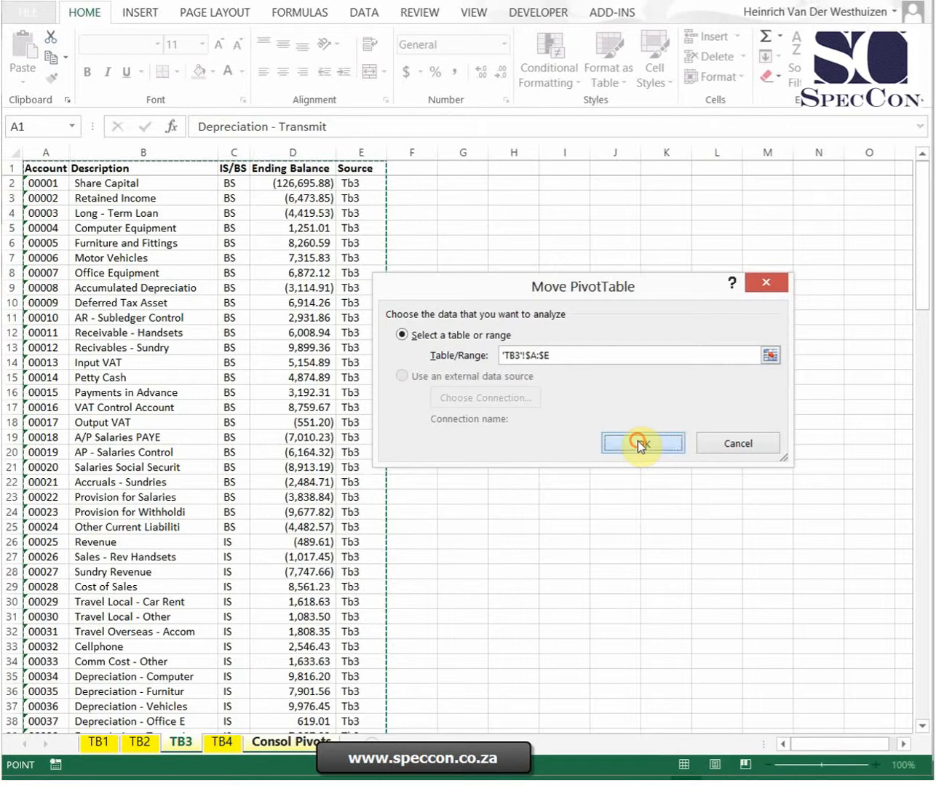
pyautogui.click(638, 441)
# Step: Change the data source of the PivotTable starting at row 100 to columns A:E of the TB2 sheet
pyautogui.scroll(13, 631, 442)
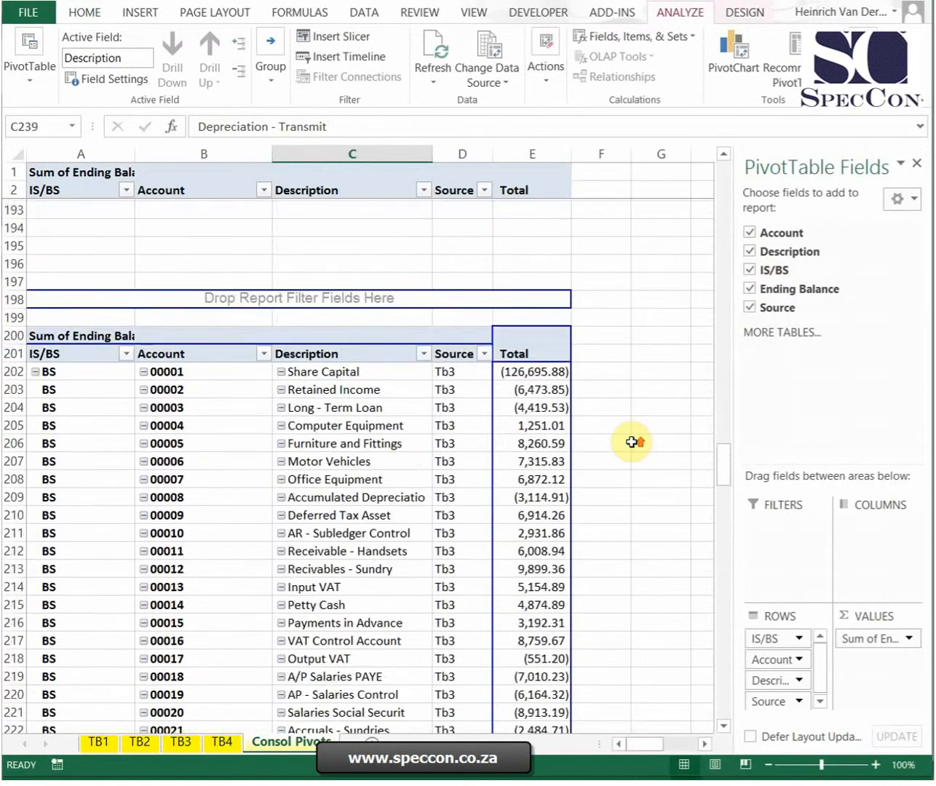
pyautogui.scroll(17, 631, 442)
pyautogui.click(359, 279)
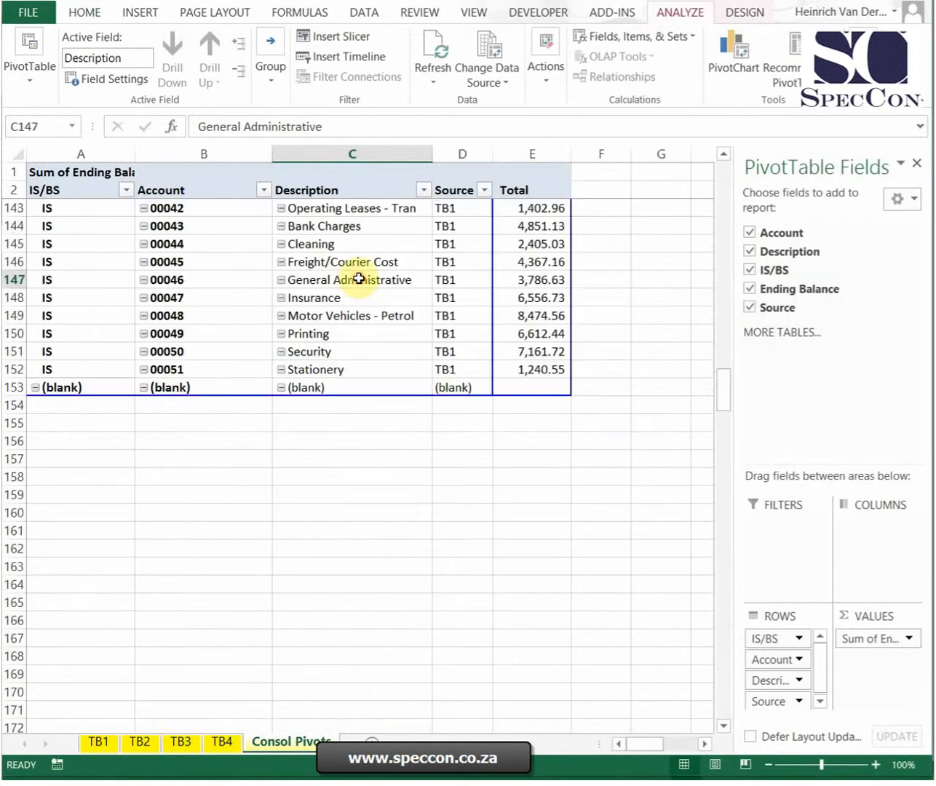
pyautogui.click(474, 53)
pyautogui.click(138, 743)
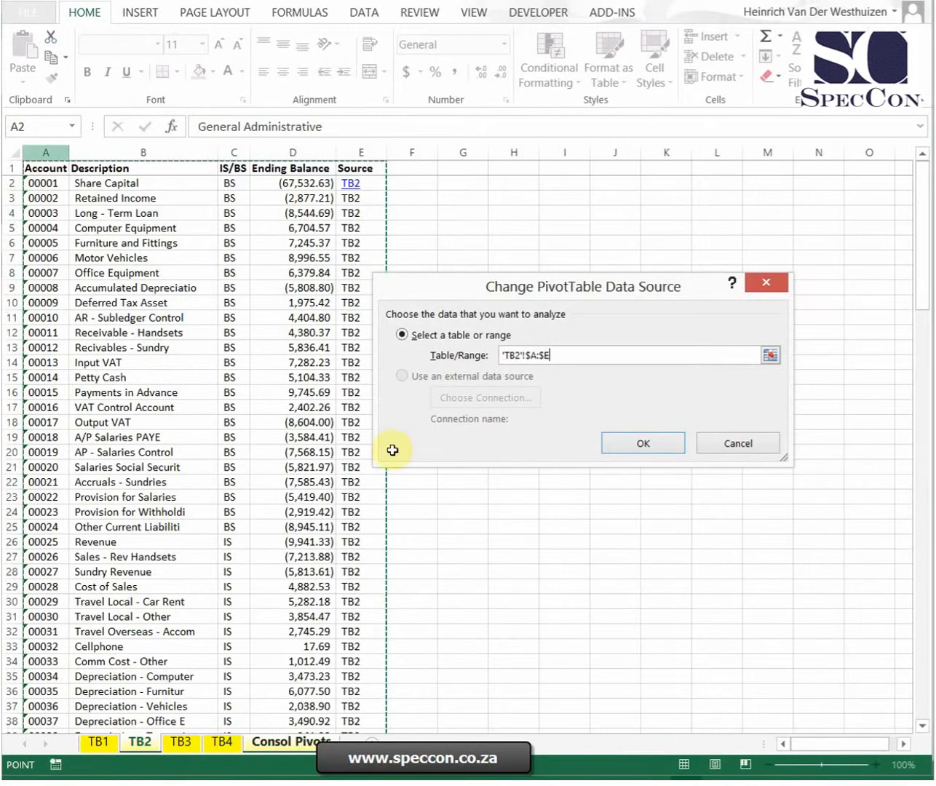
pyautogui.click(634, 443)
# Step: Create a PivotTable at cell H2 of the Consol Pivots sheet from the range A2:E5000 covering the stacked PivotTables
pyautogui.scroll(-1, 619, 479)
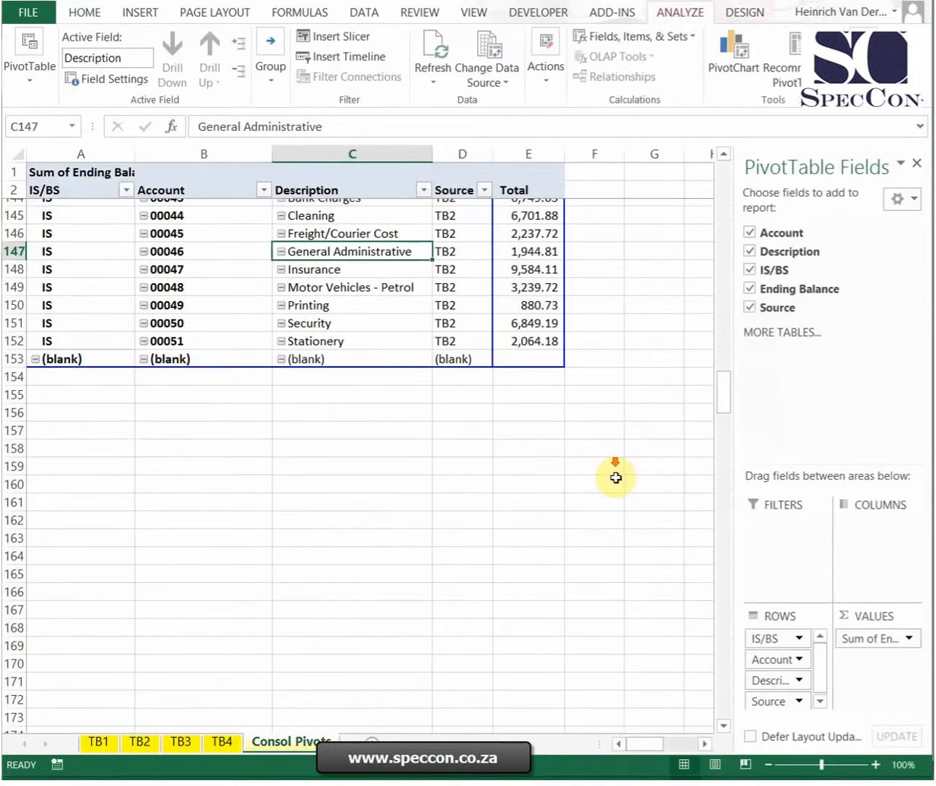
pyautogui.scroll(-20, 616, 478)
pyautogui.scroll(20, 611, 497)
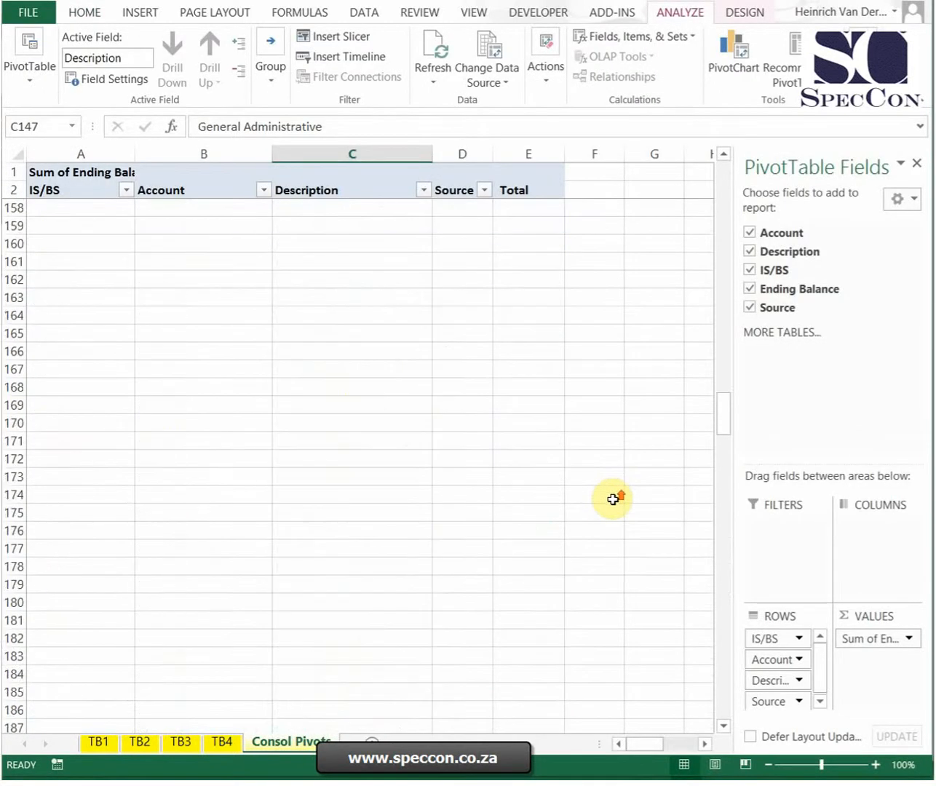
pyautogui.scroll(20, 614, 500)
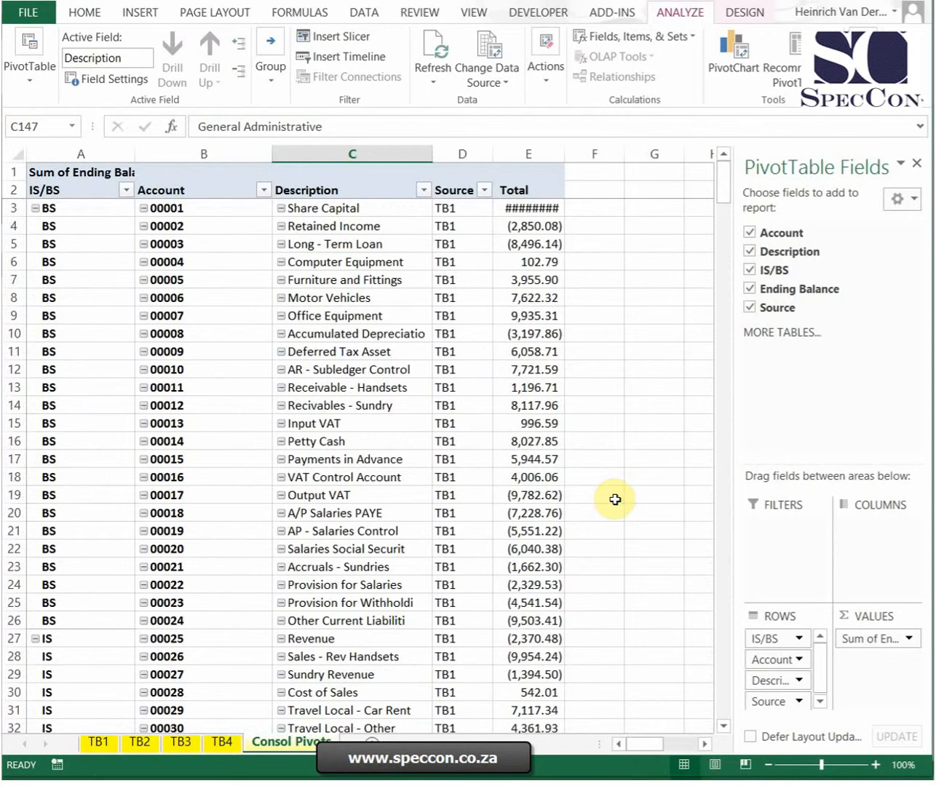
pyautogui.click(622, 202)
pyautogui.click(723, 186)
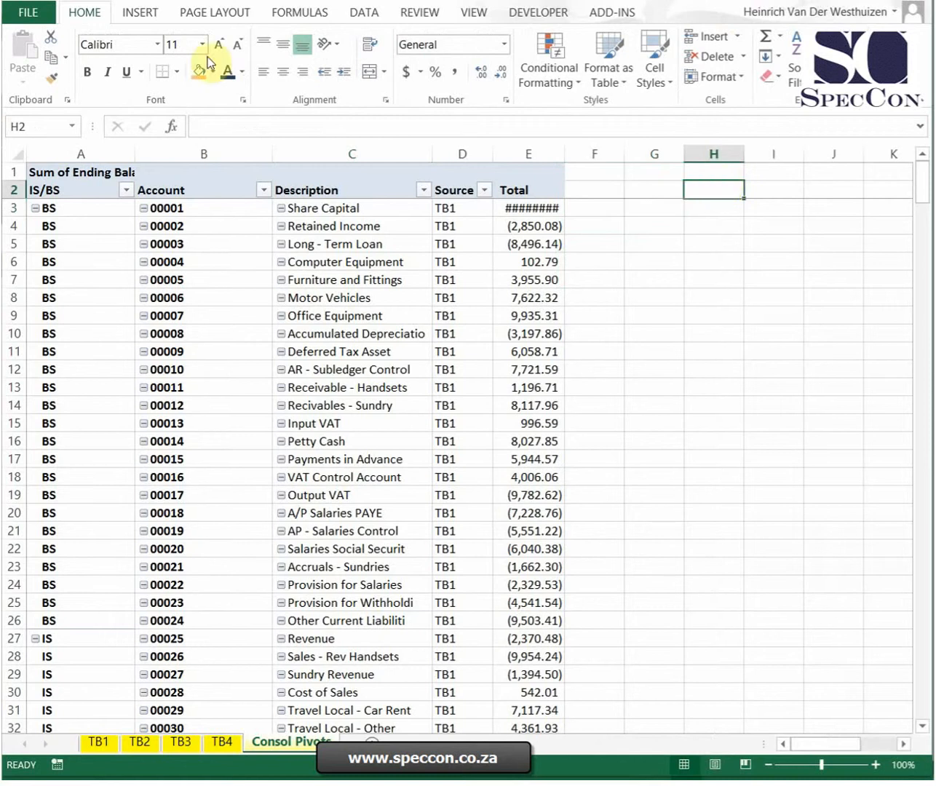
pyautogui.click(140, 13)
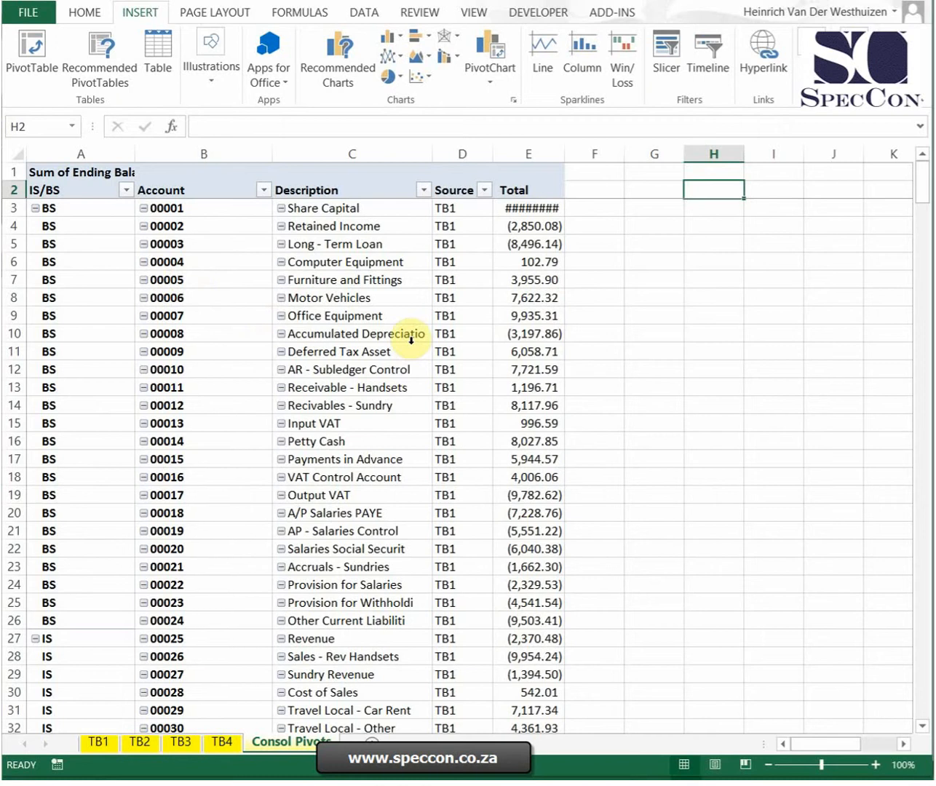
pyautogui.click(35, 52)
pyautogui.moveTo(543, 241); pyautogui.dragTo(581, 350)
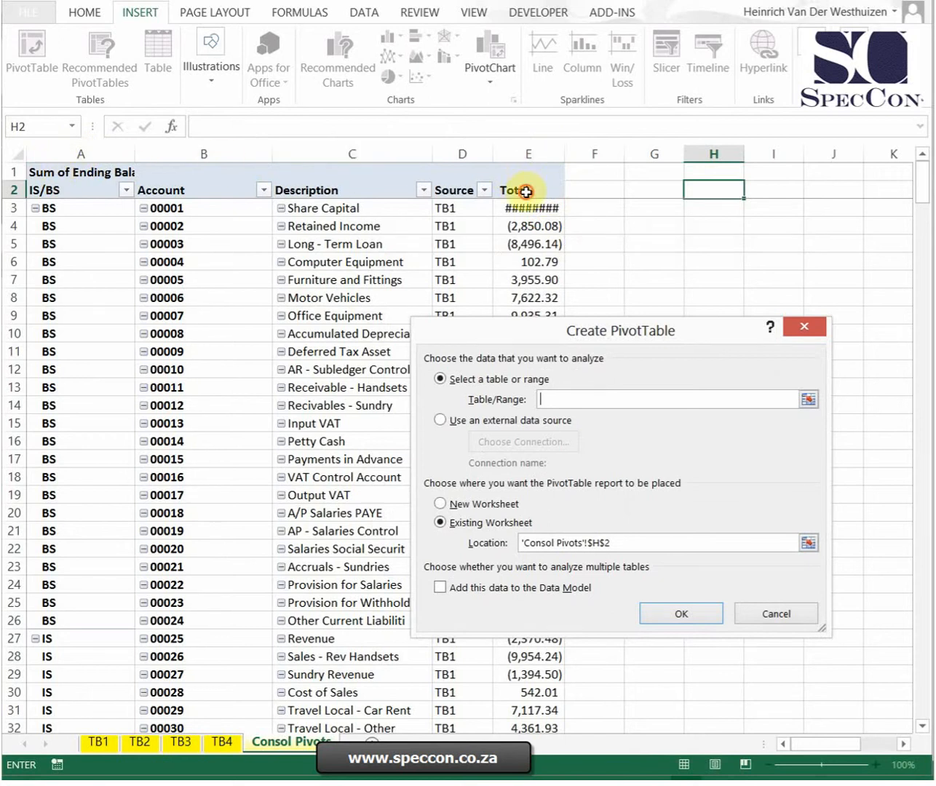
pyautogui.moveTo(526, 192); pyautogui.dragTo(5, 258)
pyautogui.write('000')
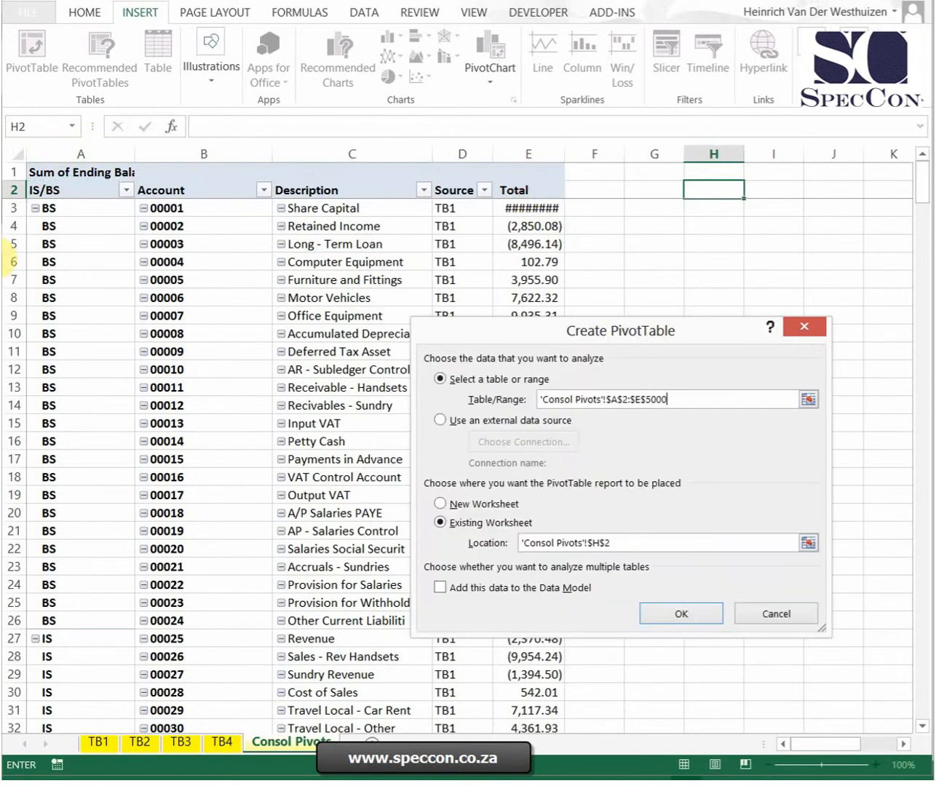
pyautogui.click(675, 612)
# Step: Lay out the new PivotTable with IS/BS as rows, Source as columns and Total as values
pyautogui.moveTo(654, 742)
pyautogui.mouseDown()
pyautogui.moveTo(681, 757)
pyautogui.moveTo(650, 754)
pyautogui.mouseUp()
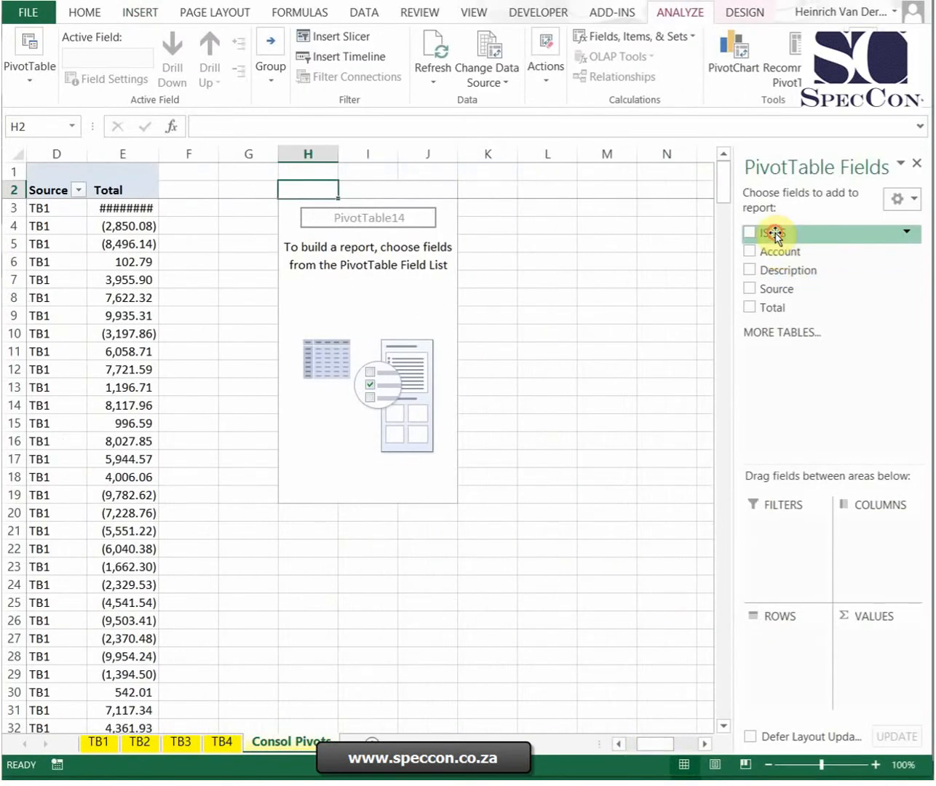
pyautogui.moveTo(774, 234); pyautogui.dragTo(792, 640)
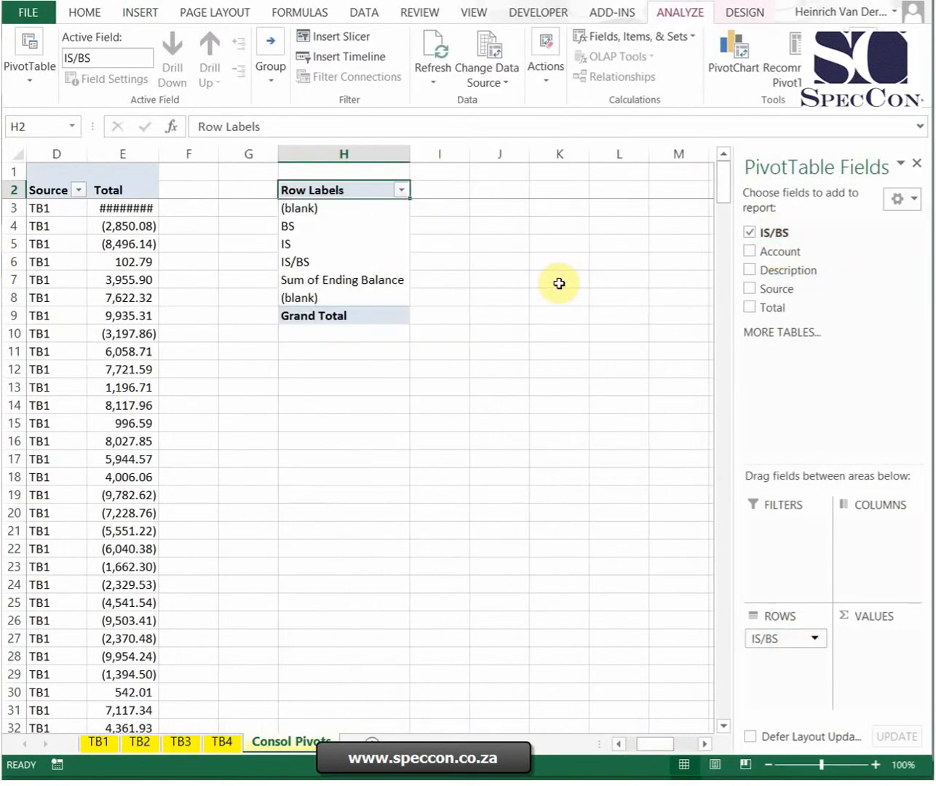
pyautogui.moveTo(776, 293); pyautogui.dragTo(877, 557)
pyautogui.moveTo(773, 307); pyautogui.dragTo(854, 641)
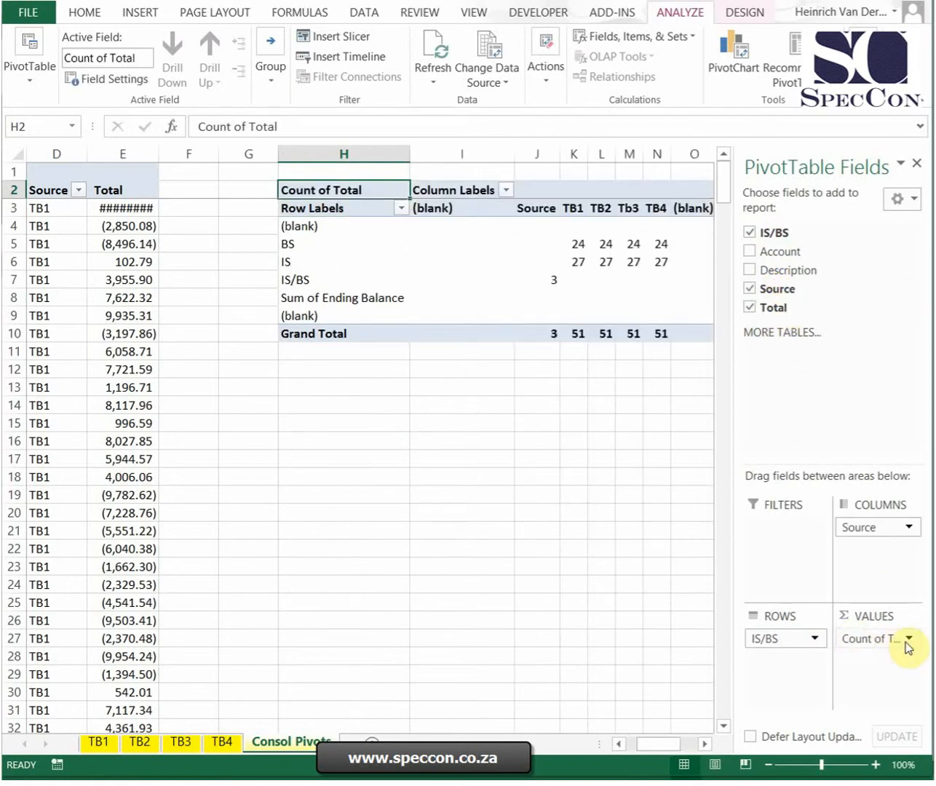
# Step: Summarize the Total value field by Sum
pyautogui.click(908, 641)
pyautogui.click(865, 616)
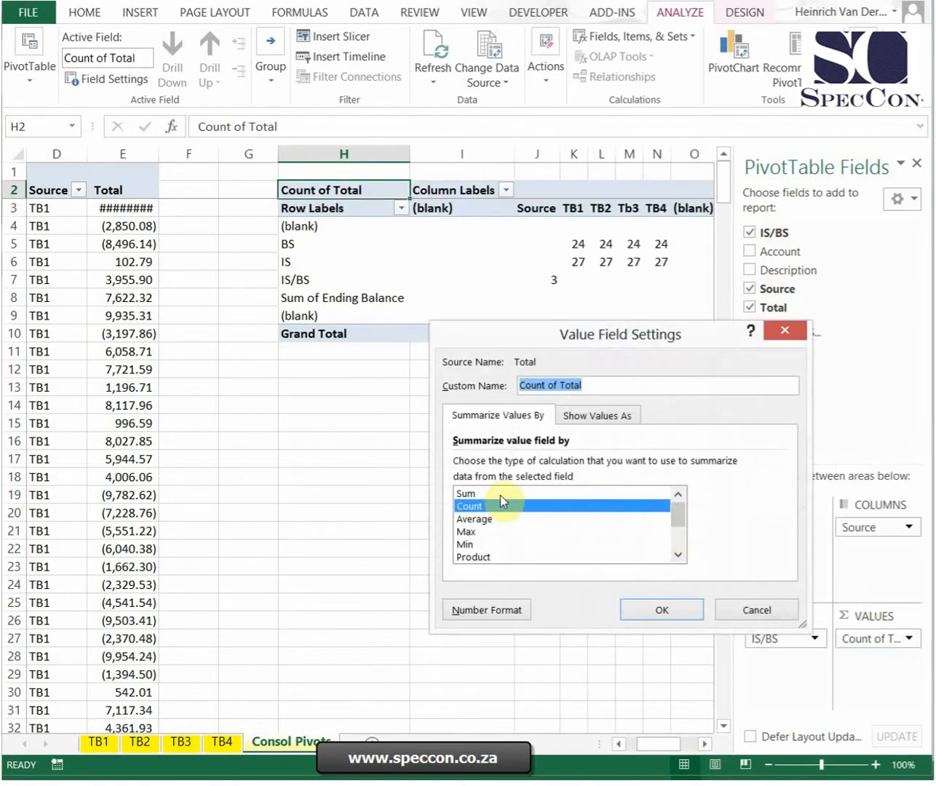
pyautogui.click(497, 494)
pyautogui.click(643, 605)
pyautogui.click(470, 439)
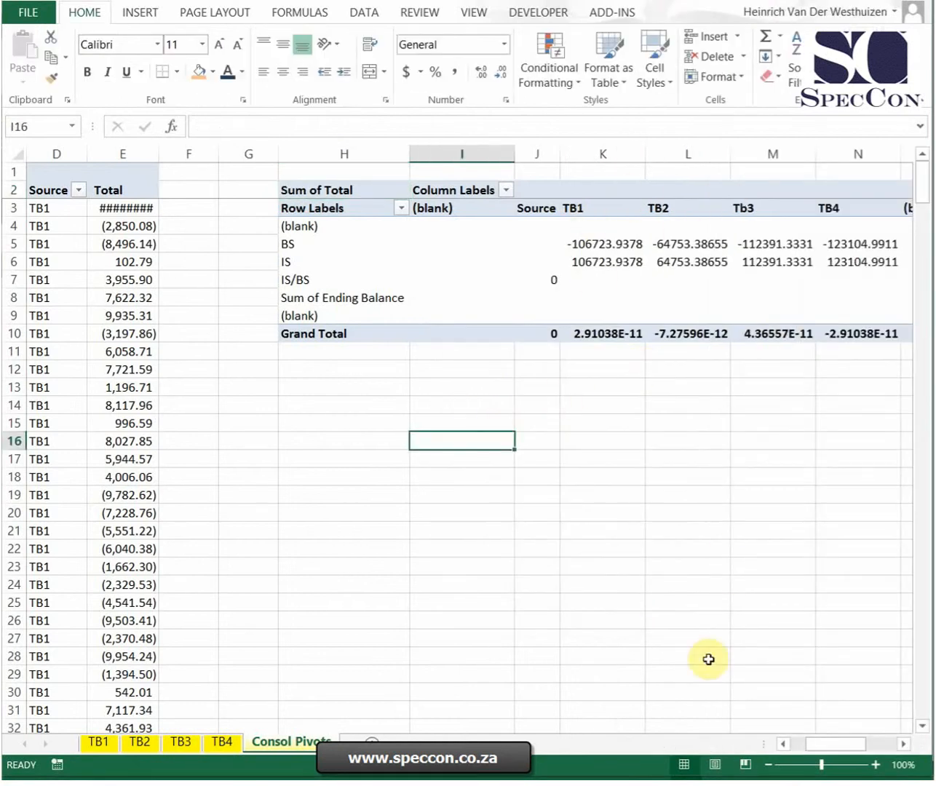
# Step: Format the PivotTable values as Number with two decimals, a thousands separator and black negatives in parentheses
pyautogui.moveTo(849, 748); pyautogui.dragTo(866, 749)
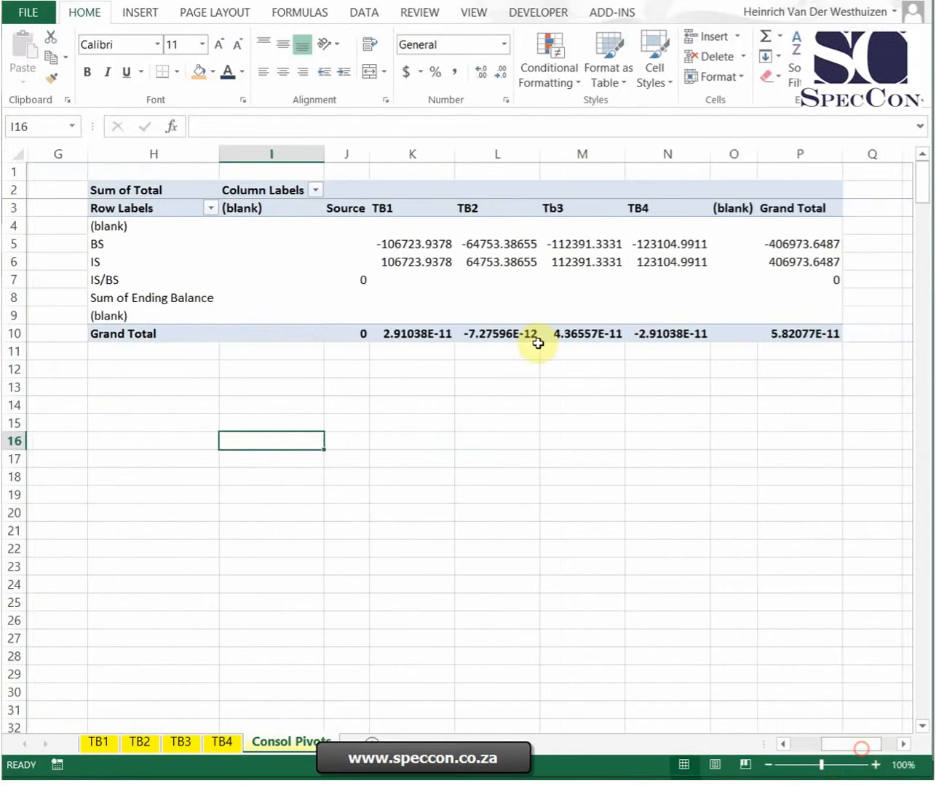
pyautogui.rightClick(408, 244)
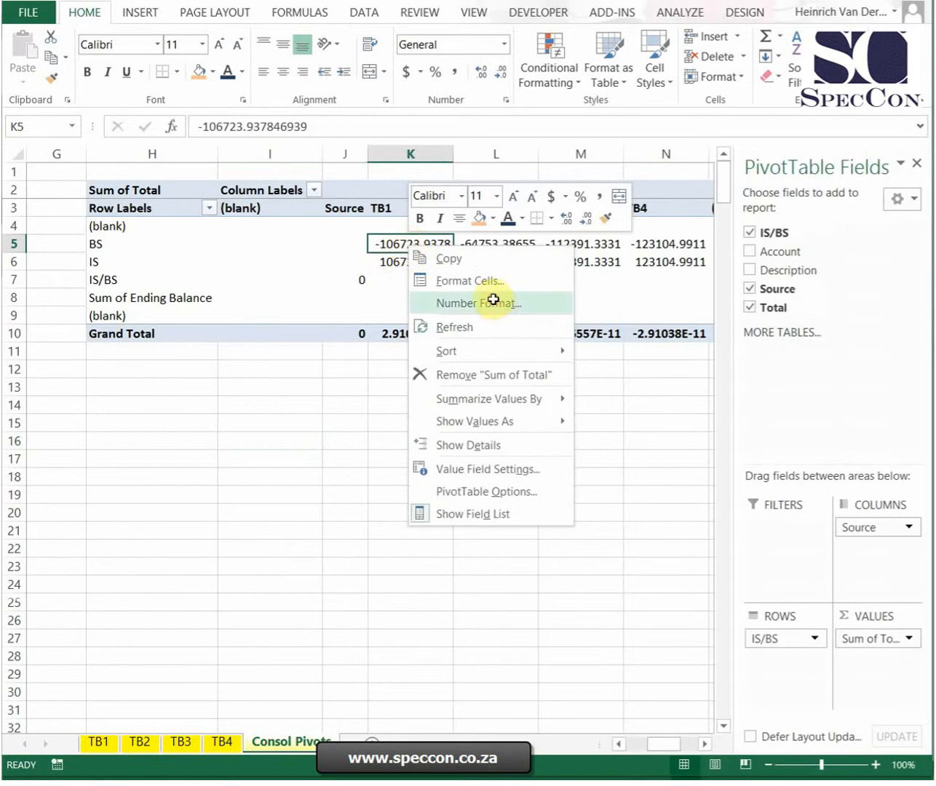
pyautogui.click(495, 305)
pyautogui.click(299, 163)
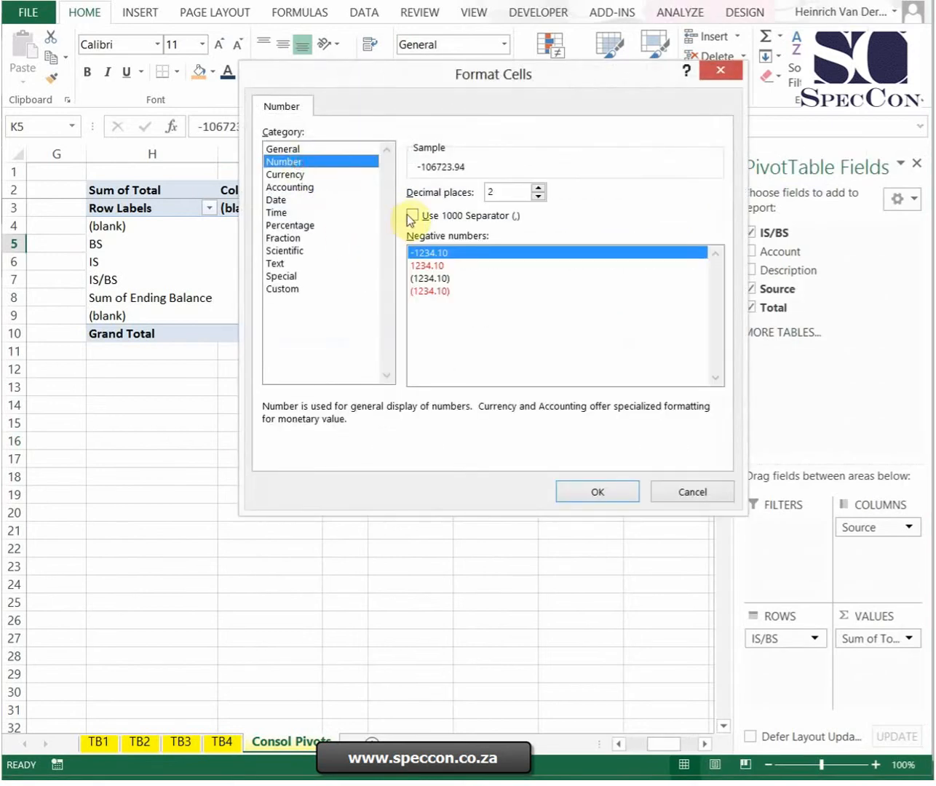
pyautogui.click(412, 216)
pyautogui.click(435, 278)
pyautogui.click(591, 494)
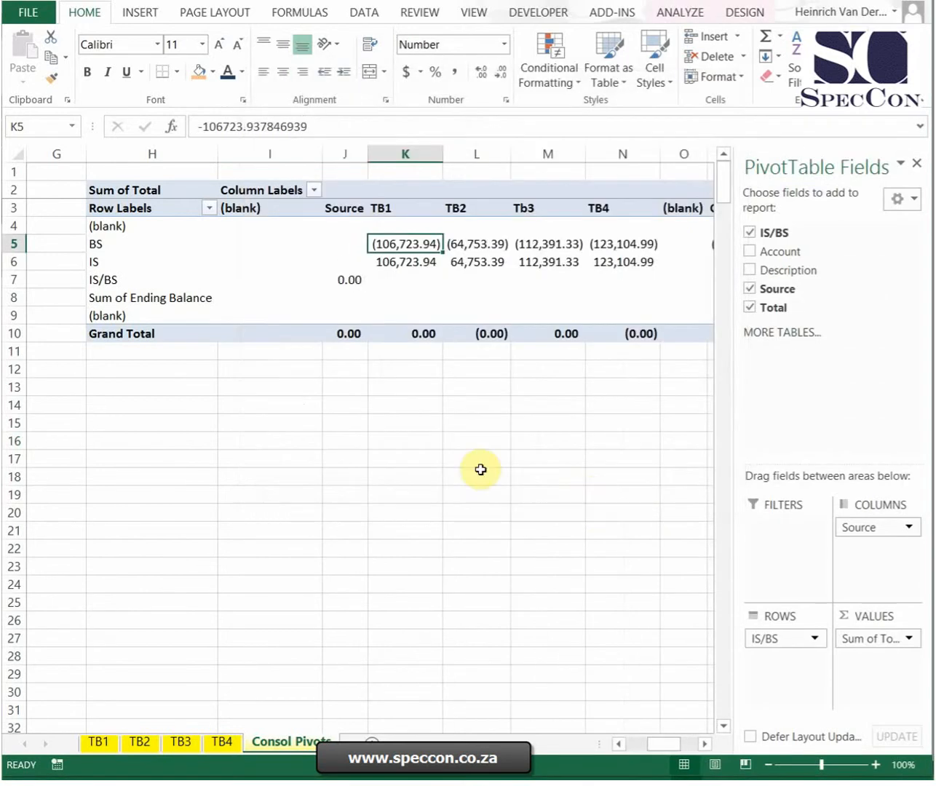
pyautogui.click(478, 472)
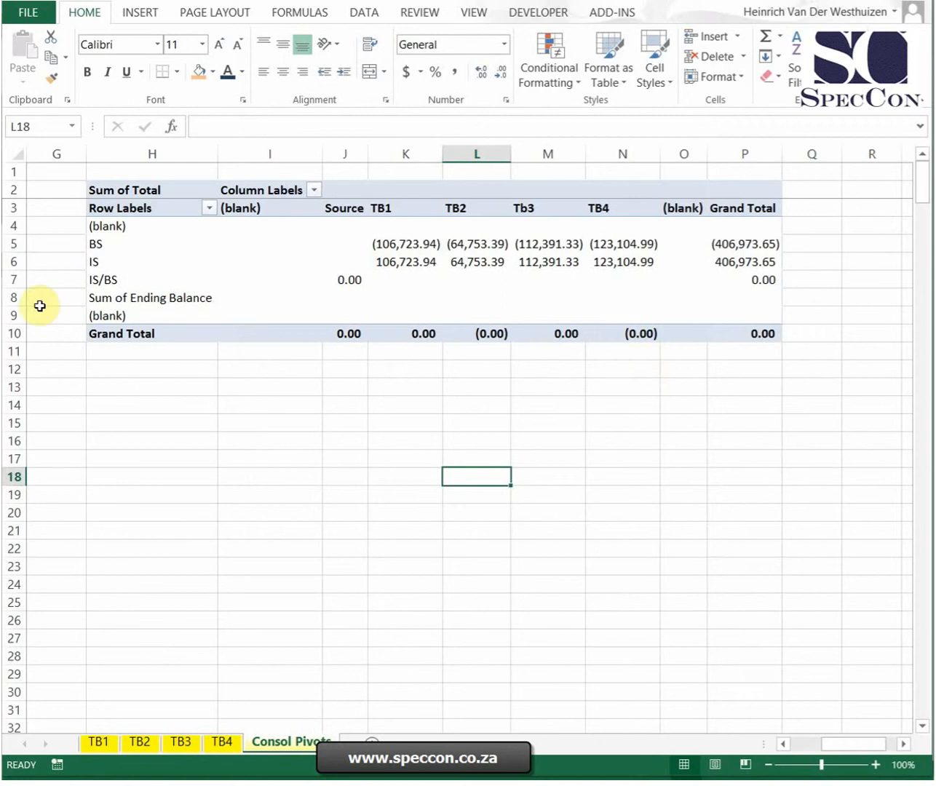
pyautogui.click(119, 281)
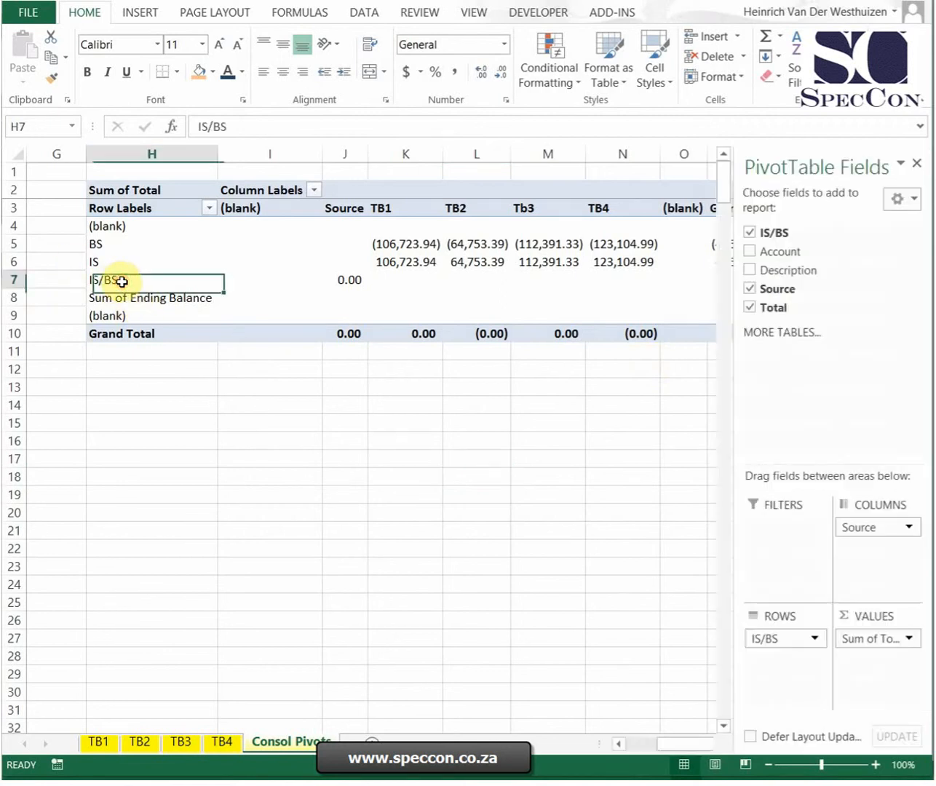
pyautogui.click(142, 298)
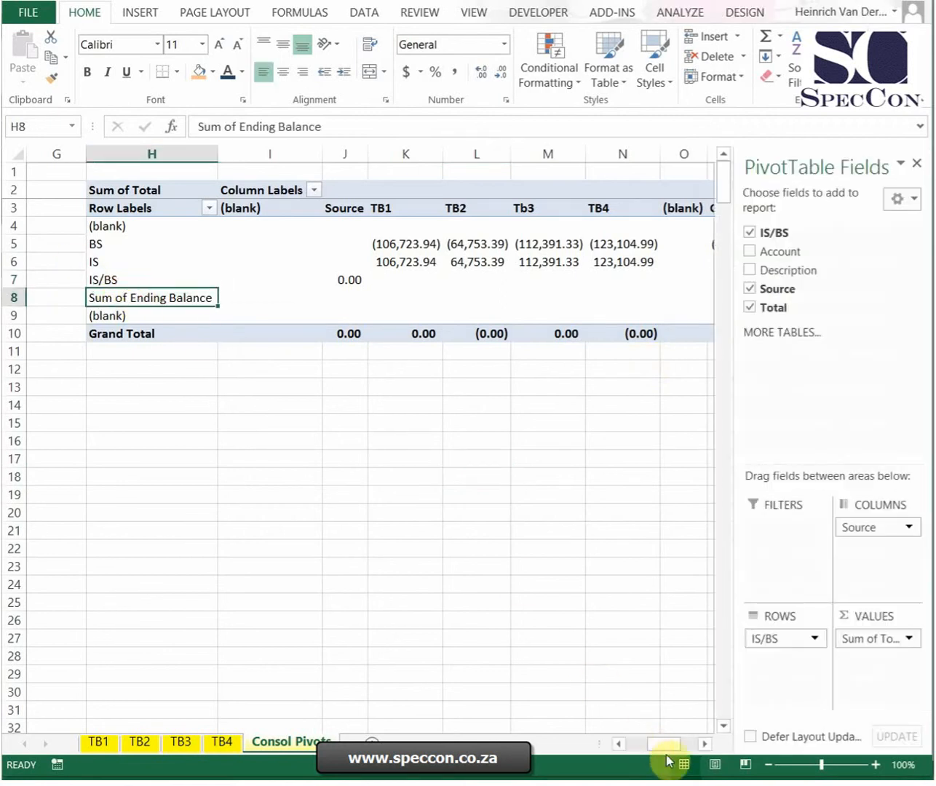
# Step: Autofit the width of the Total column E in the stacked PivotTables
pyautogui.moveTo(660, 743); pyautogui.dragTo(611, 739)
pyautogui.moveTo(591, 201); pyautogui.dragTo(590, 190)
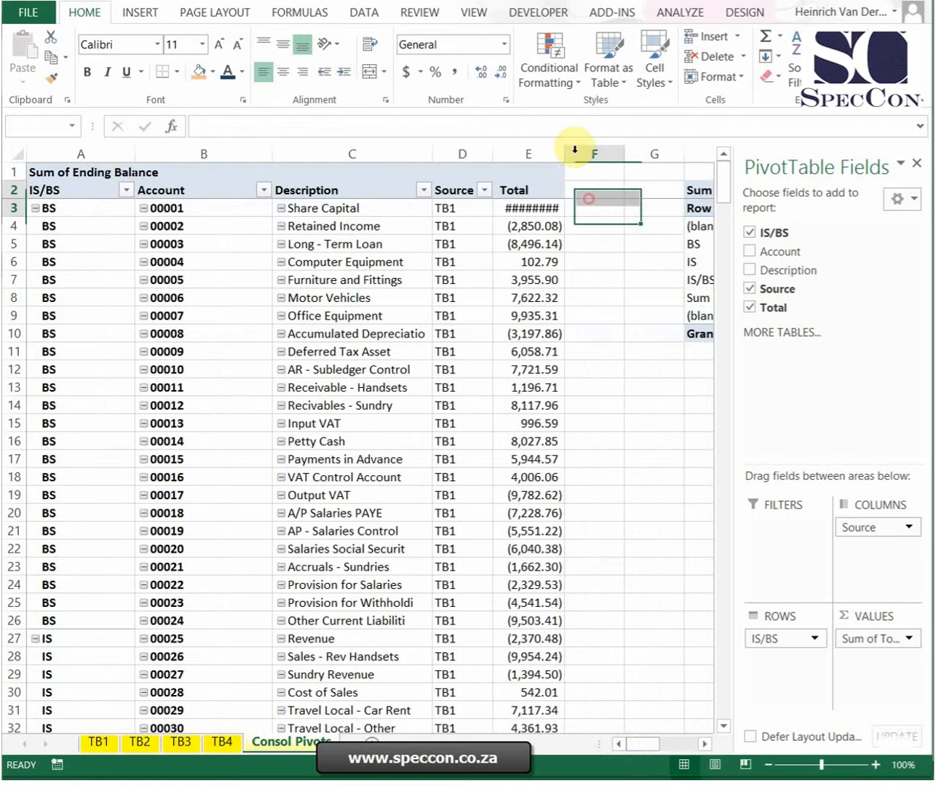
pyautogui.doubleClick(565, 153)
# Step: Add a helper column beside the stacked PivotTables by entering the header Zero in cell F2
pyautogui.scroll(-20, 698, 448)
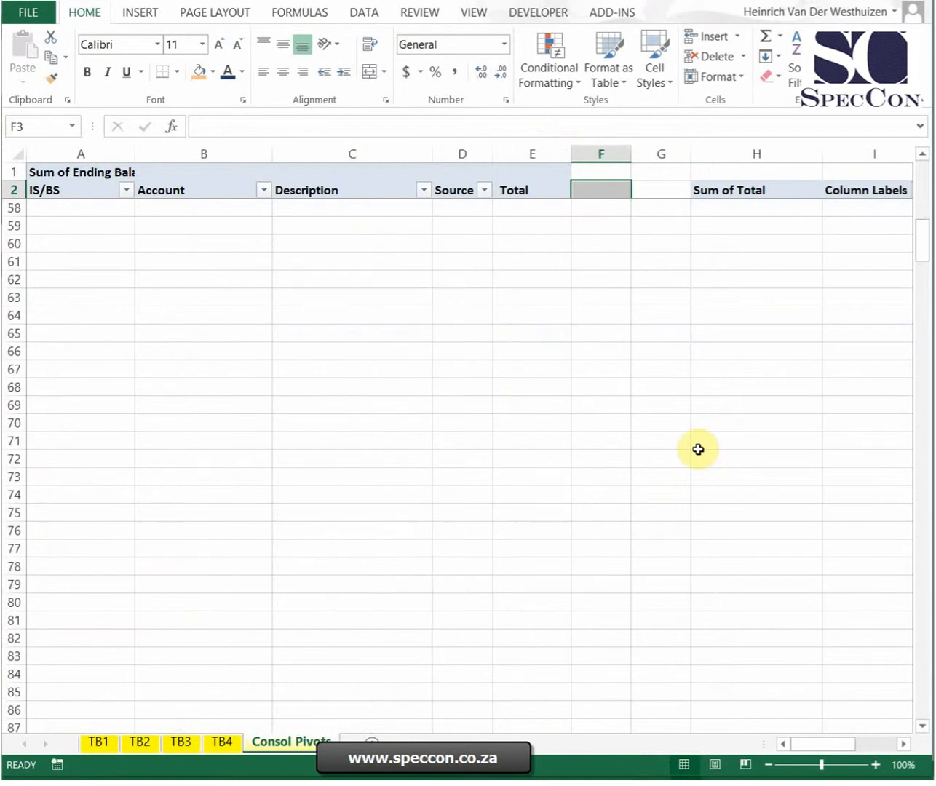
pyautogui.scroll(4, 699, 448)
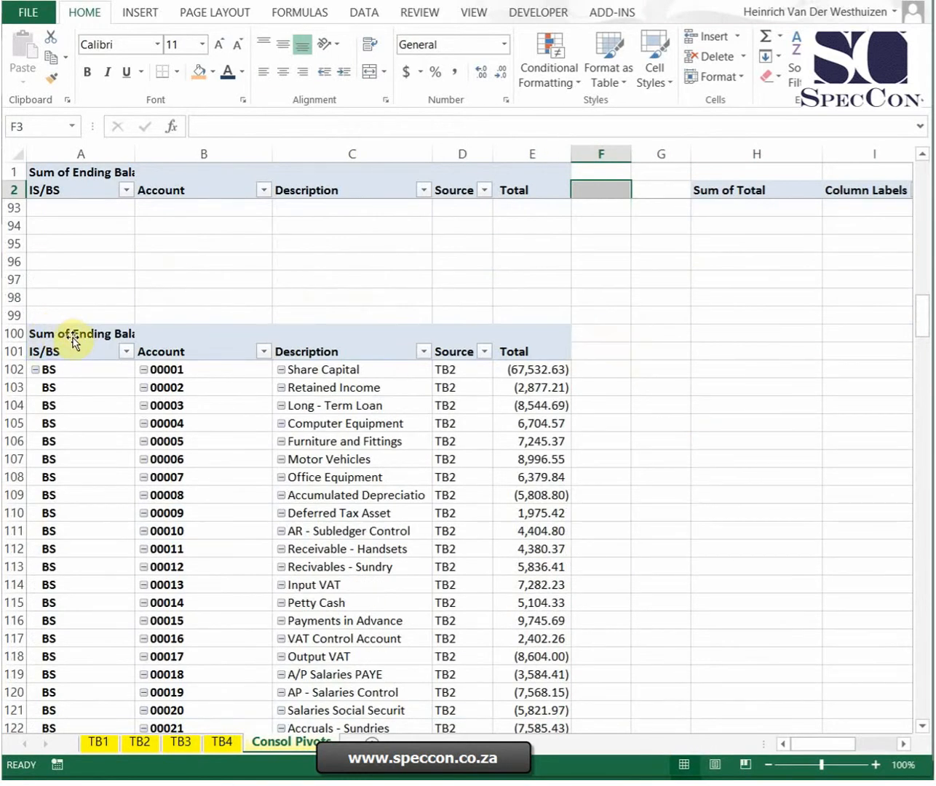
pyautogui.moveTo(81, 318); pyautogui.dragTo(77, 351)
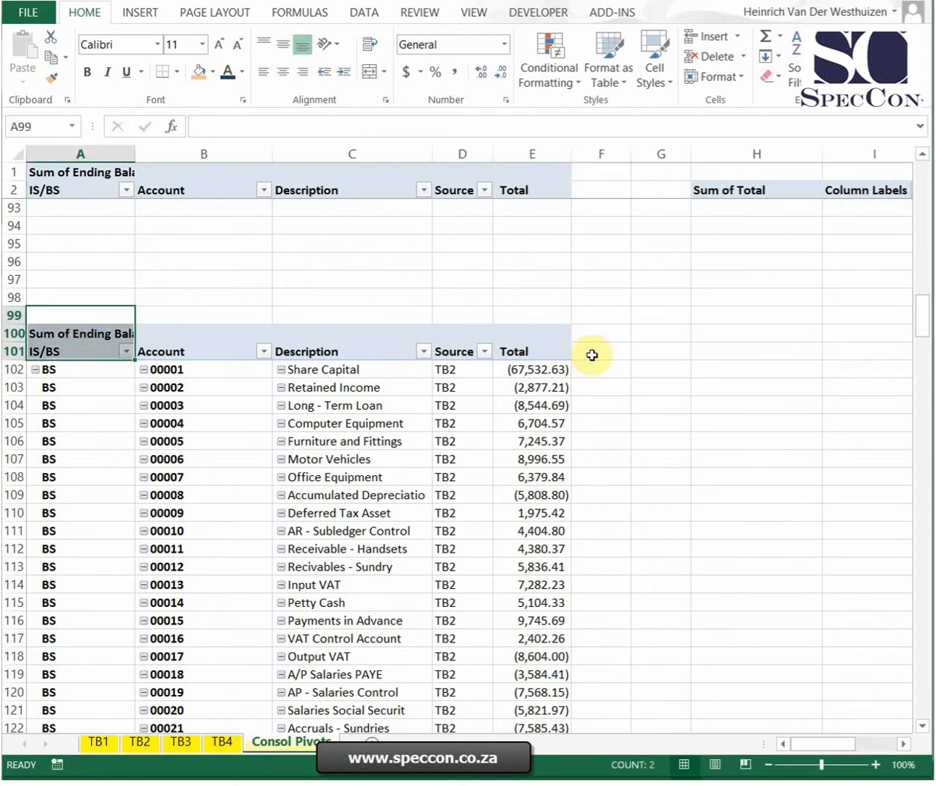
pyautogui.scroll(20, 592, 356)
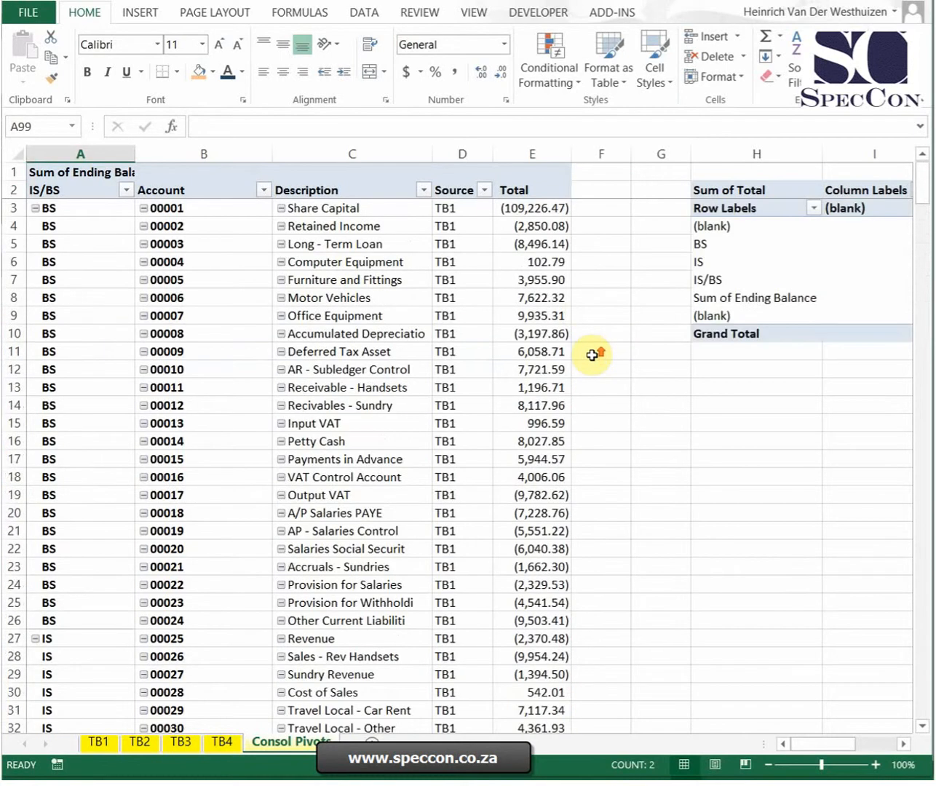
pyautogui.click(597, 185)
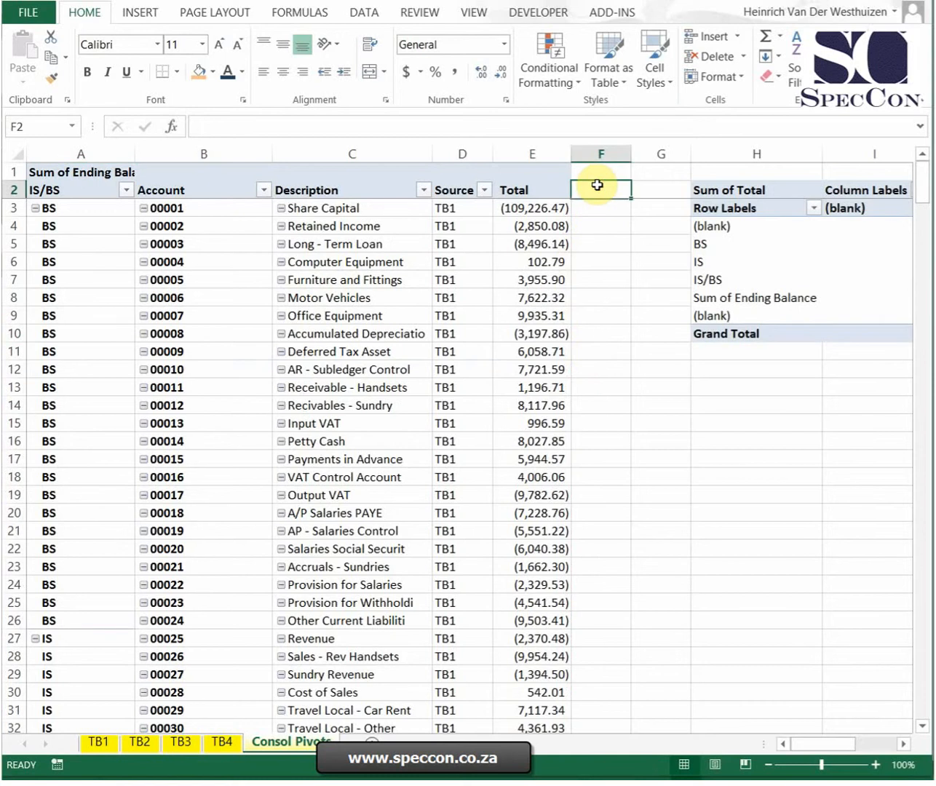
pyautogui.write('Zero')
pyautogui.press('Return')
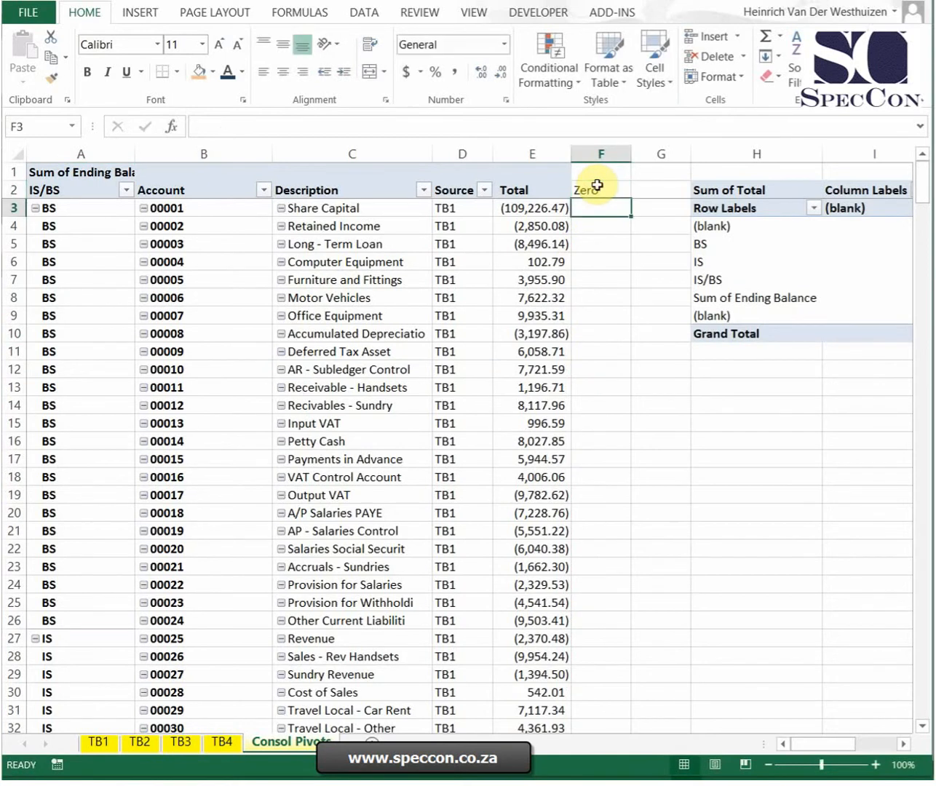
# Step: Enter the formula =IF(OR(A3=$A$1,A3=$A$2,A3=""),1,2) in cell F3 to flag repeated header rows and empty rows
pyautogui.write('=if(or(')
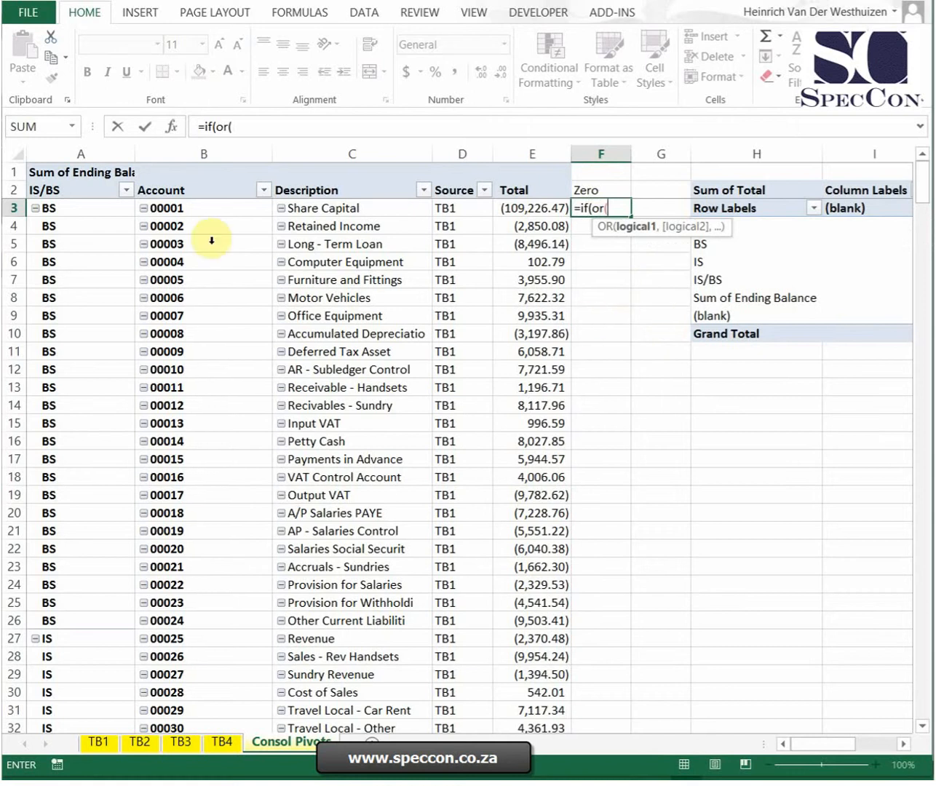
pyautogui.click(111, 209)
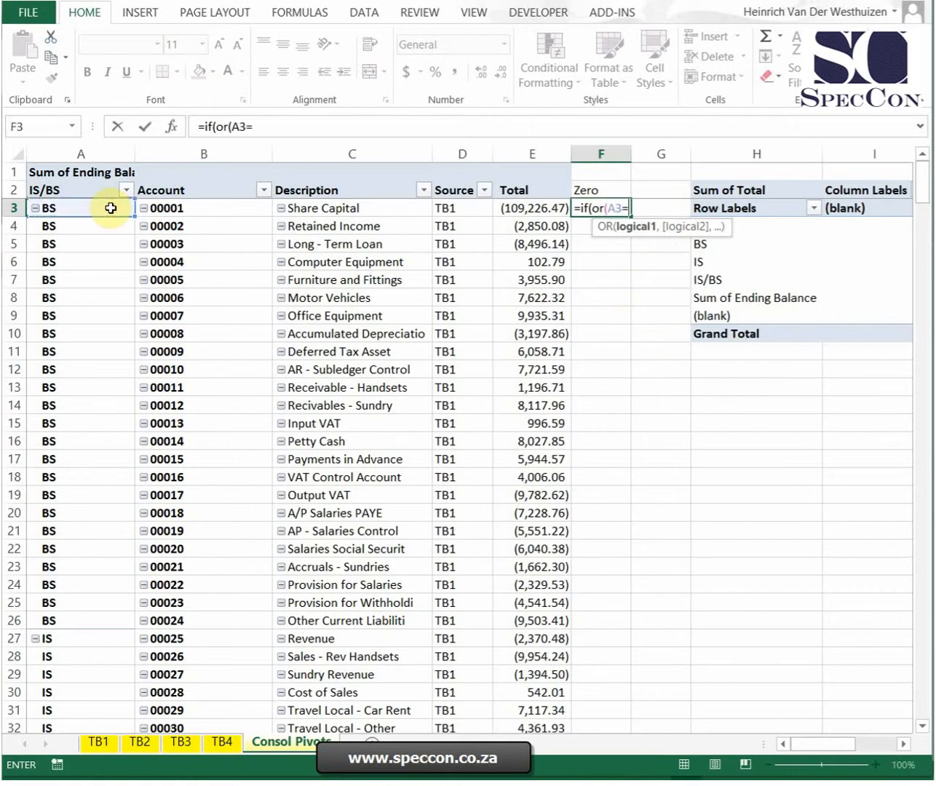
pyautogui.click(72, 173)
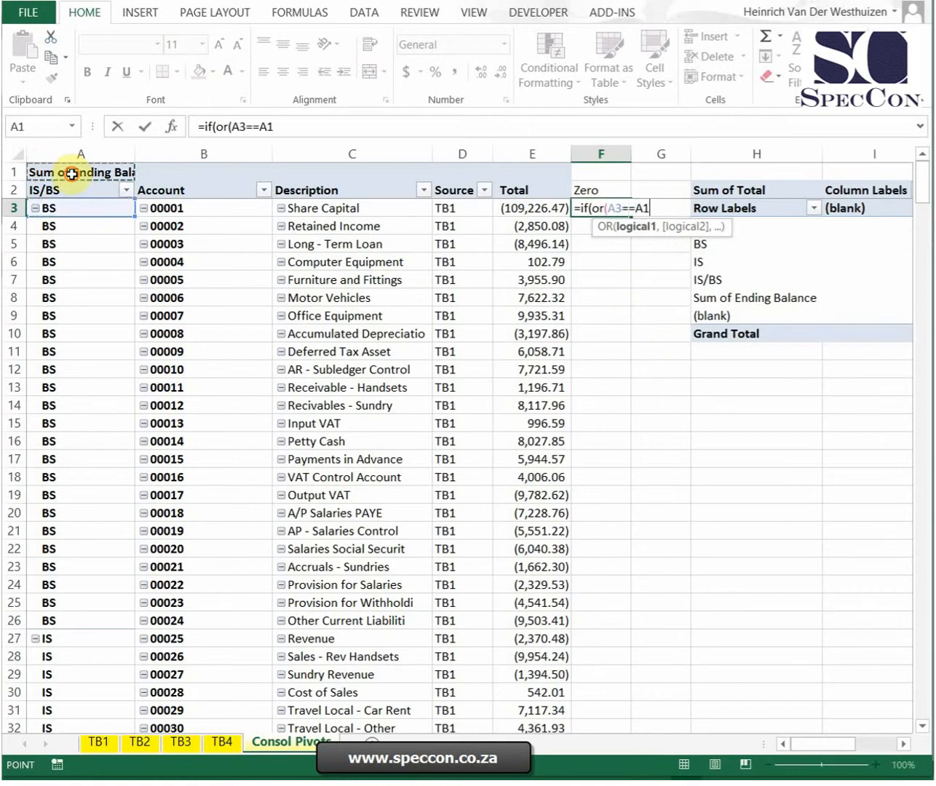
pyautogui.write('=')
pyautogui.click(71, 175)
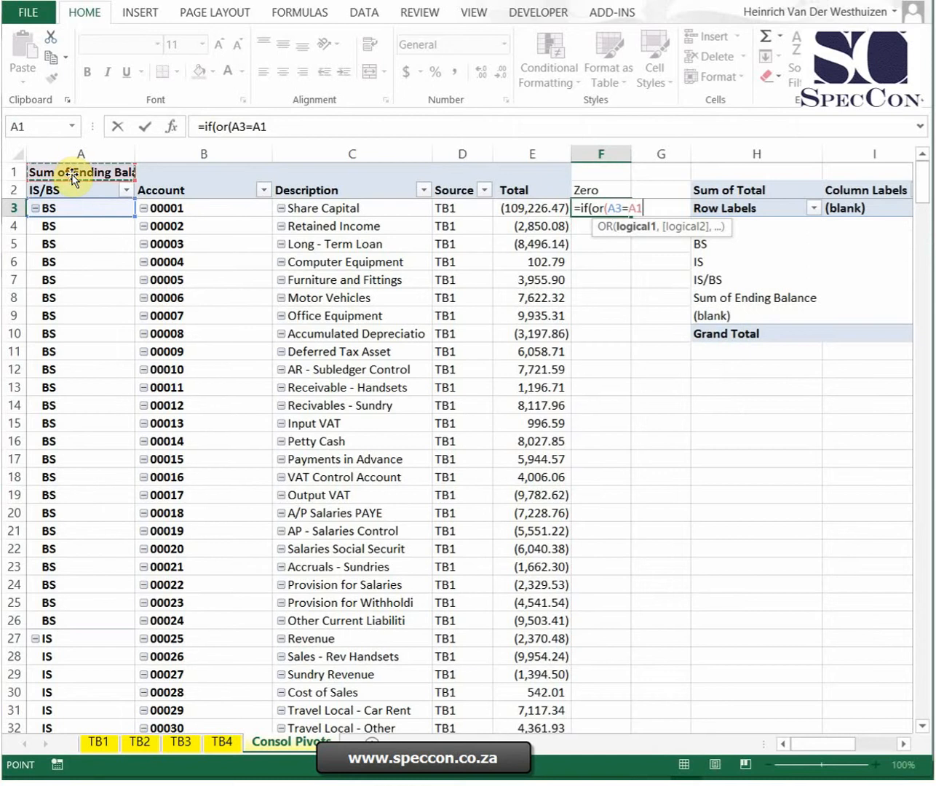
pyautogui.write(',')
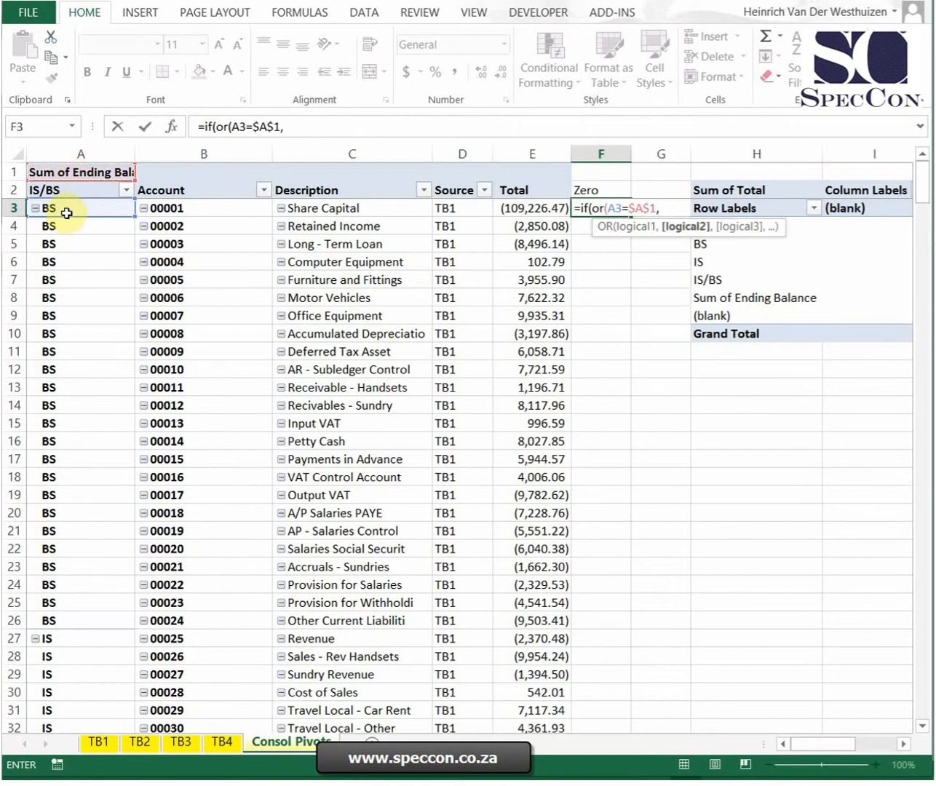
pyautogui.click(67, 211)
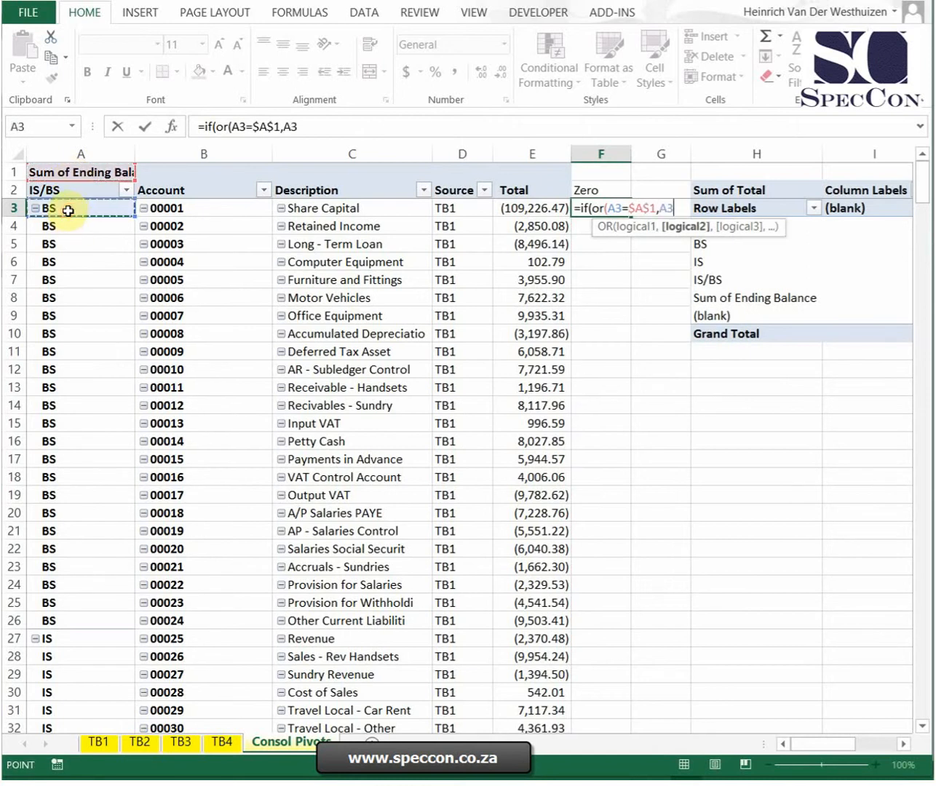
pyautogui.write('=')
pyautogui.click(79, 192)
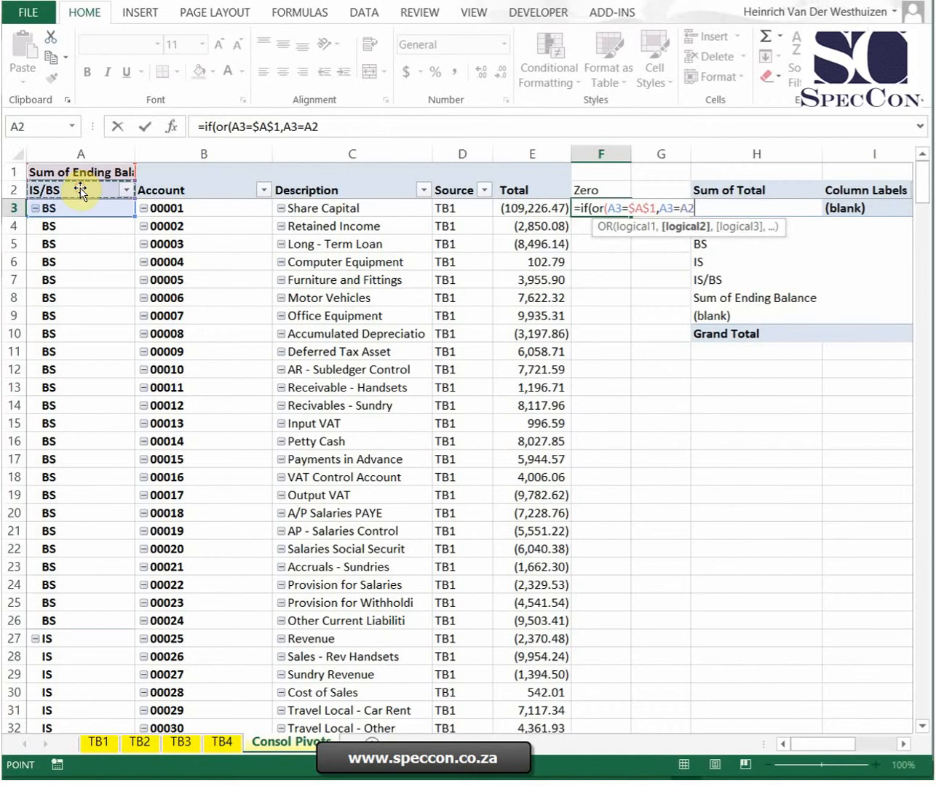
pyautogui.write(',')
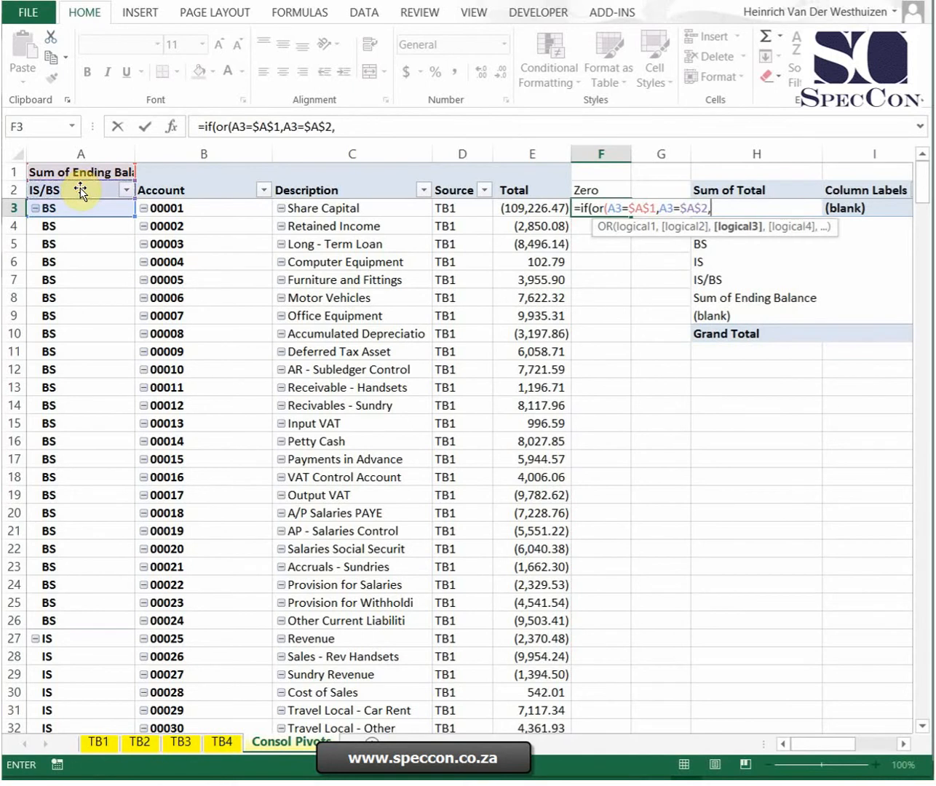
pyautogui.click(87, 210)
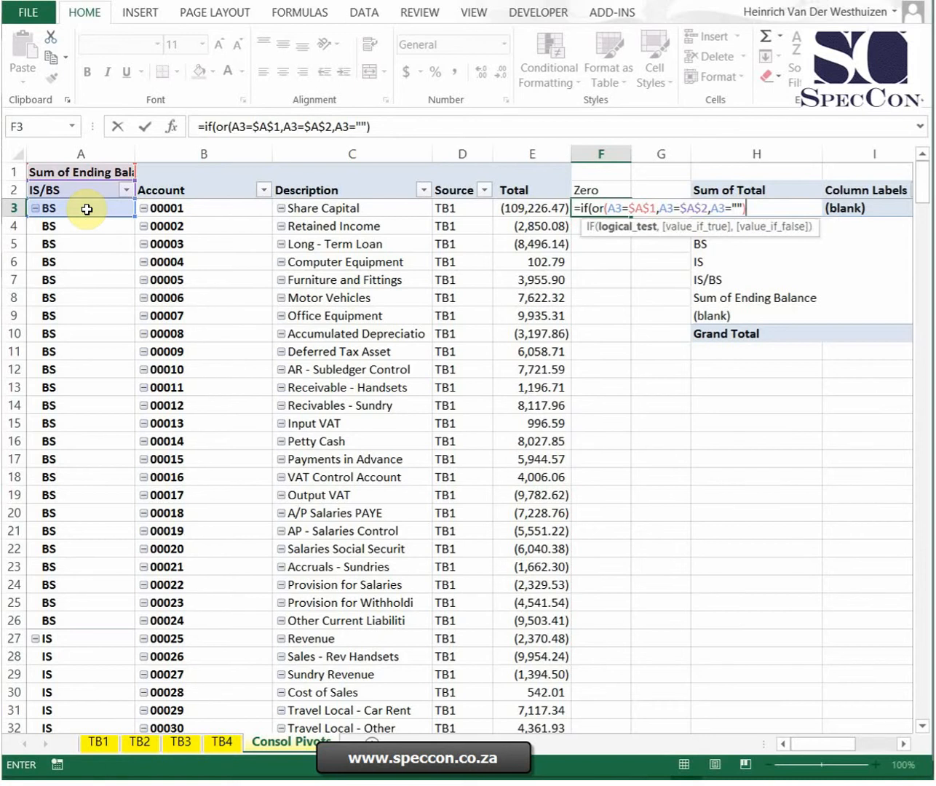
pyautogui.write(',1')
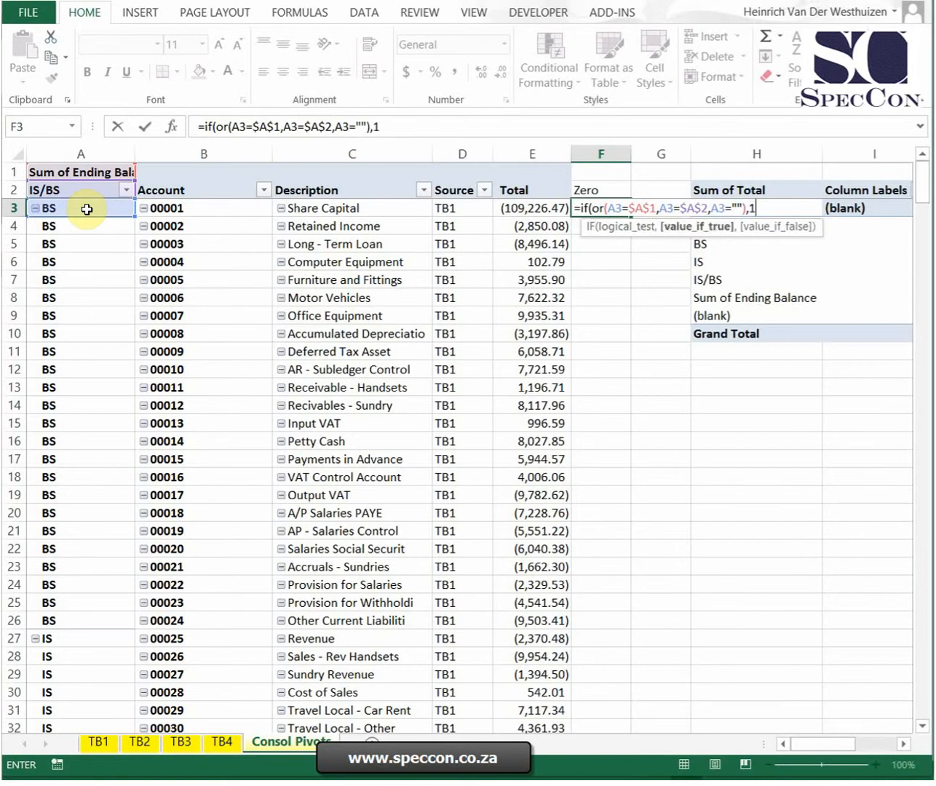
pyautogui.write(',2')
pyautogui.press('Return')
pyautogui.press('Up')
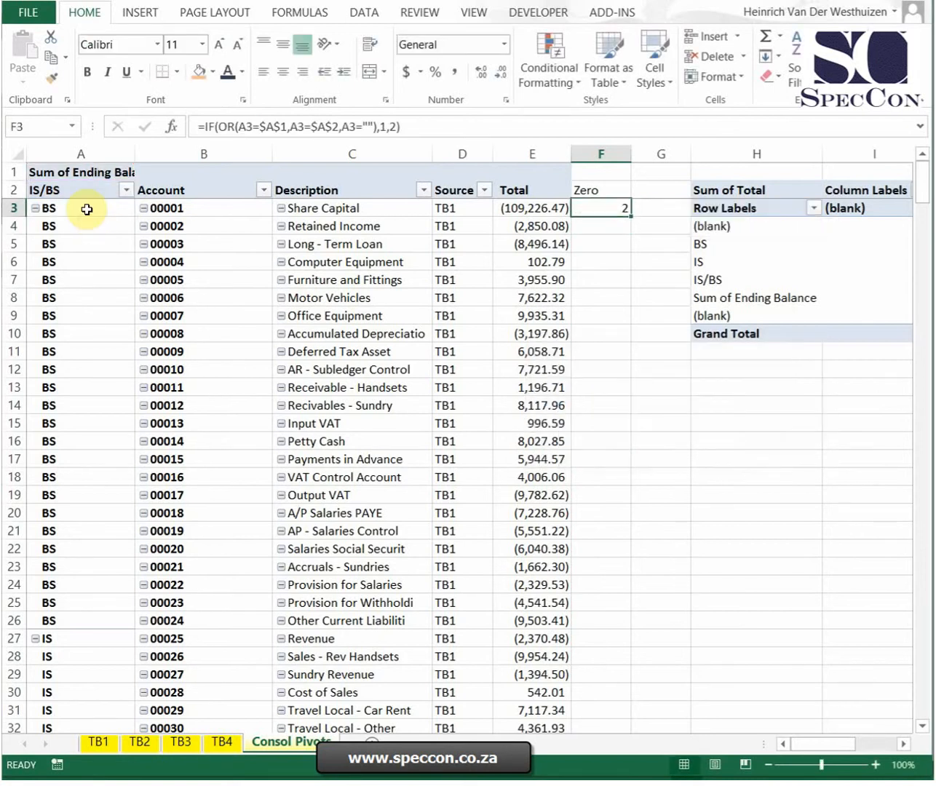
# Step: Copy the flag formula from F3 down the Zero column to row 354
pyautogui.hotkey('ctrl', 'c')
pyautogui.moveTo(922, 182); pyautogui.dragTo(922, 699)
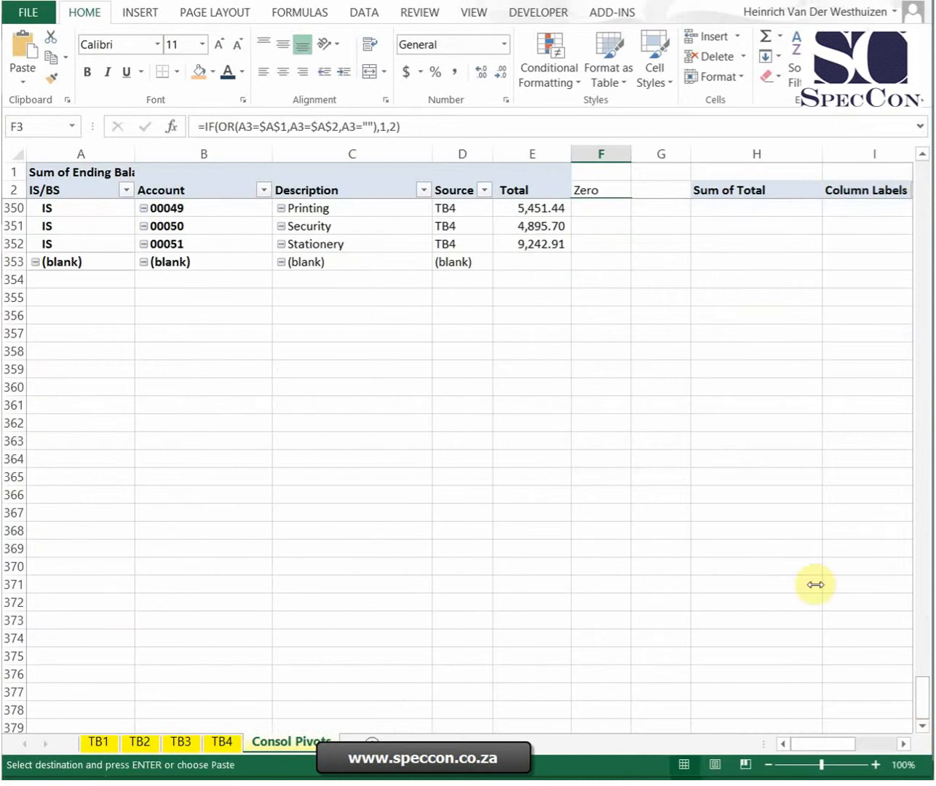
pyautogui.keyDown('shift'); pyautogui.click(595, 278); pyautogui.keyUp('shift')
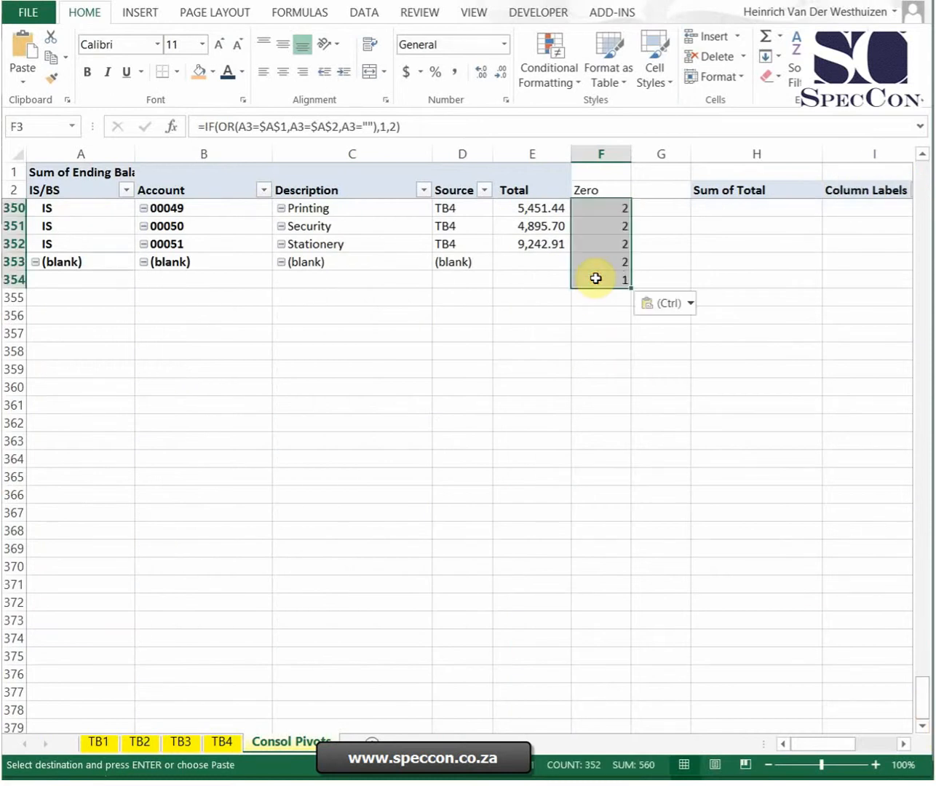
pyautogui.hotkey('ctrl', 'Up')
pyautogui.press('Down')
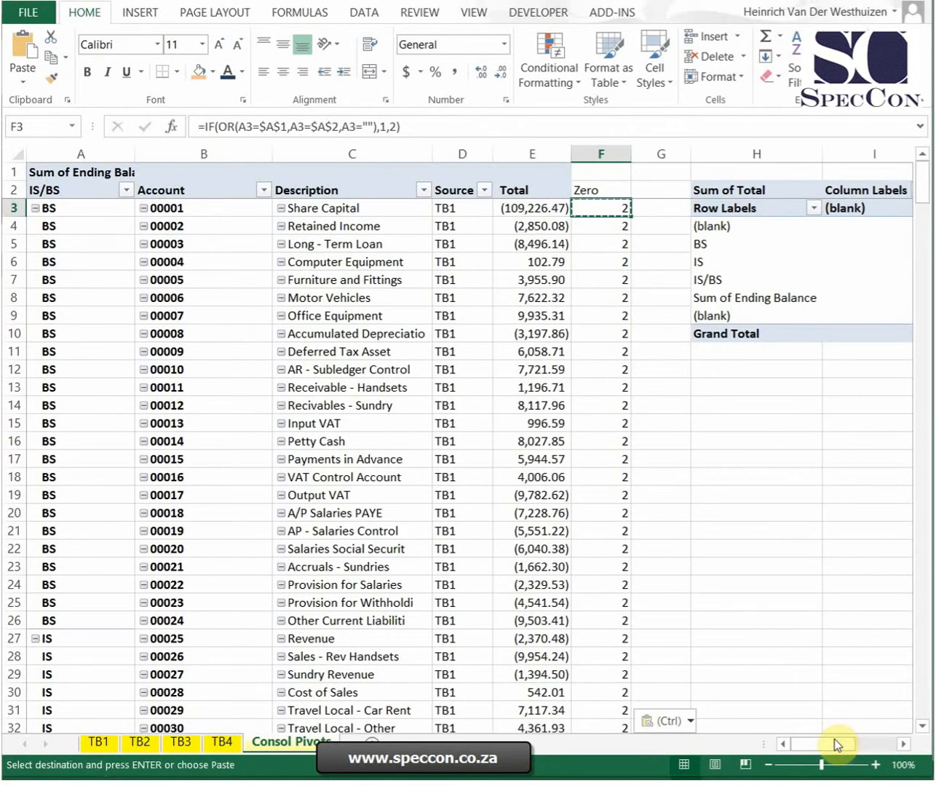
# Step: Change the true result of the F3 formula to an empty text "" and fill the revised formula down the Zero column
pyautogui.moveTo(834, 738); pyautogui.dragTo(846, 741)
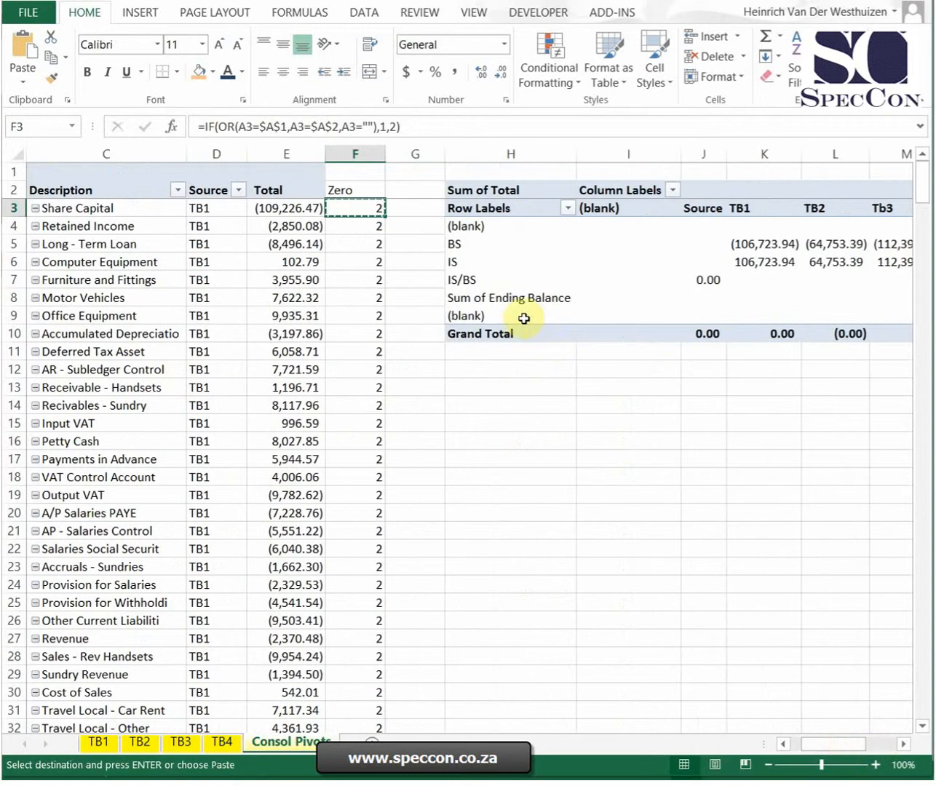
pyautogui.click(387, 127)
pyautogui.write('"",')
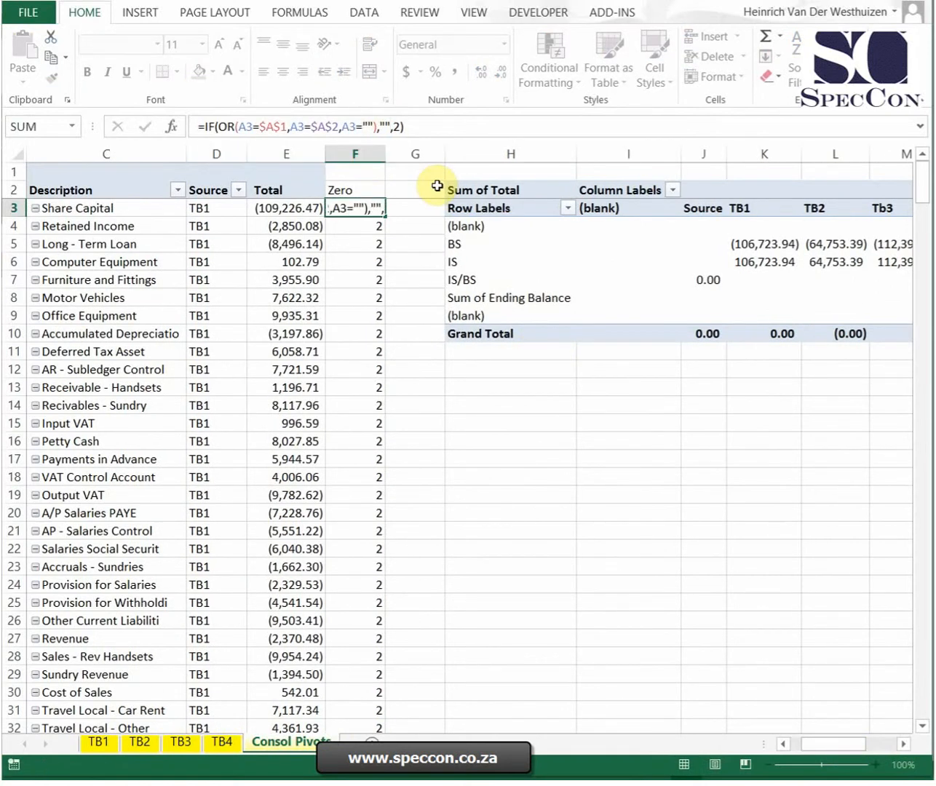
pyautogui.press('Return')
pyautogui.click(385, 214)
pyautogui.doubleClick(384, 214)
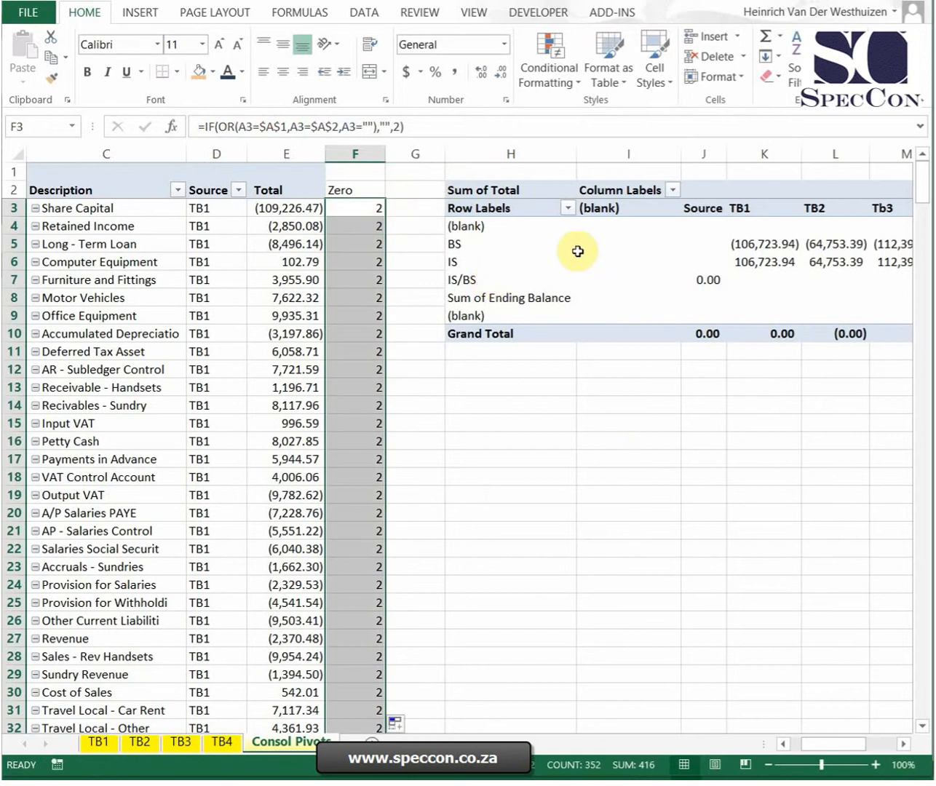
# Step: Change the consolidating PivotTable's data source to 'Consol Pivots'!$A$2:$F$5000 to include the Zero column
pyautogui.rightClick(661, 256)
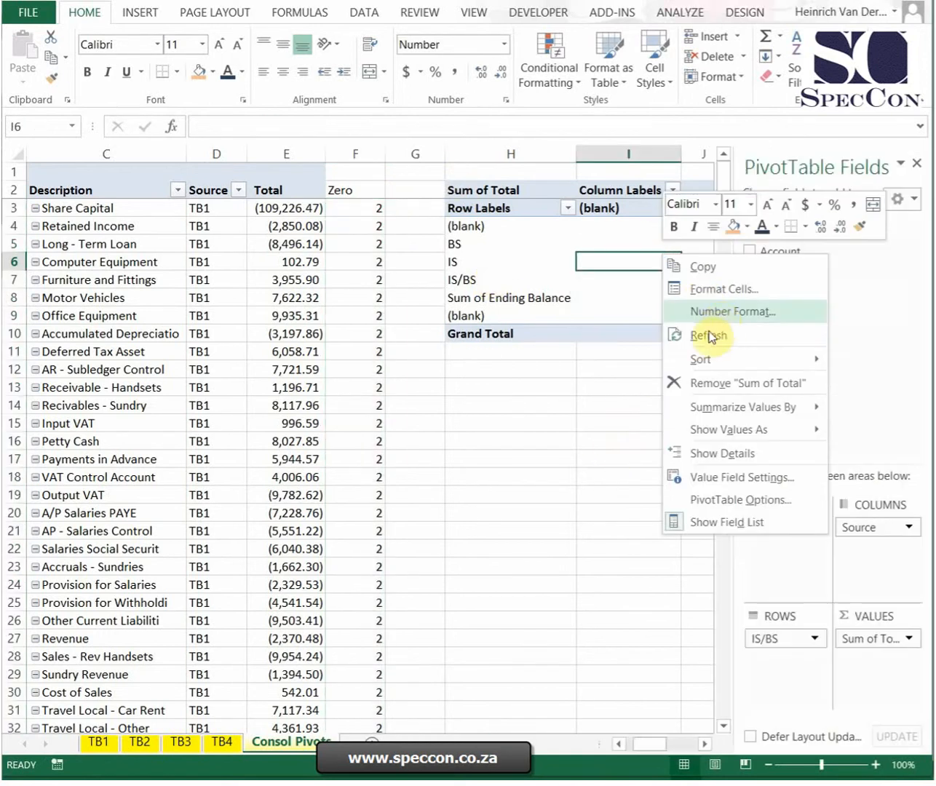
pyautogui.click(696, 11)
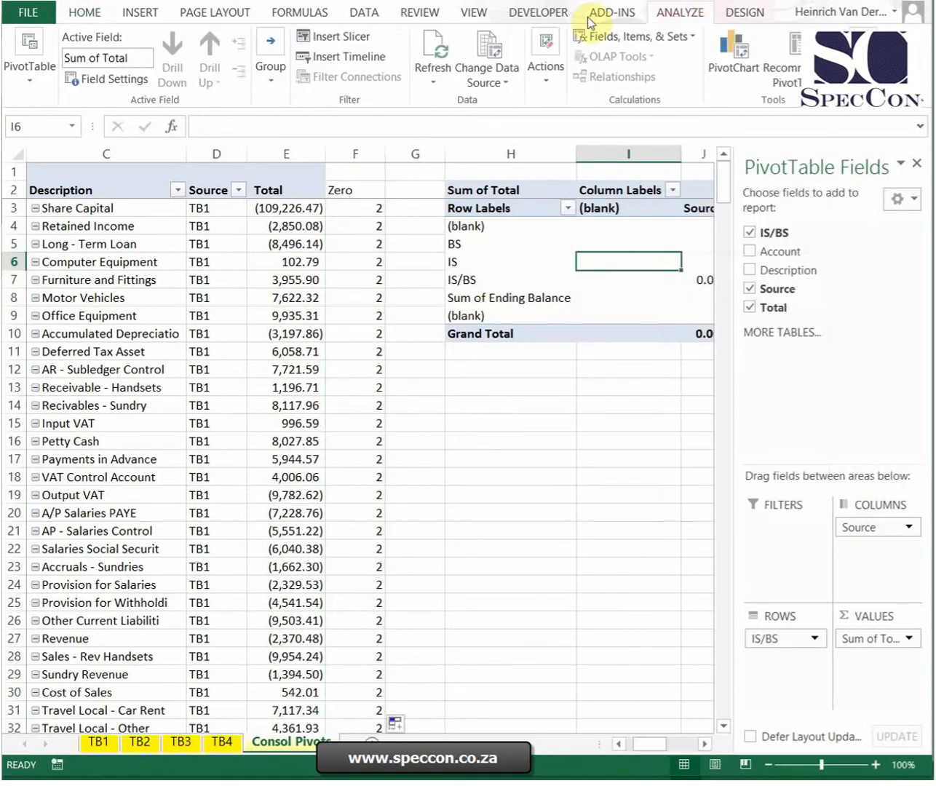
pyautogui.click(487, 55)
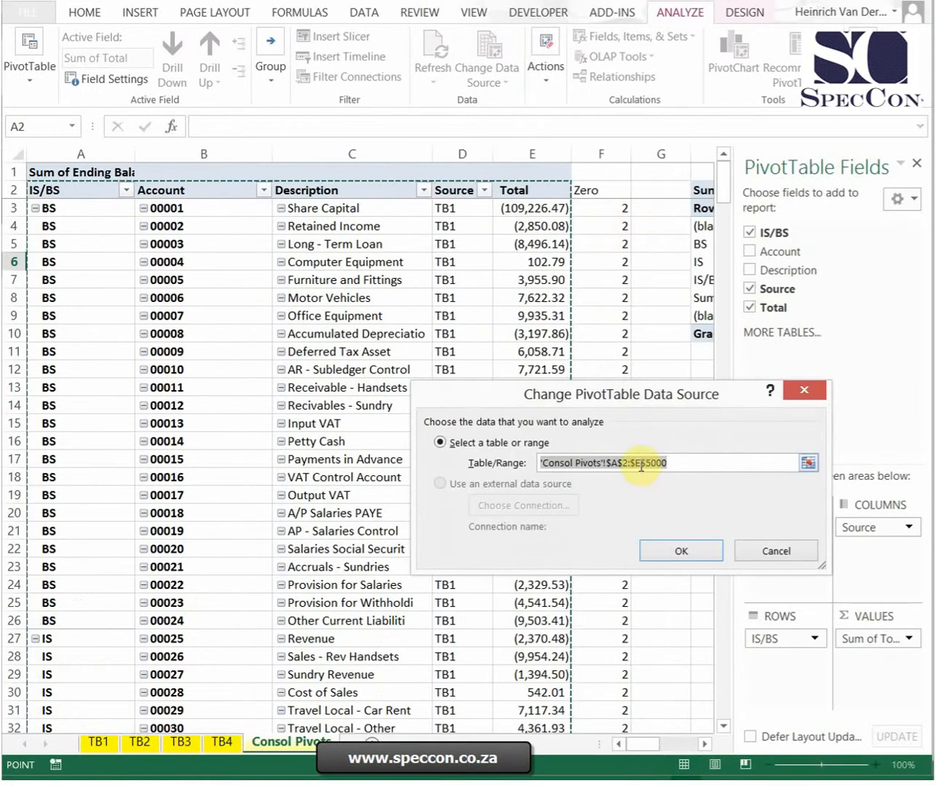
pyautogui.click(662, 546)
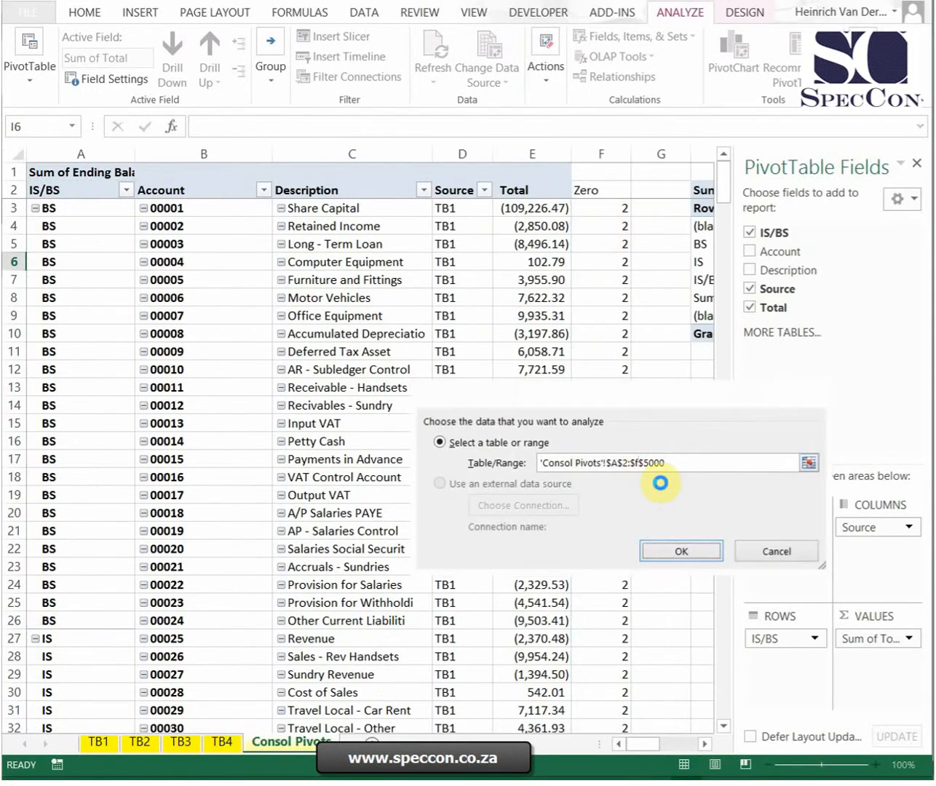
# Step: Add Zero as a report filter of the consolidating PivotTable and filter it to 2
pyautogui.moveTo(760, 326); pyautogui.dragTo(775, 543)
pyautogui.moveTo(658, 752); pyautogui.dragTo(671, 748)
pyautogui.click(445, 544)
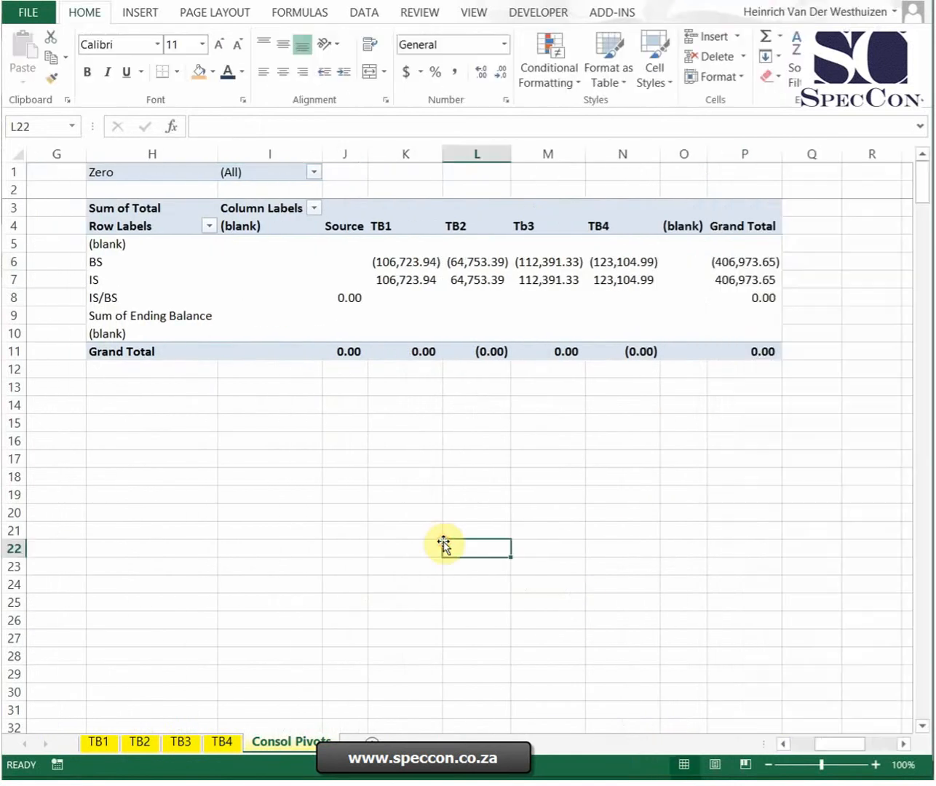
pyautogui.click(320, 170)
pyautogui.click(119, 231)
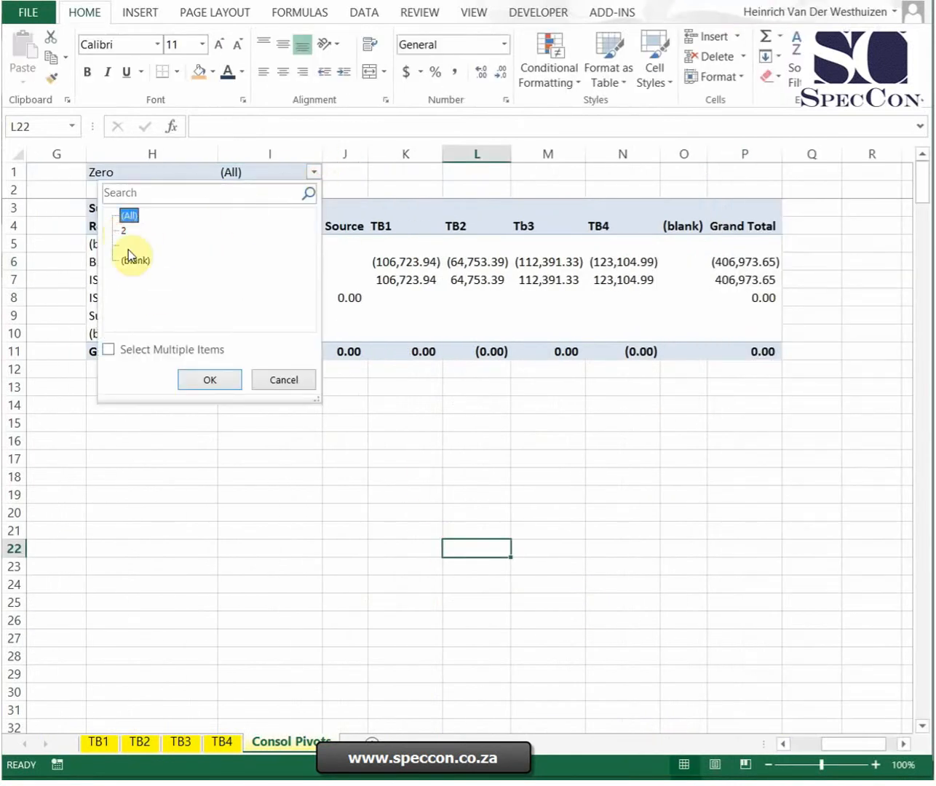
pyautogui.click(200, 380)
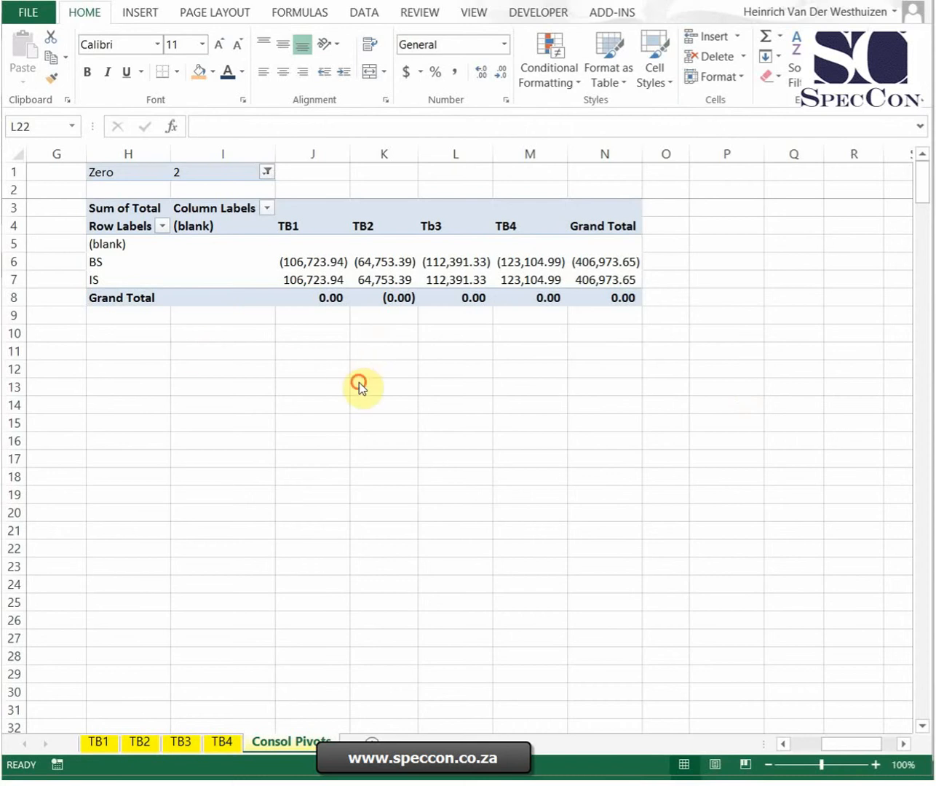
# Step: Exclude both (blank) items from the row labels of the consolidating PivotTable
pyautogui.click(164, 226)
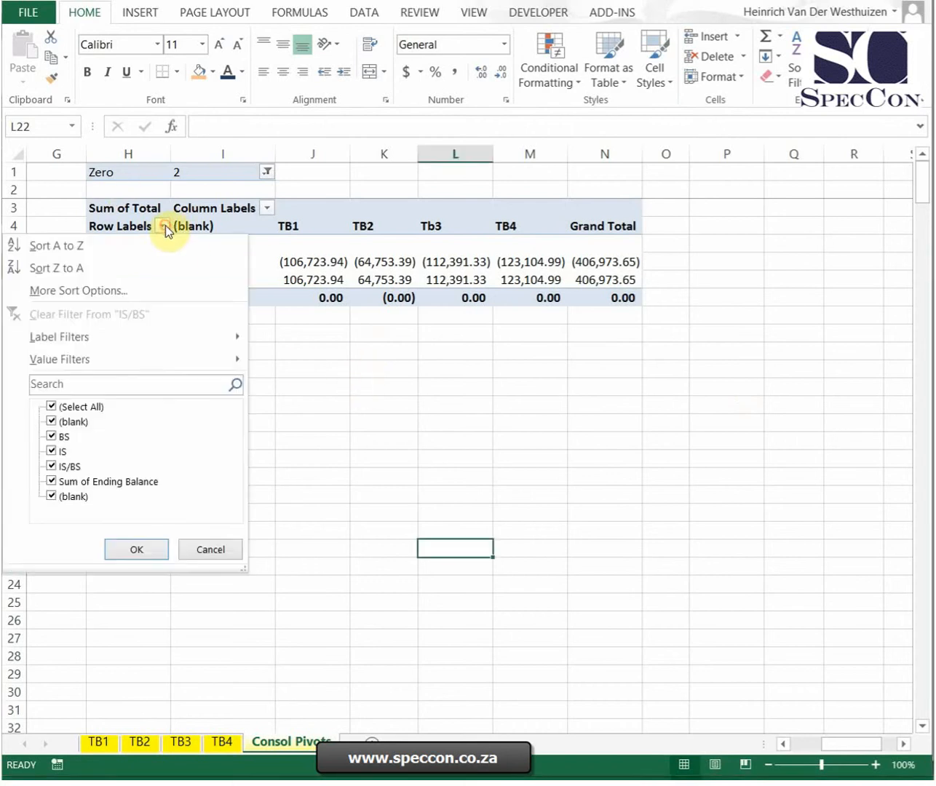
pyautogui.click(59, 425)
pyautogui.click(89, 503)
pyautogui.click(131, 551)
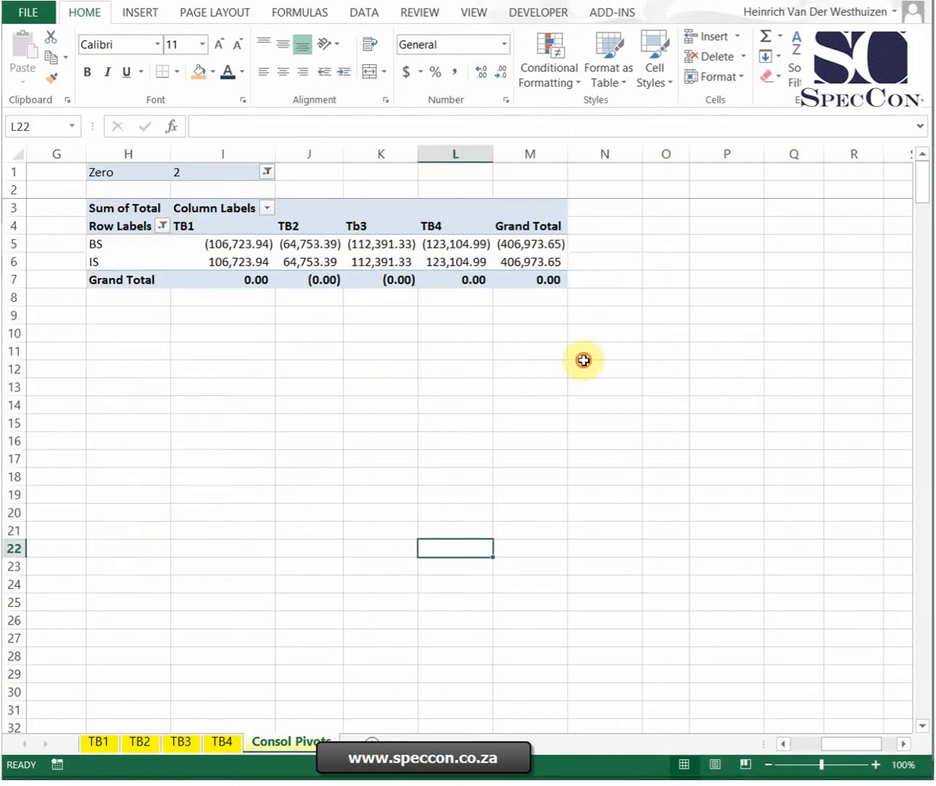
pyautogui.click(584, 361)
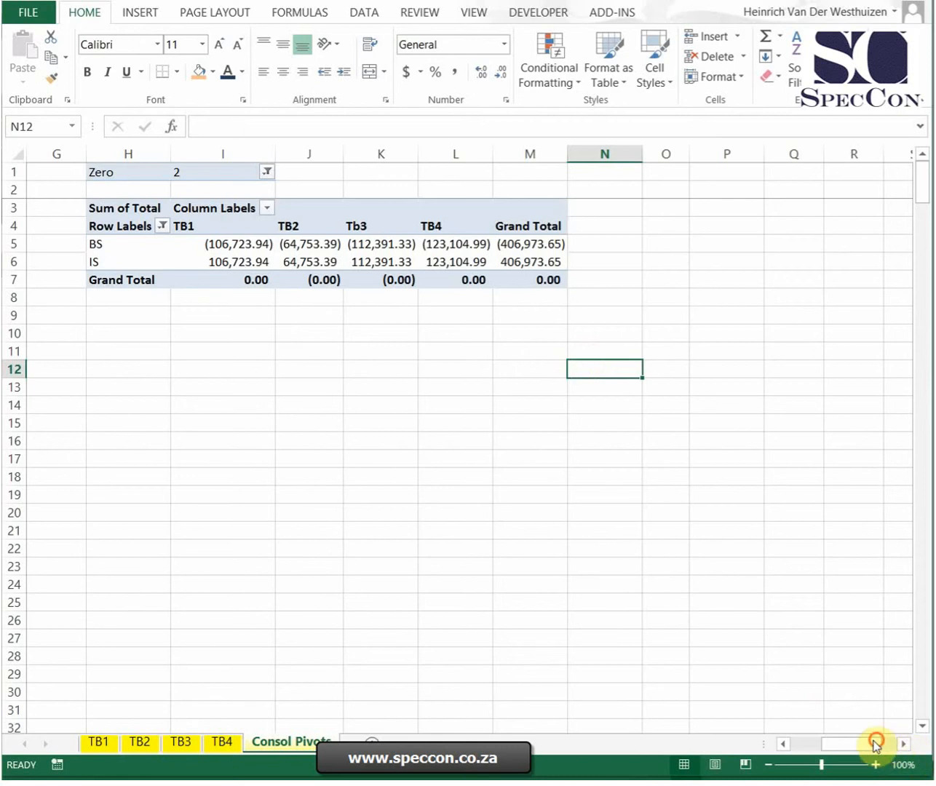
pyautogui.moveTo(875, 742); pyautogui.dragTo(843, 743)
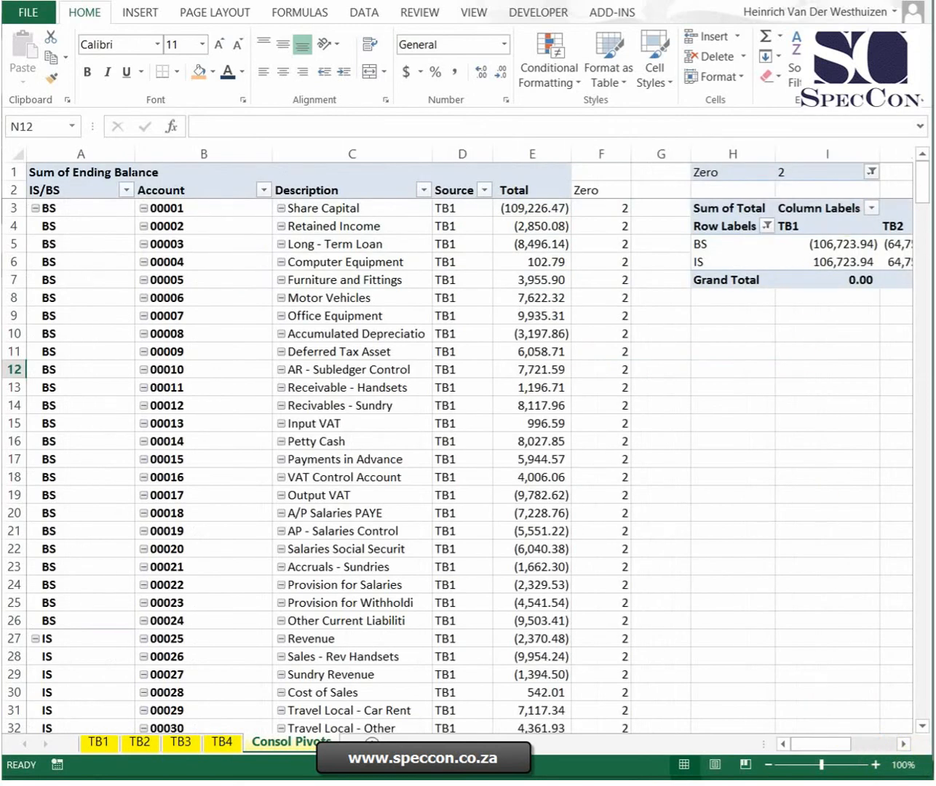
# Step: Look through the stacked trial balance PivotTables and their Zero column on the Consol Pivots sheet
pyautogui.click(784, 321)
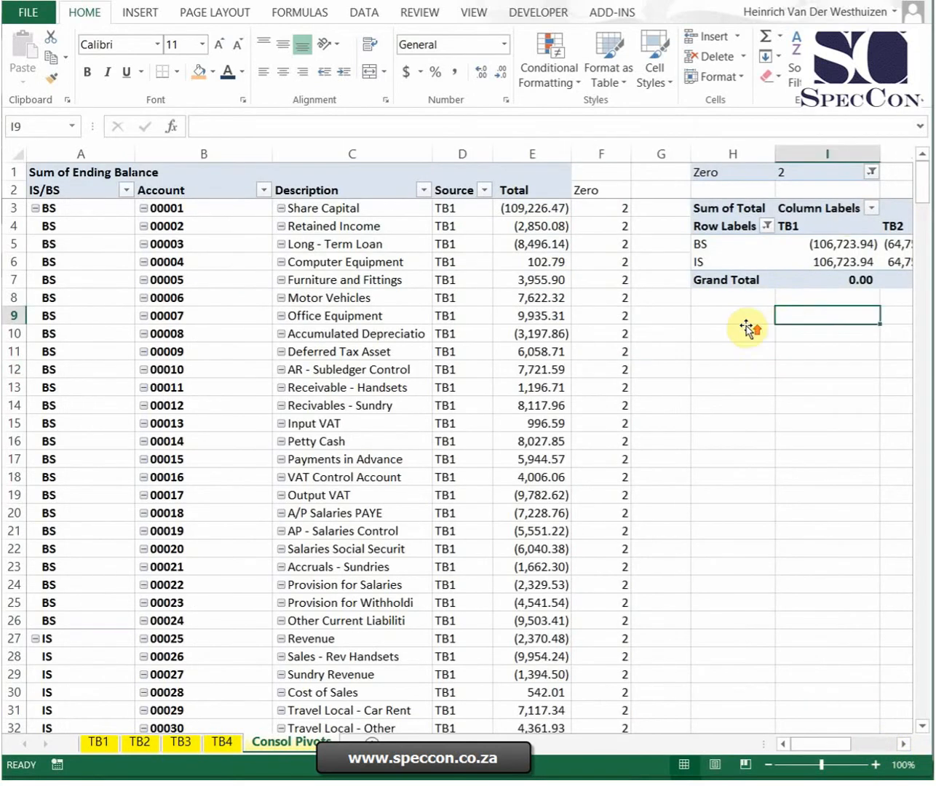
pyautogui.scroll(-12, 654, 284)
pyautogui.scroll(-20, 653, 341)
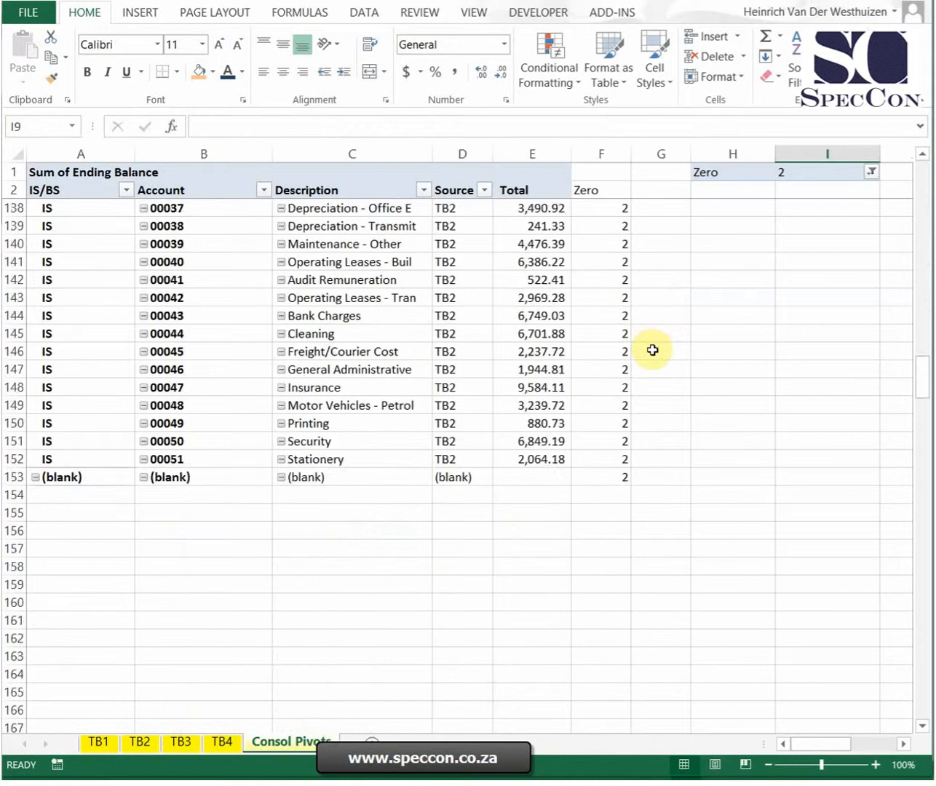
pyautogui.scroll(-10, 651, 357)
pyautogui.scroll(20, 652, 359)
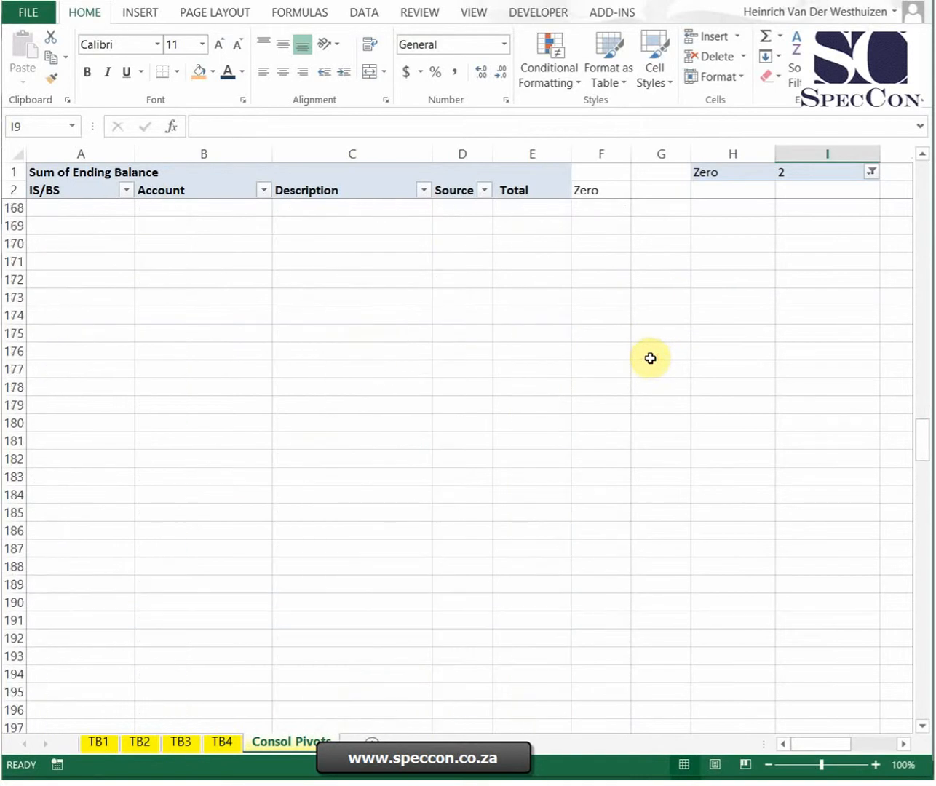
pyautogui.scroll(8, 655, 393)
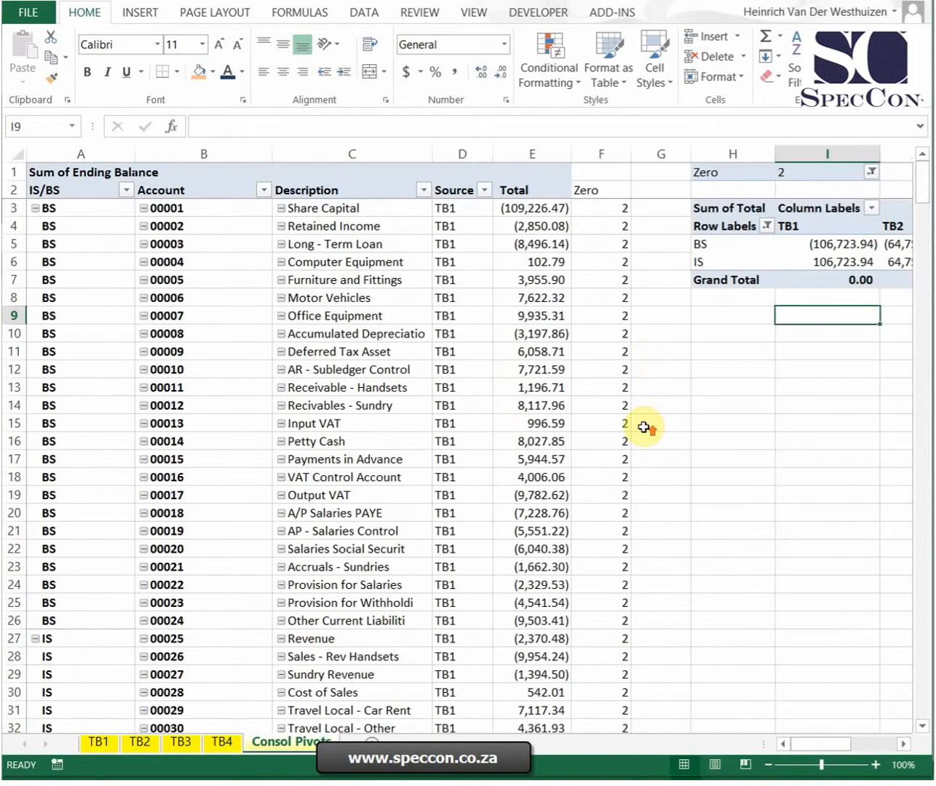
pyautogui.click(667, 212)
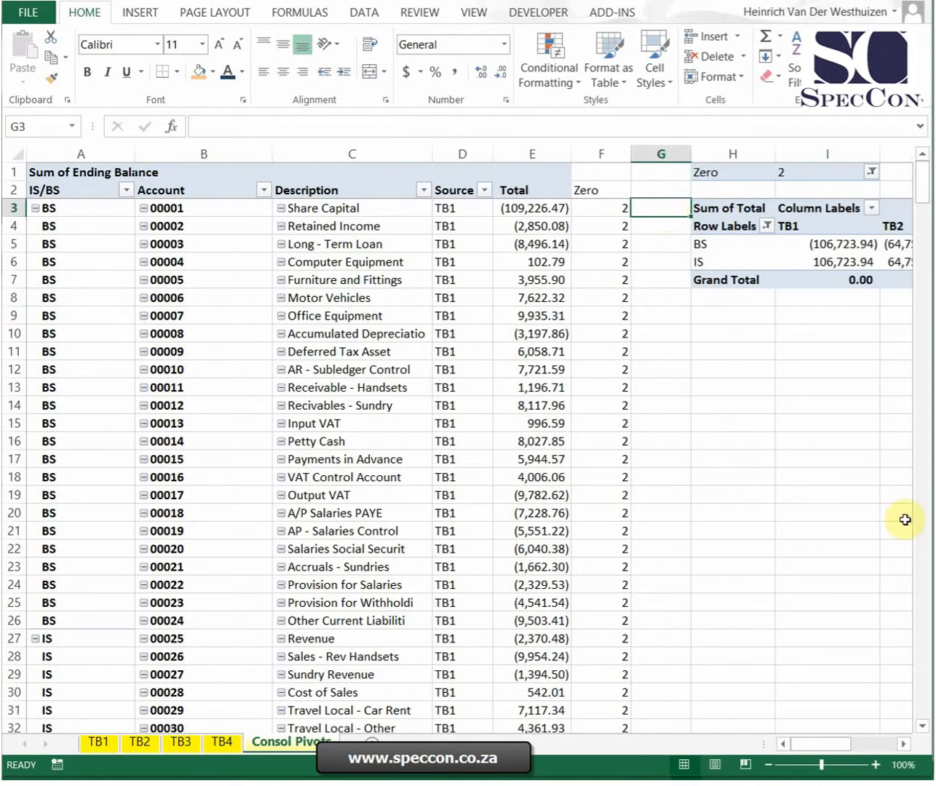
# Step: Add Description to the rows of the consolidating PivotTable beneath IS/BS
pyautogui.moveTo(835, 744); pyautogui.dragTo(852, 745)
pyautogui.click(377, 263)
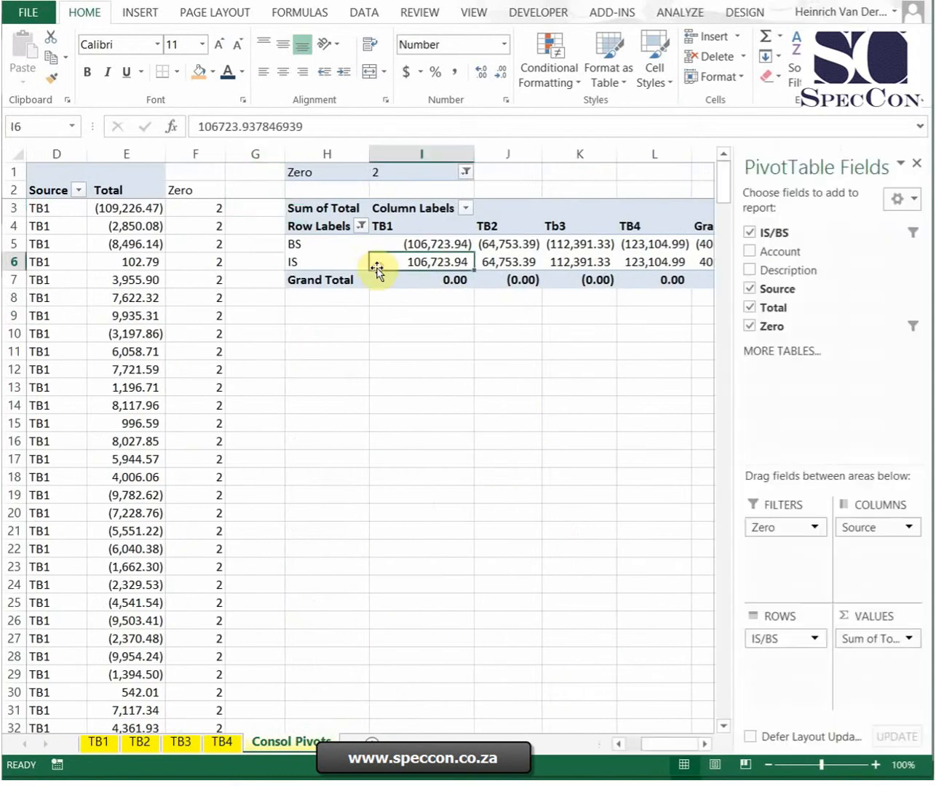
pyautogui.moveTo(794, 270); pyautogui.dragTo(767, 686)
pyautogui.click(259, 346)
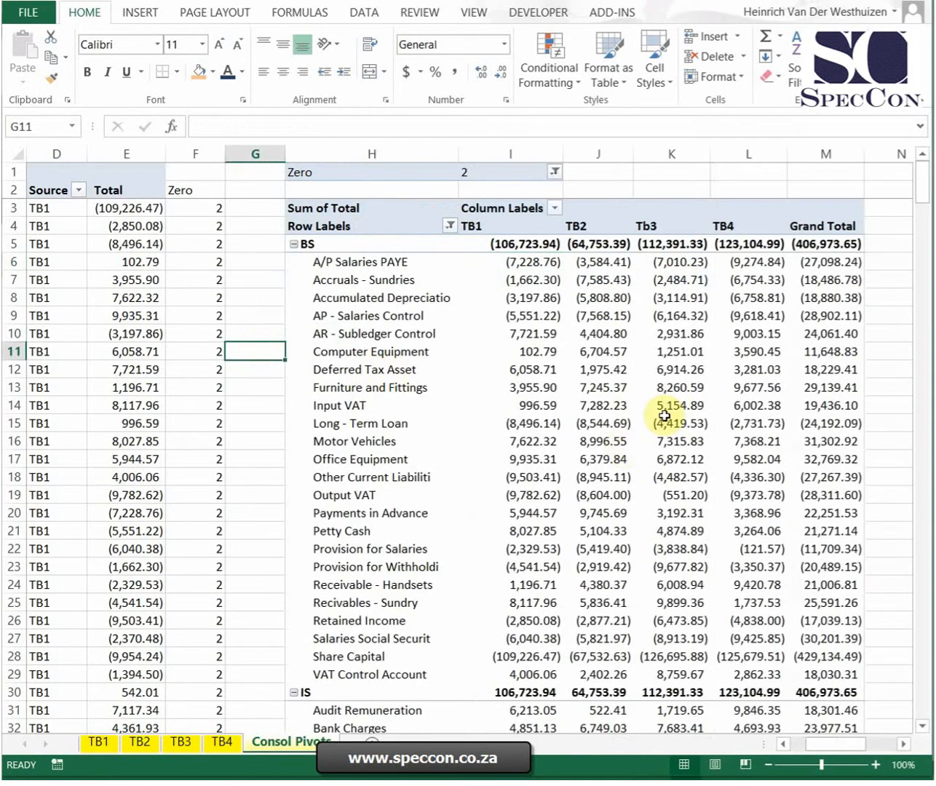
# Step: Remove Source from the columns of the consolidating PivotTable
pyautogui.click(539, 296)
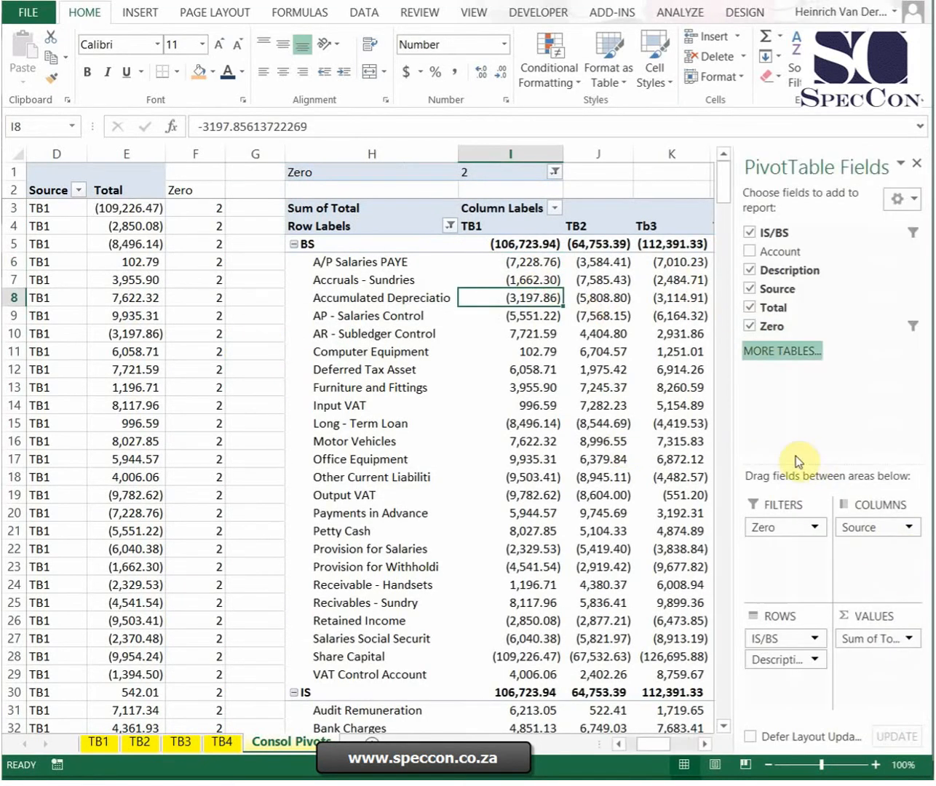
pyautogui.moveTo(861, 527); pyautogui.dragTo(635, 345)
pyautogui.click(636, 332)
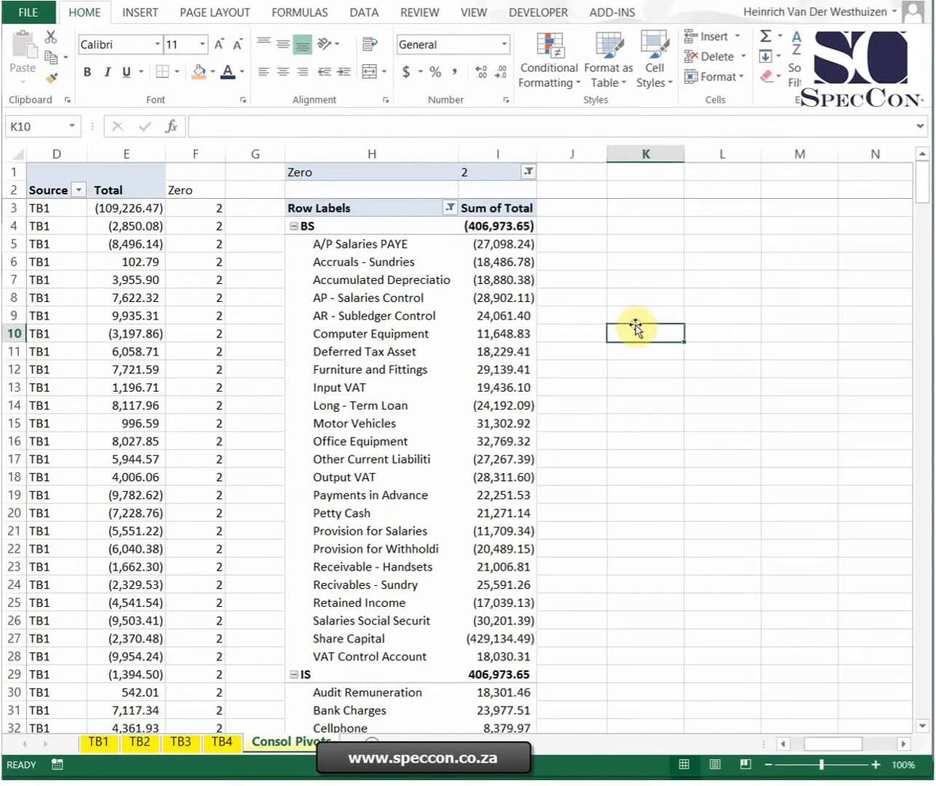
# Step: Drill down into the Share Capital total on a new sheet and apply the comma number style to its Total column
pyautogui.doubleClick(495, 641)
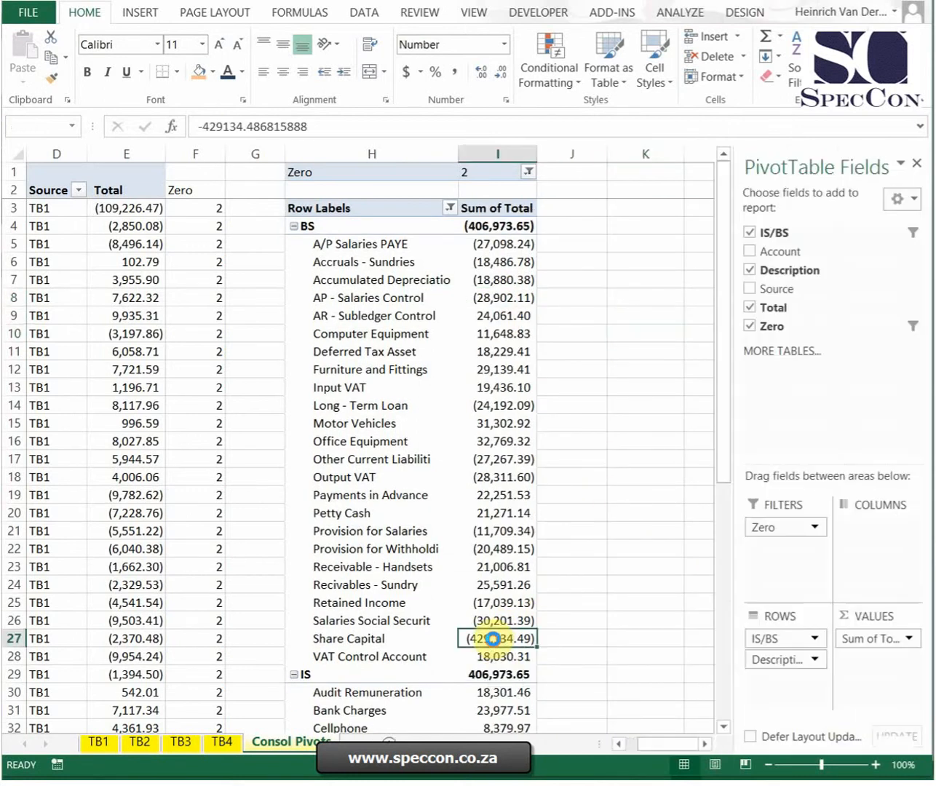
pyautogui.click(231, 316)
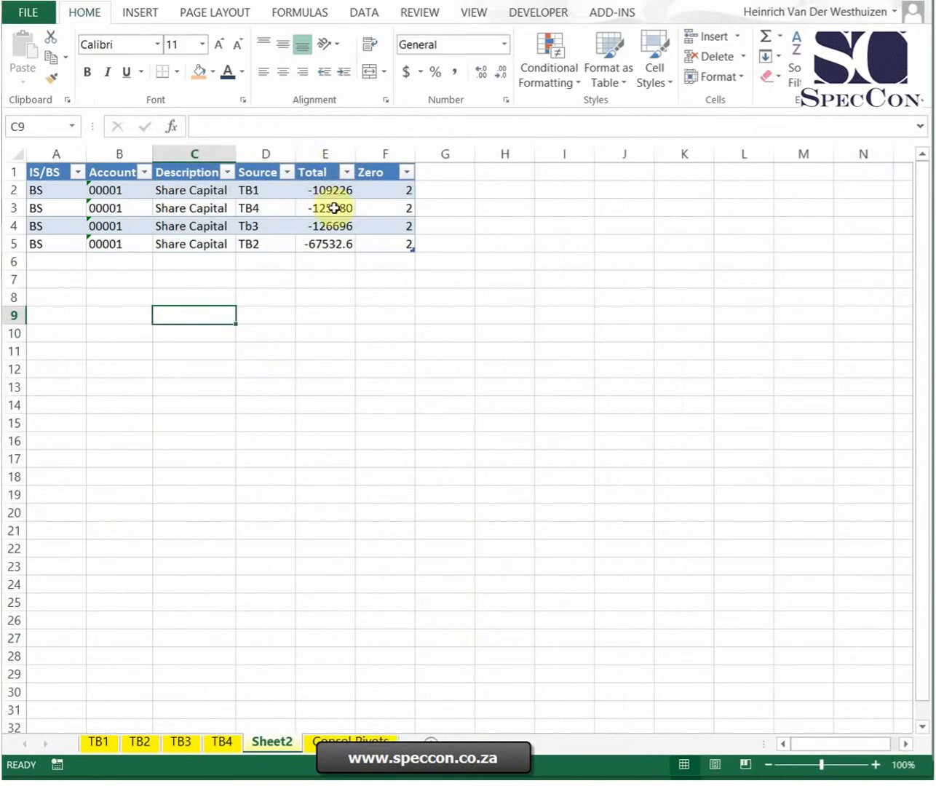
pyautogui.click(334, 152)
pyautogui.click(94, 16)
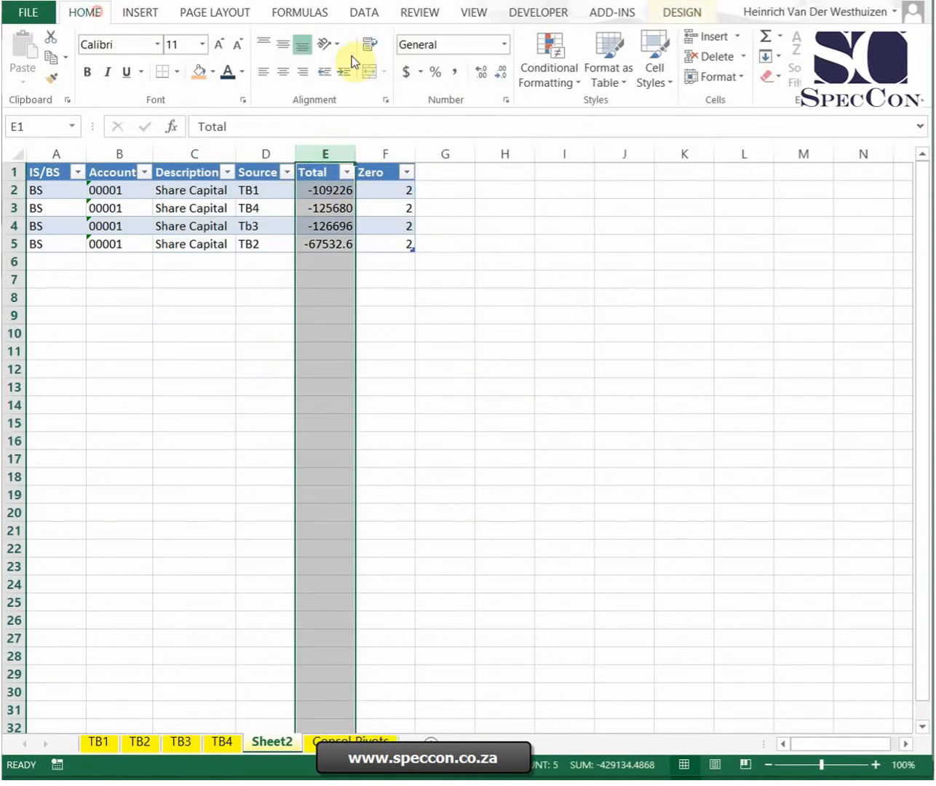
pyautogui.click(455, 72)
pyautogui.click(557, 239)
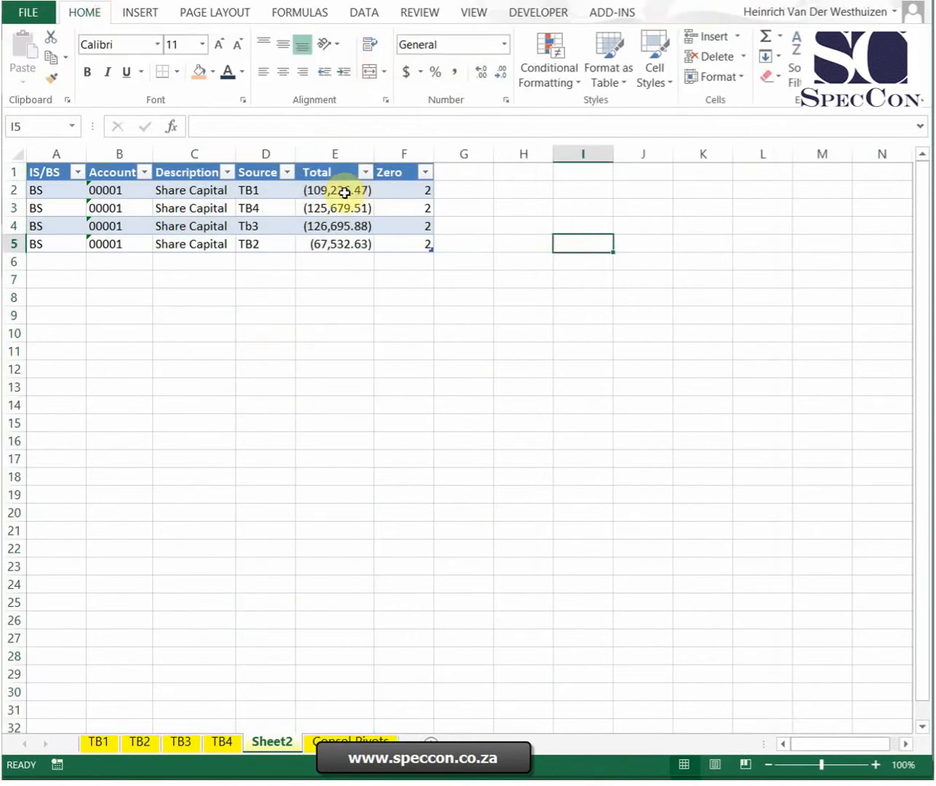
# Step: Check the individual Share Capital amounts in the drill-down table and return to the Consol Pivots sheet
pyautogui.moveTo(345, 190); pyautogui.dragTo(346, 231)
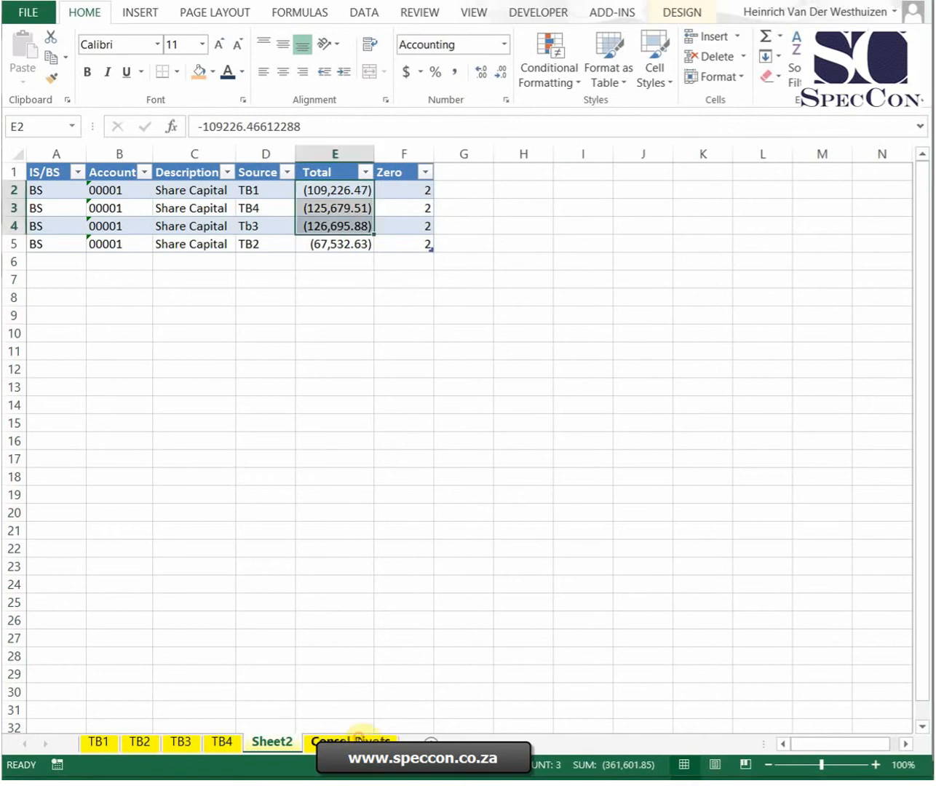
pyautogui.click(350, 740)
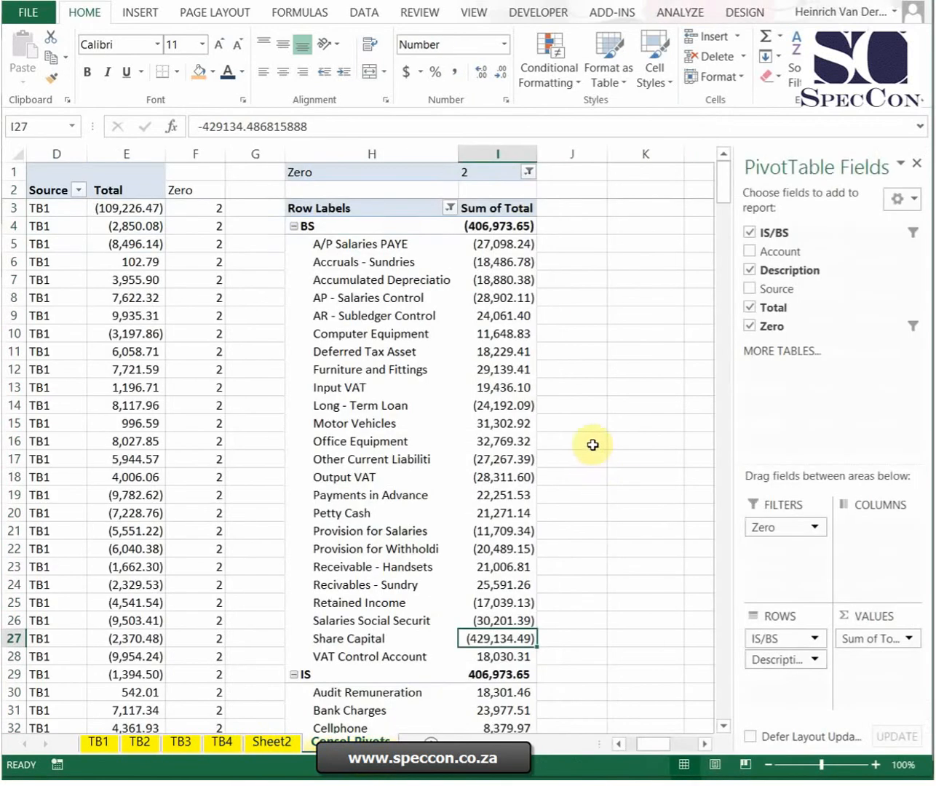
pyautogui.click(592, 282)
pyautogui.click(569, 244)
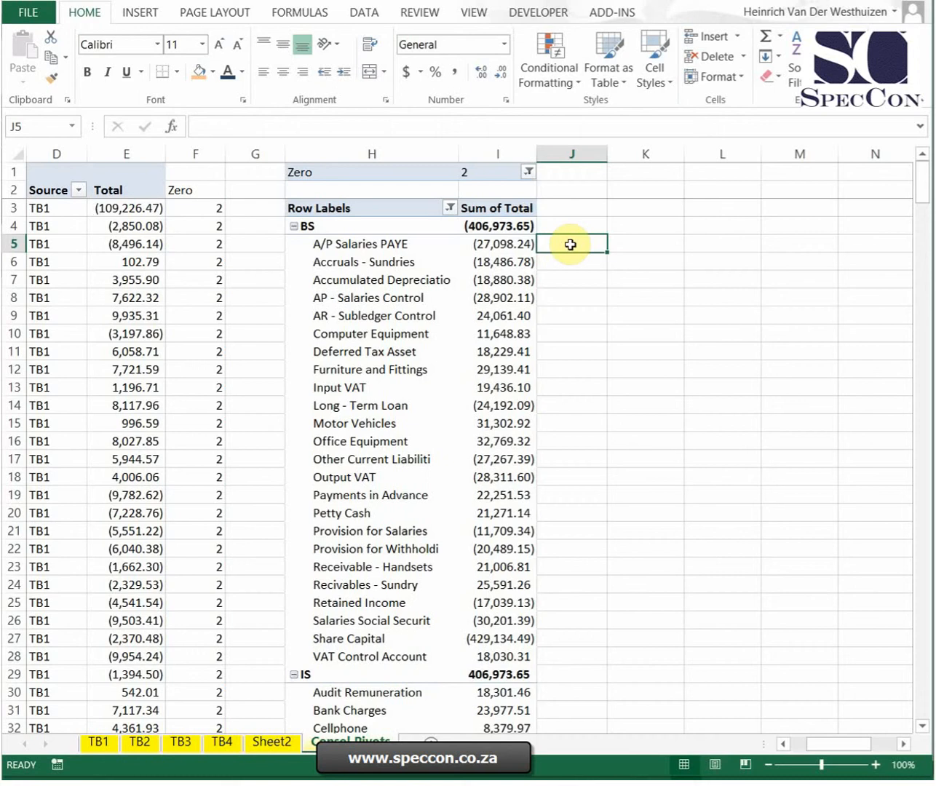